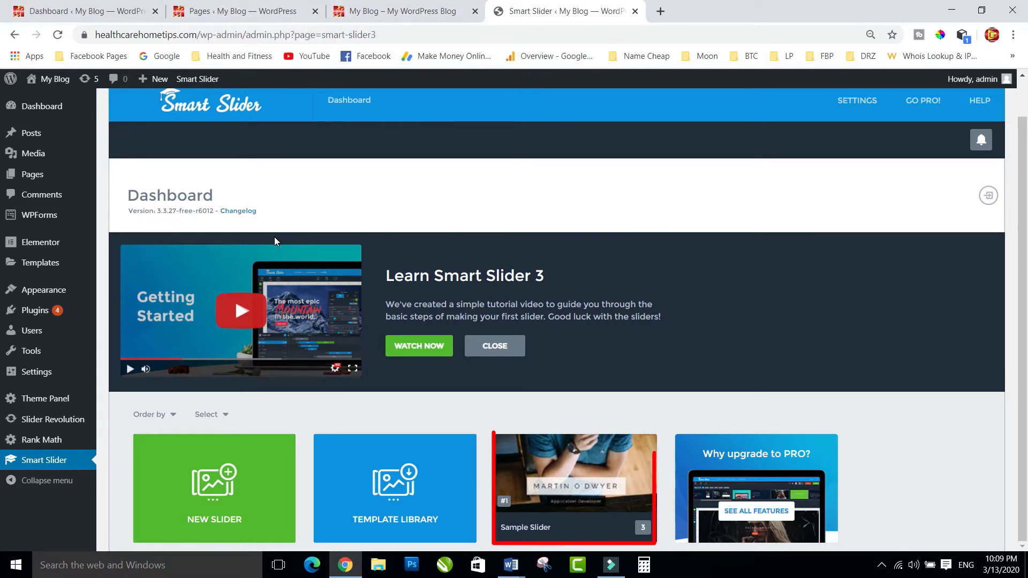
mouse_move(564, 495)
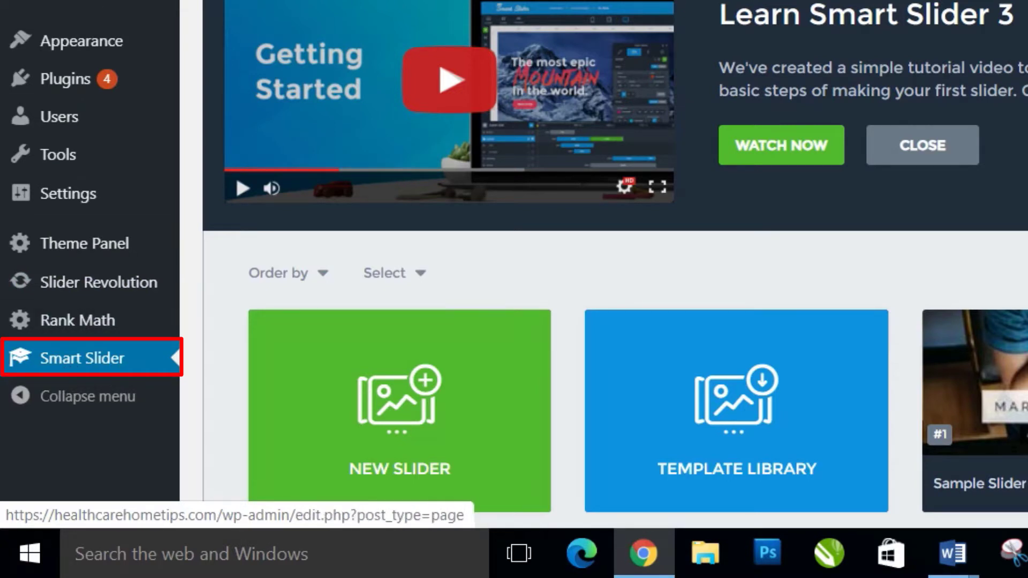
mouse_move(67, 83)
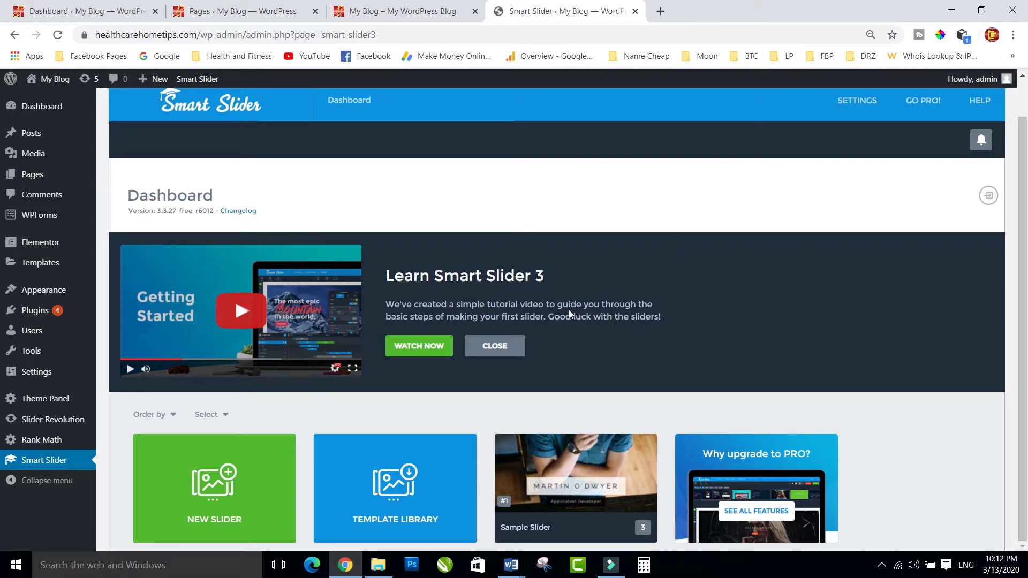
Switch to File Explorer and check the dimensions of the hair care image among the pictures in the Slider Images folder.
left_click(378, 567)
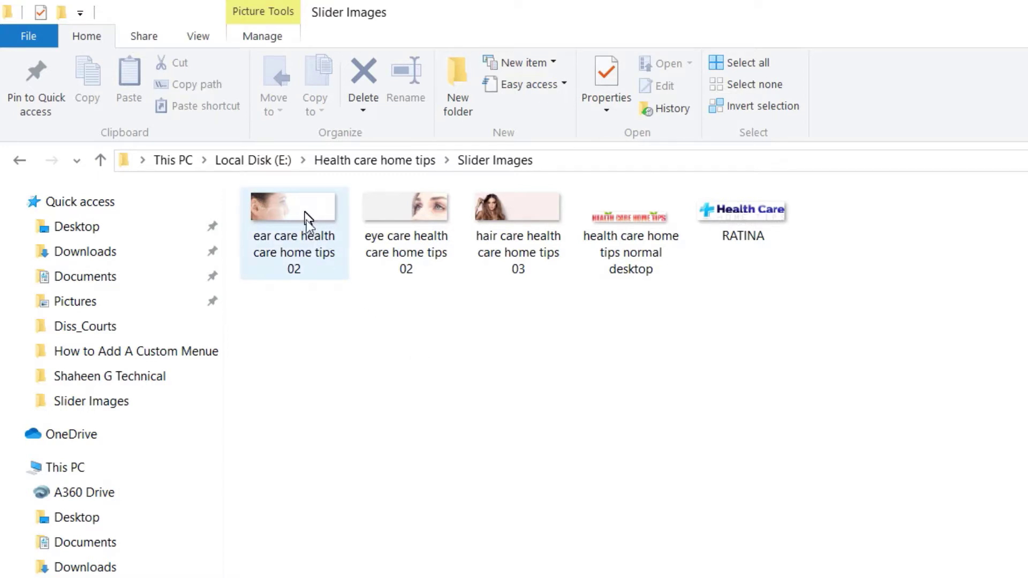
left_click(322, 233)
left_click_drag(301, 358, 516, 206)
left_click(484, 350)
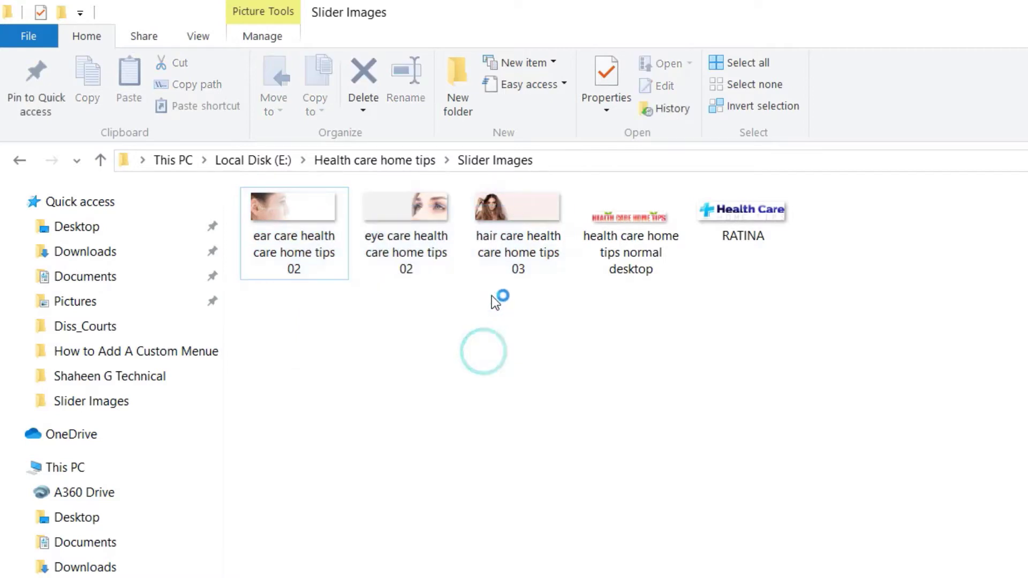
mouse_move(515, 217)
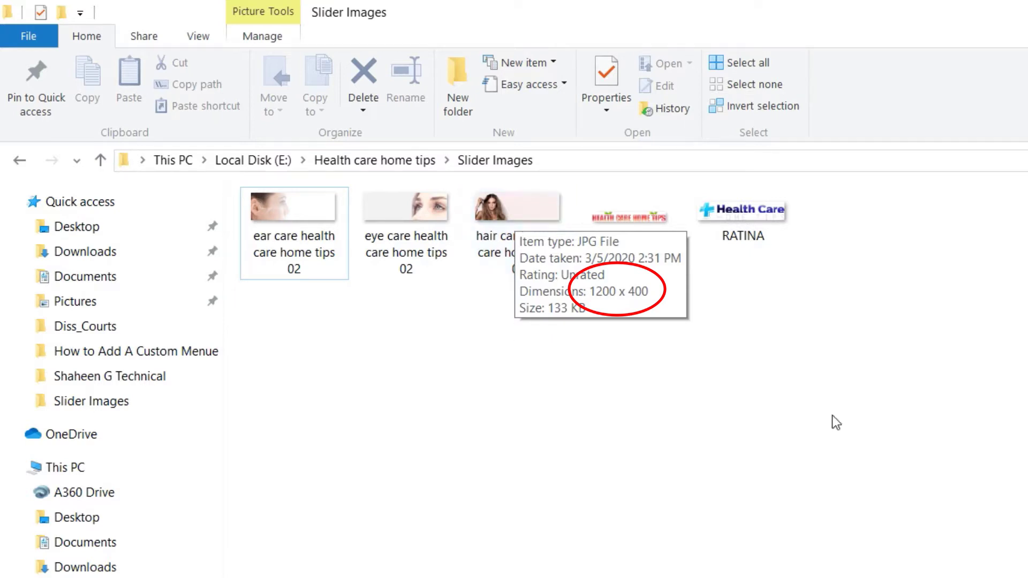
mouse_move(755, 216)
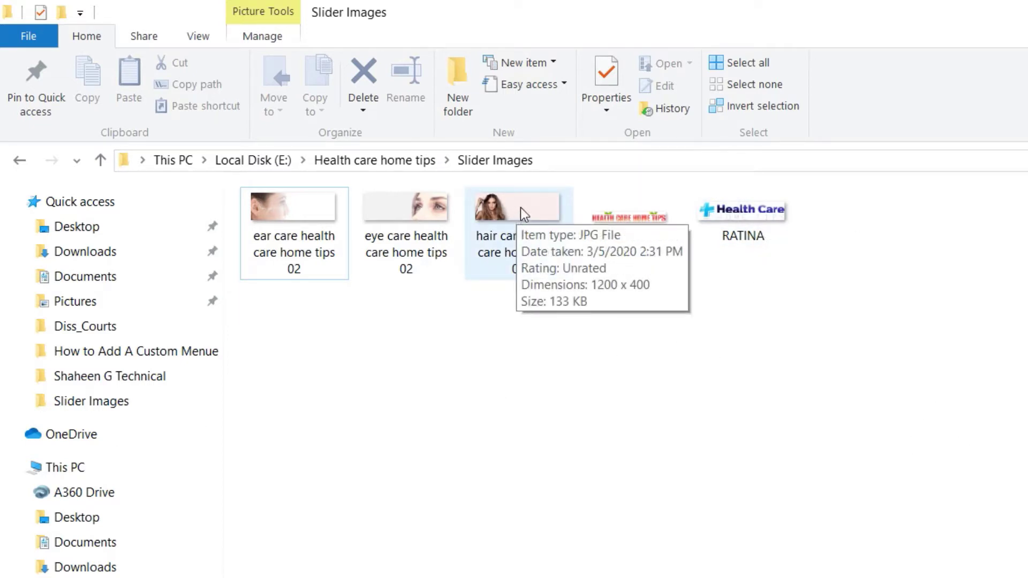
left_click(784, 9)
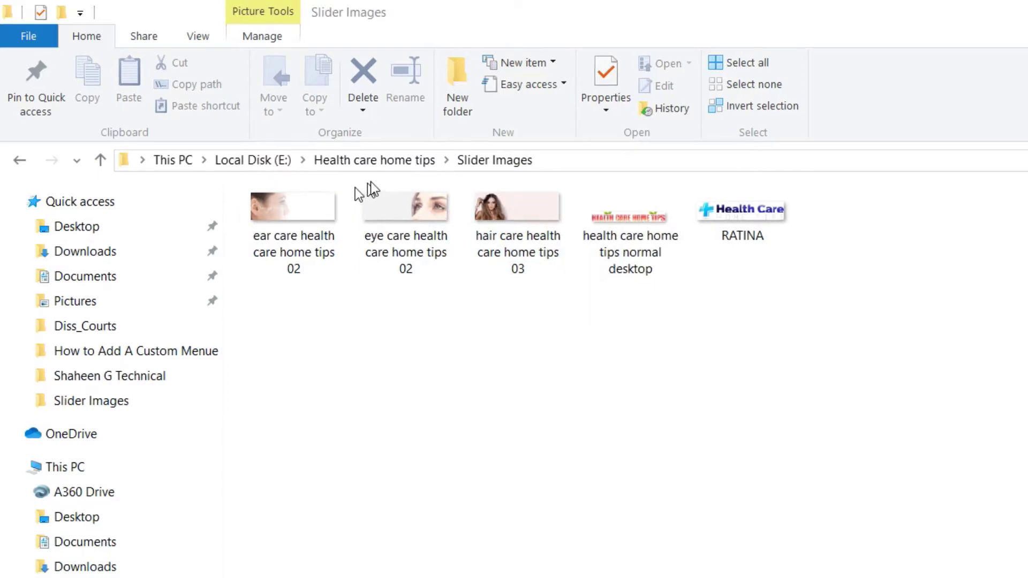
Switch to the Word document and review the prepared Hair care, Eye Care and Ear care slide texts.
left_click(511, 565)
left_click_drag(797, 187, 317, 2)
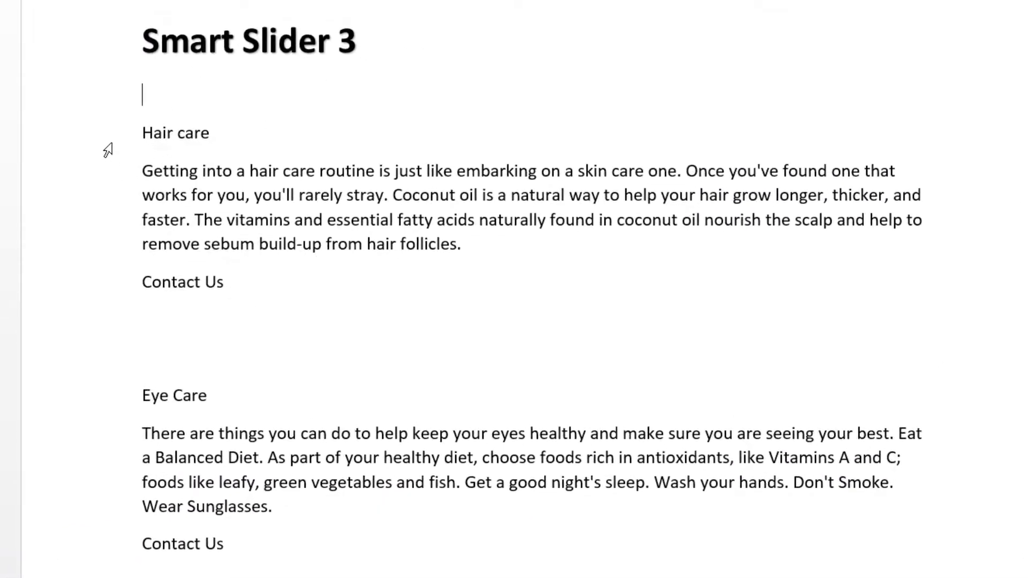
scroll(103, 150, "down", 3)
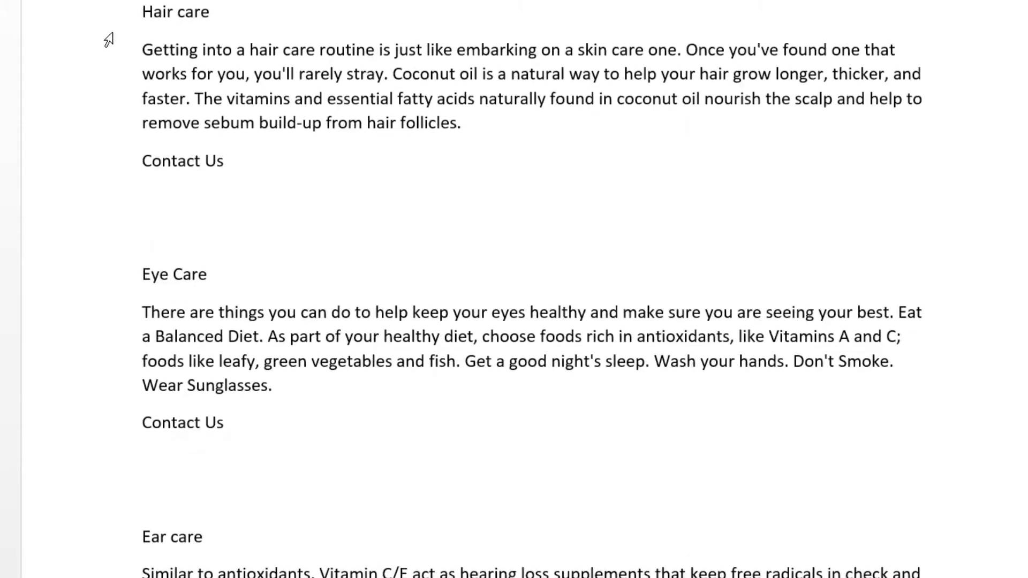
left_click_drag(109, 23, 111, 158)
scroll(112, 171, "down", 2)
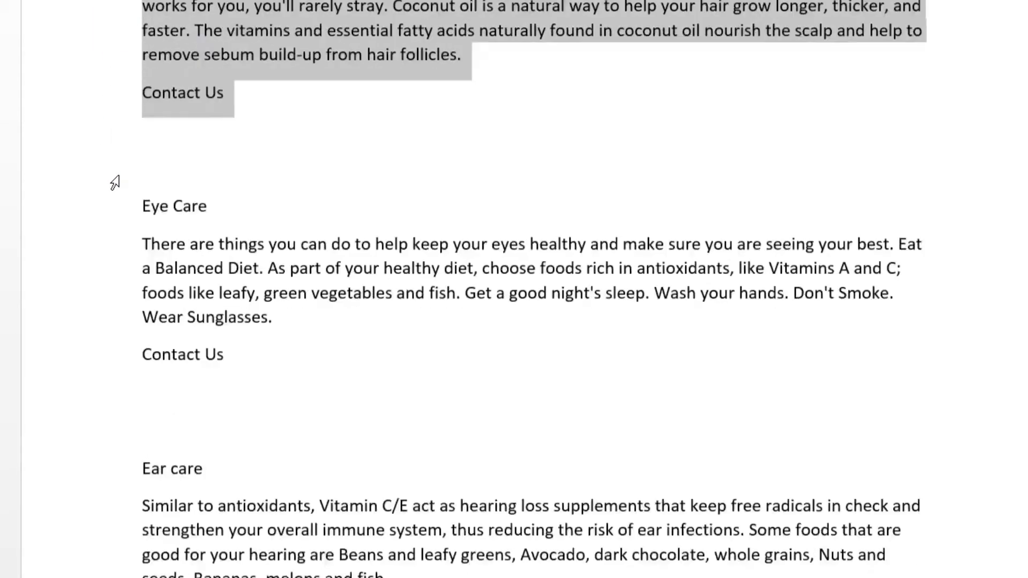
left_click_drag(115, 146, 115, 324)
scroll(102, 300, "down", 4)
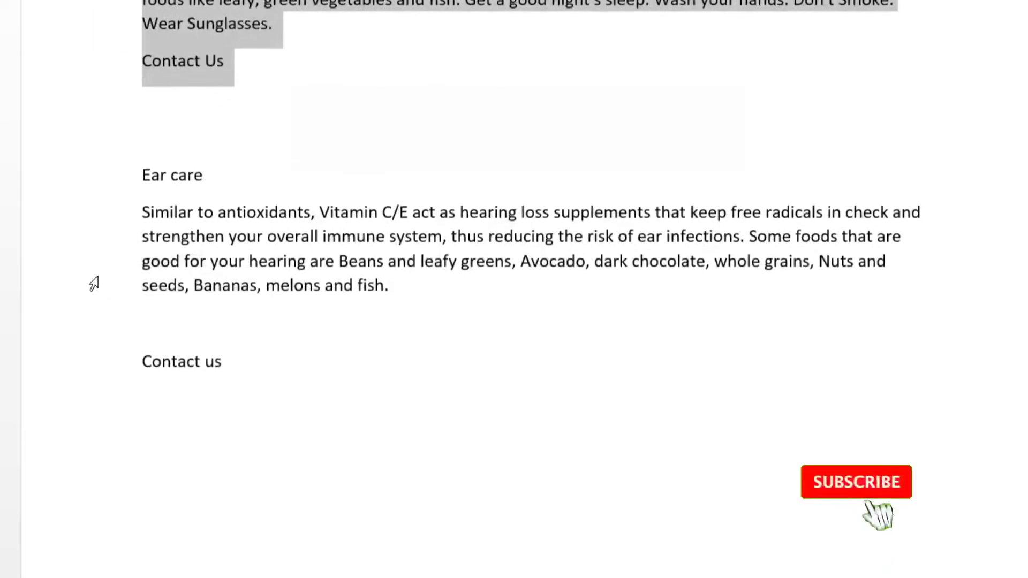
left_click_drag(105, 178, 110, 305)
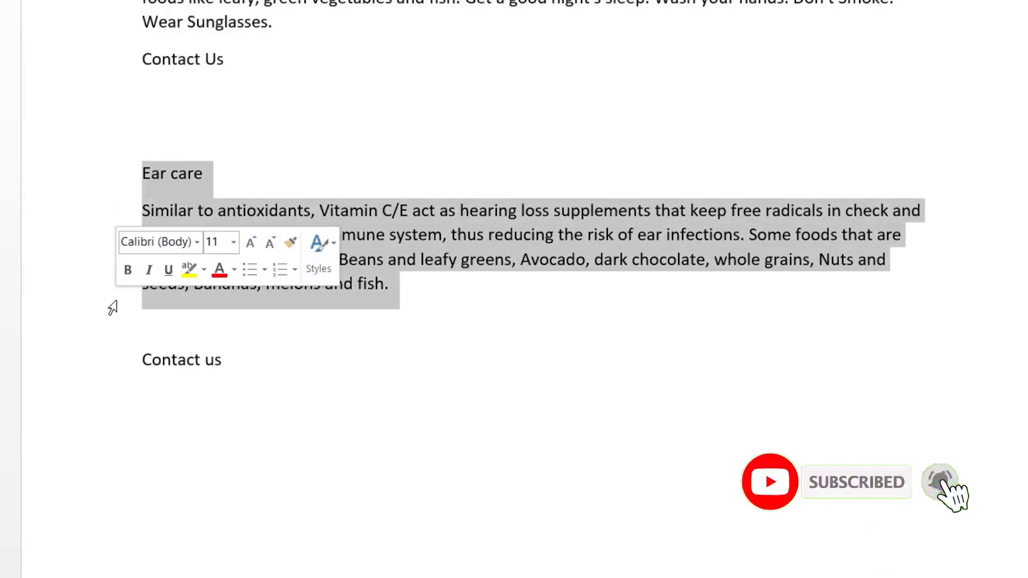
Delete the empty line above "Contact us" in the Ear care section.
left_click(149, 333)
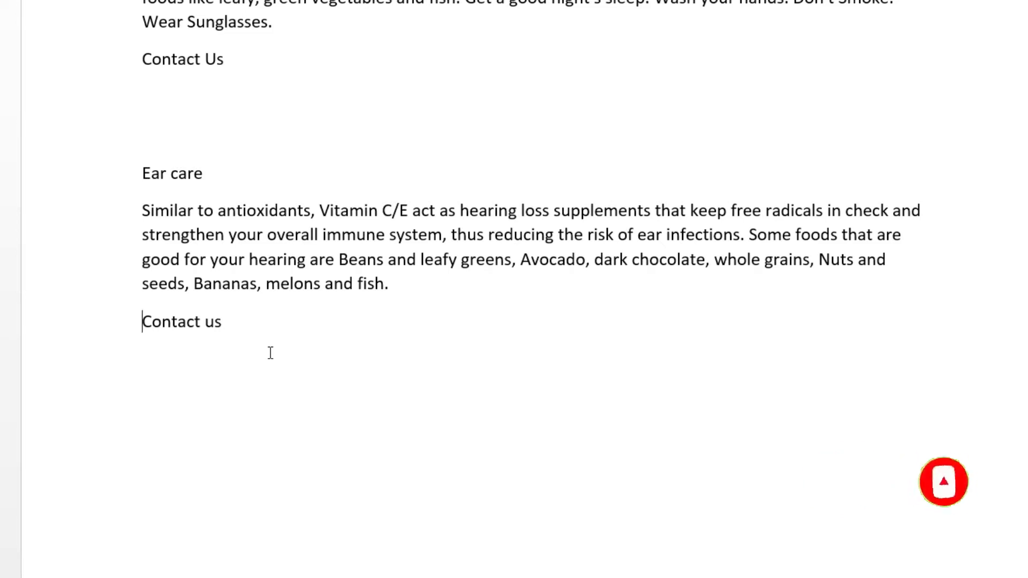
scroll(385, 338, "up", 3)
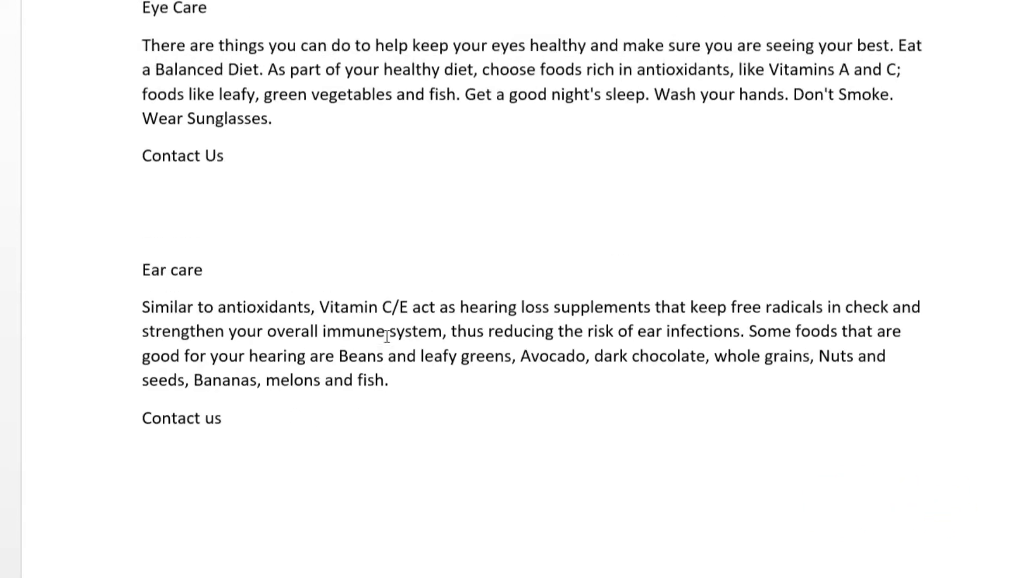
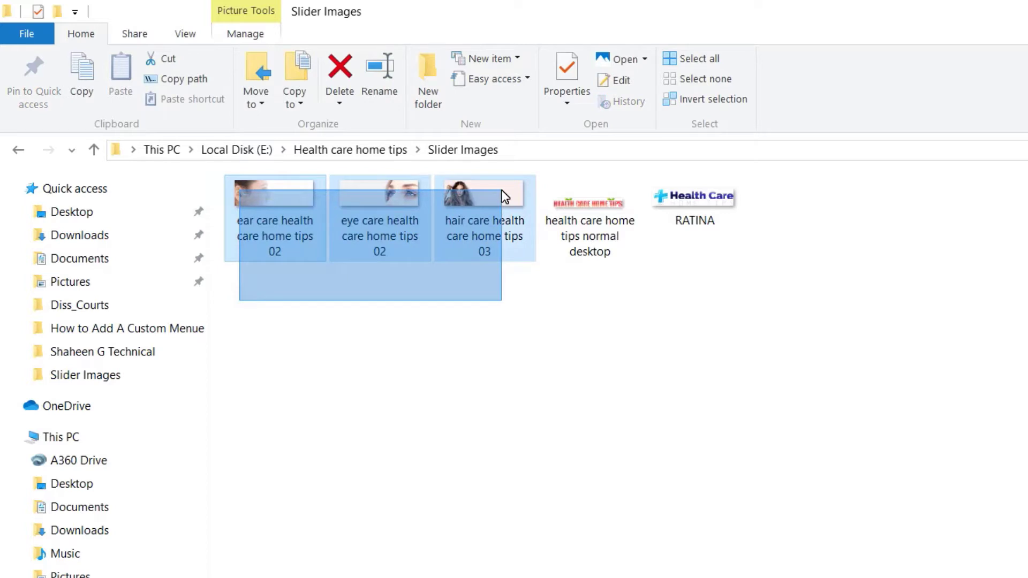
Examine the ear, eye and hair care images and the RATINA logo in the Slider Images folder.
left_click(416, 349)
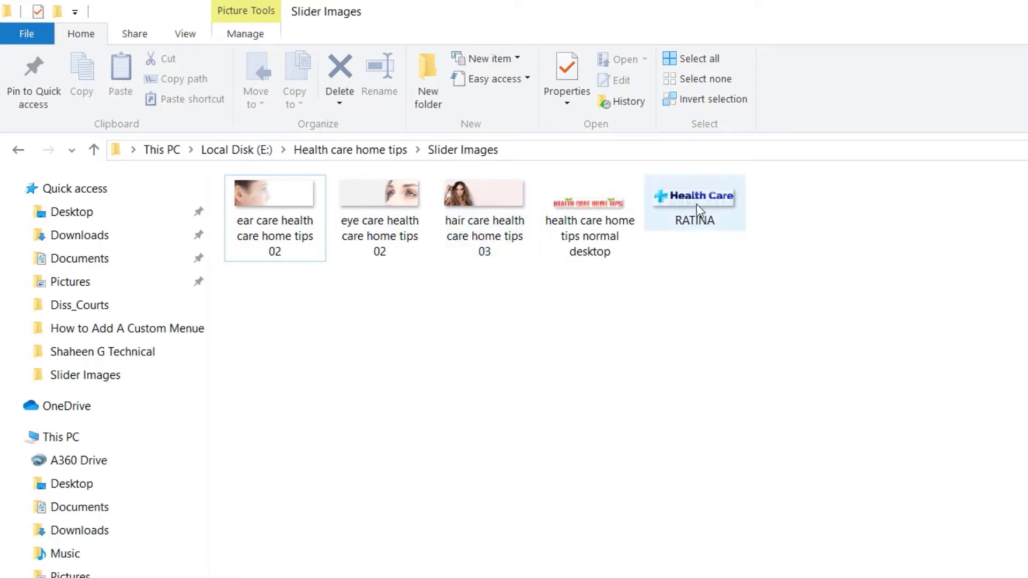
mouse_move(690, 197)
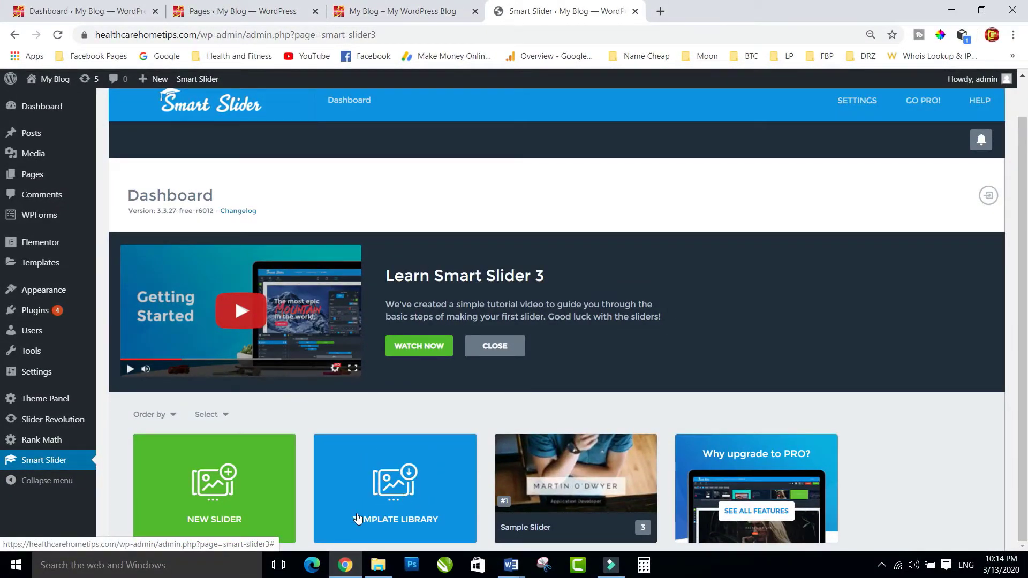
Browse the free example sliders in Smart Slider's template library without importing one, and return to the dashboard.
left_click(411, 494)
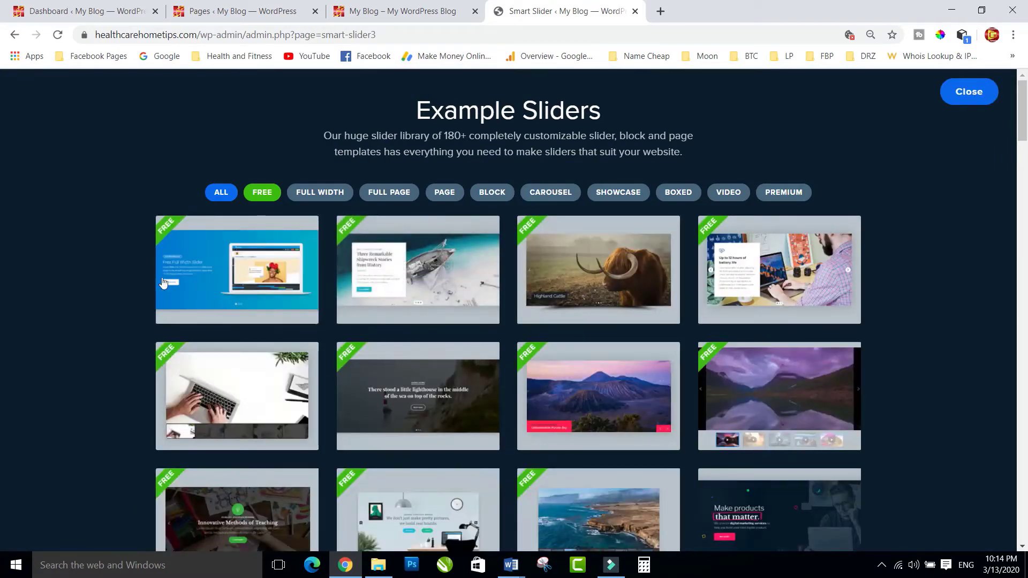
mouse_move(384, 271)
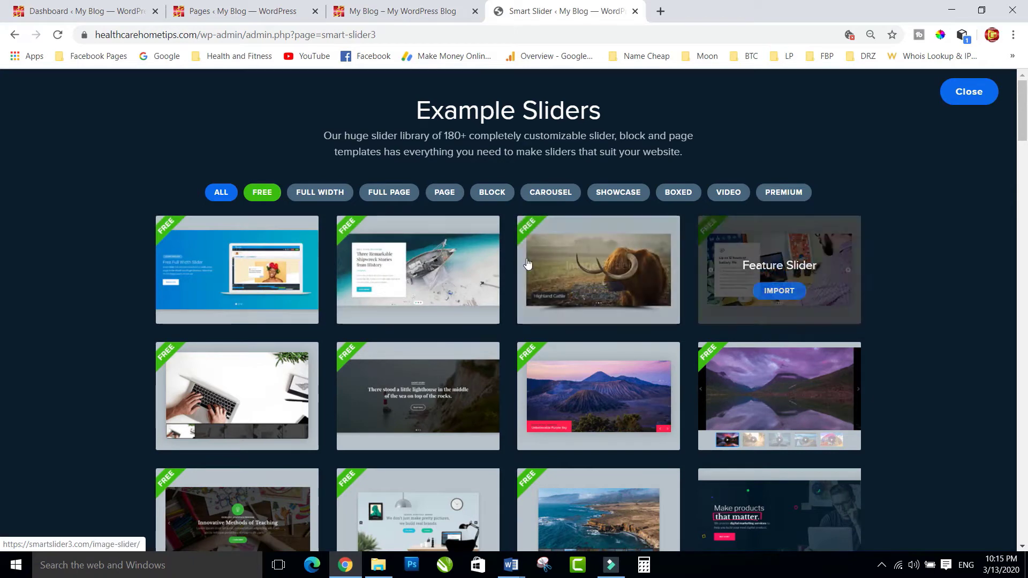
mouse_move(185, 271)
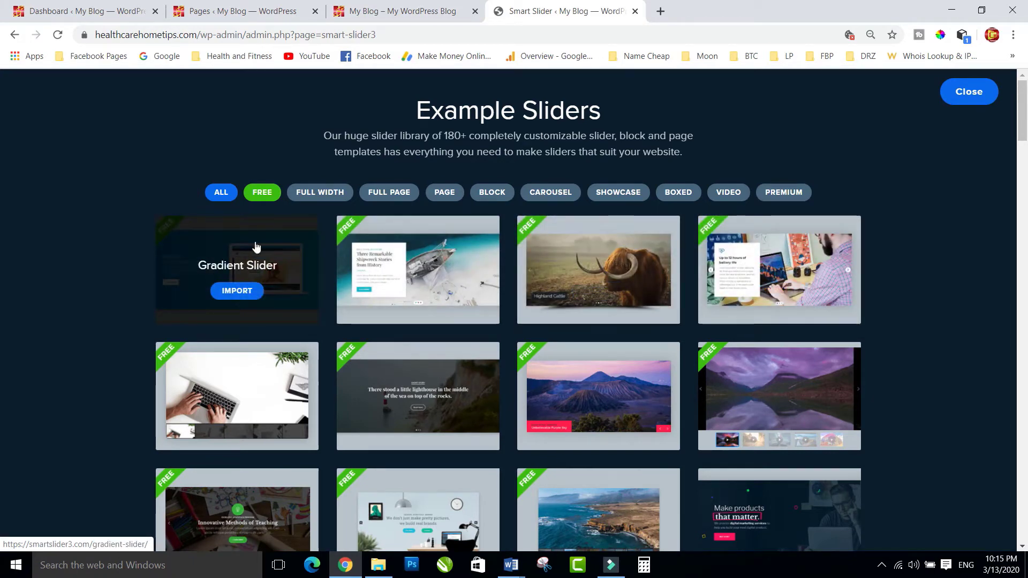
left_click(263, 196)
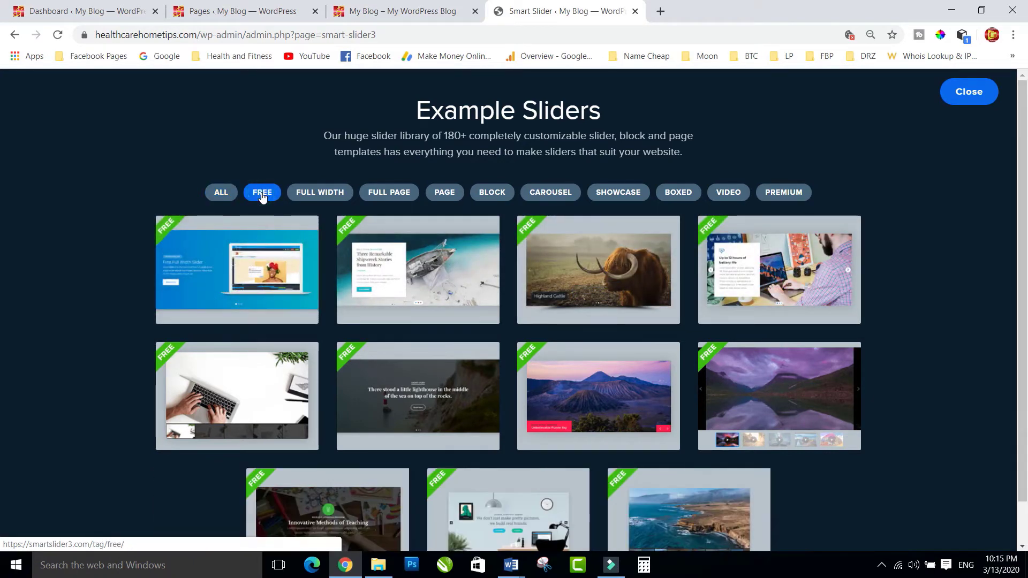
scroll(106, 237, "down", 1)
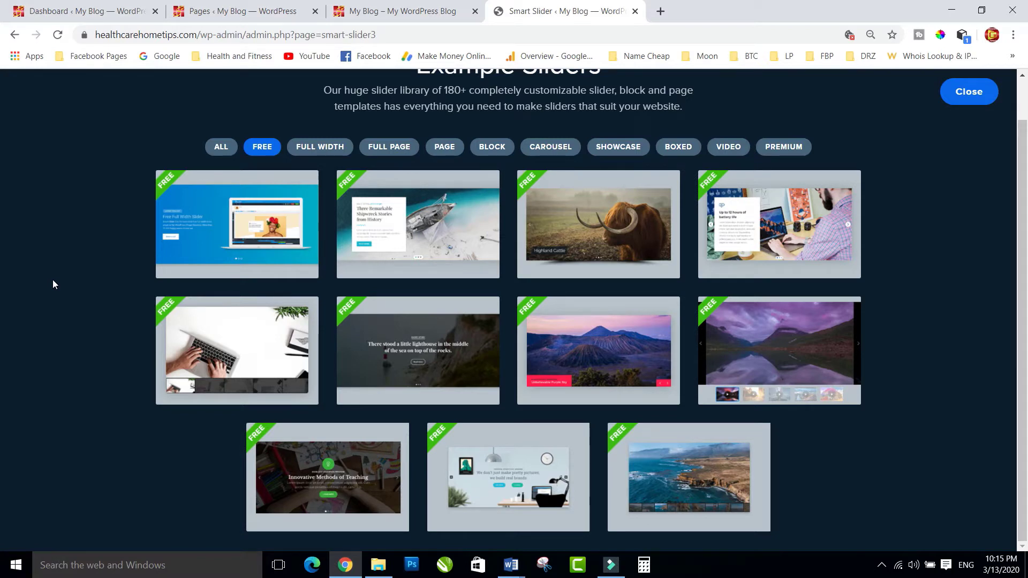
mouse_move(418, 254)
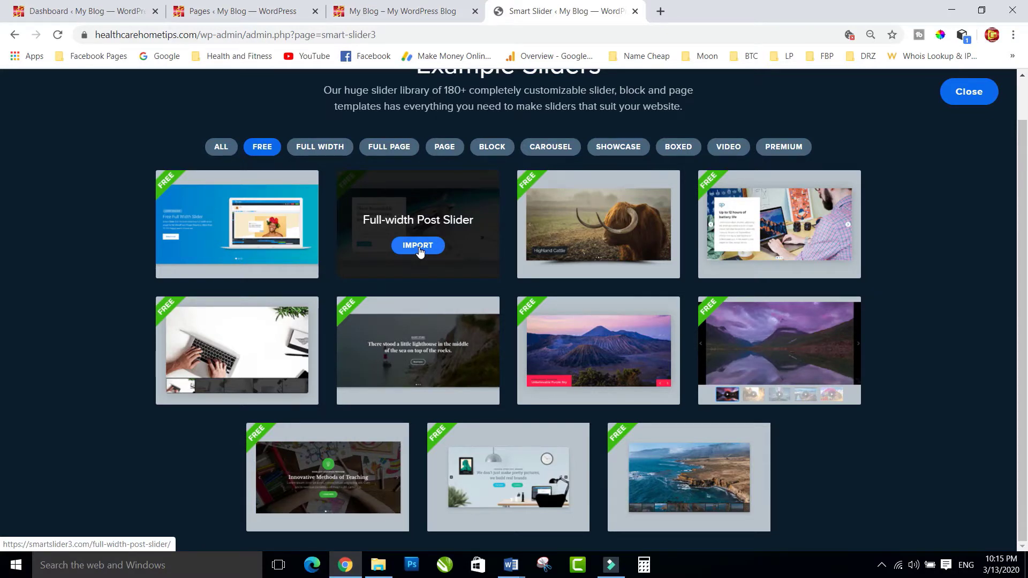
mouse_move(223, 258)
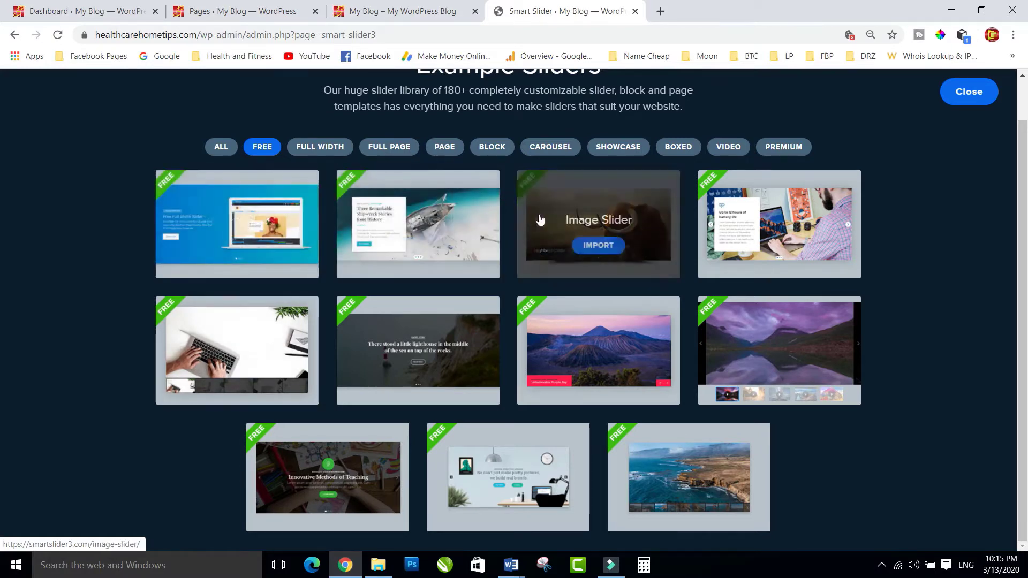
left_click(977, 94)
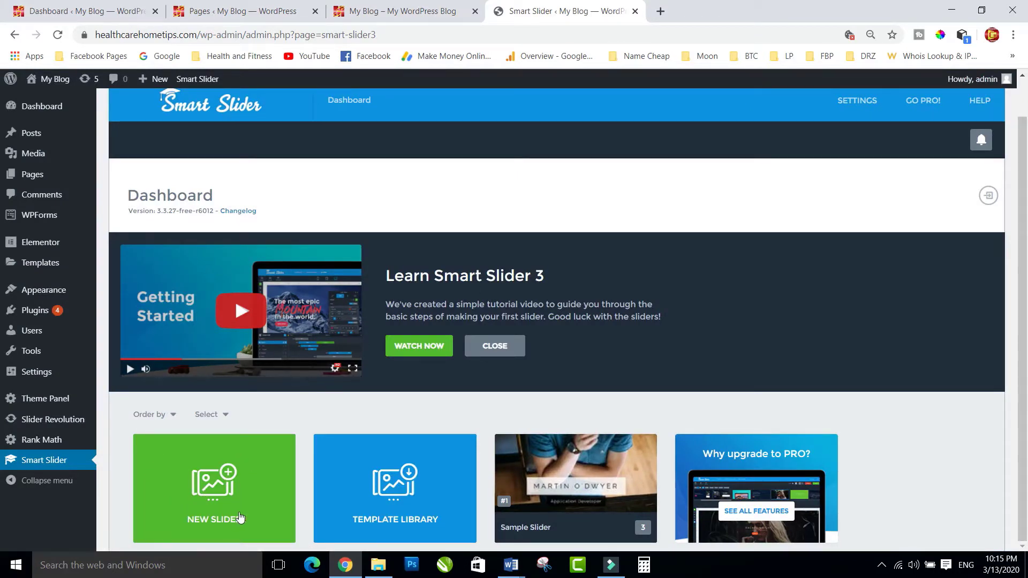
Create a slider named "New Slider" with a height of 400 px, keeping the Default preset.
left_click(217, 483)
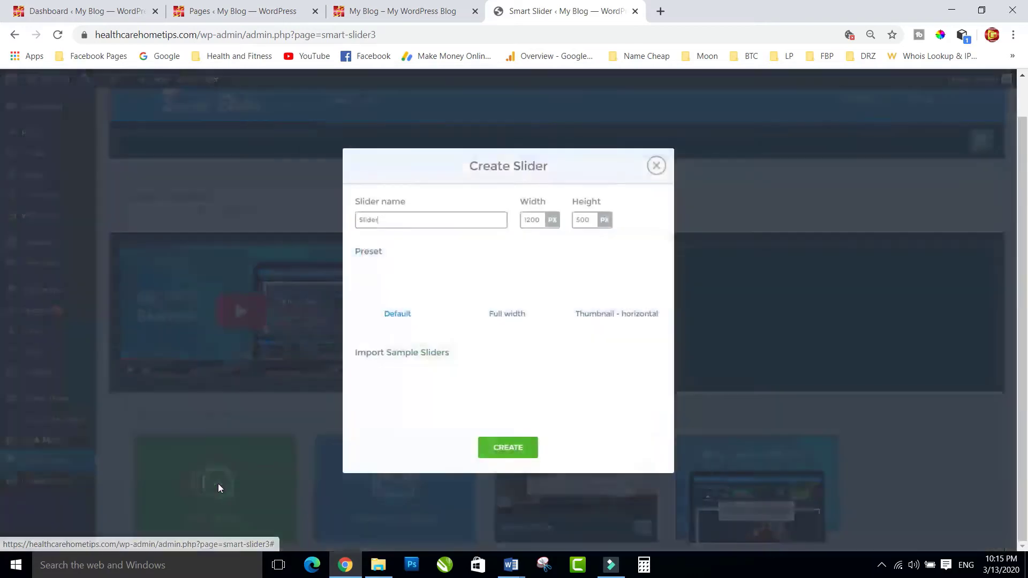
left_click(386, 220)
type("Ne")
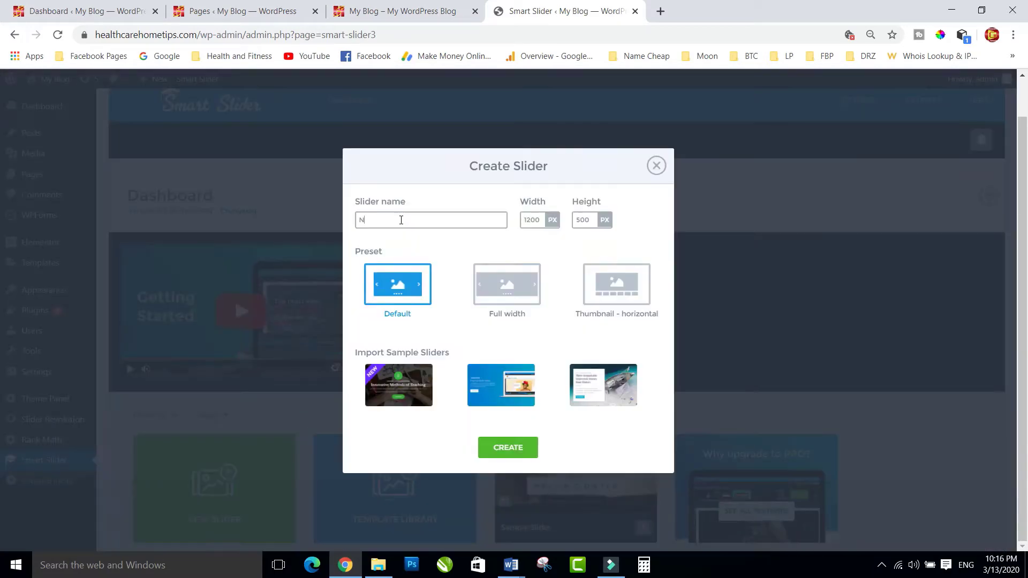
type("w Slider")
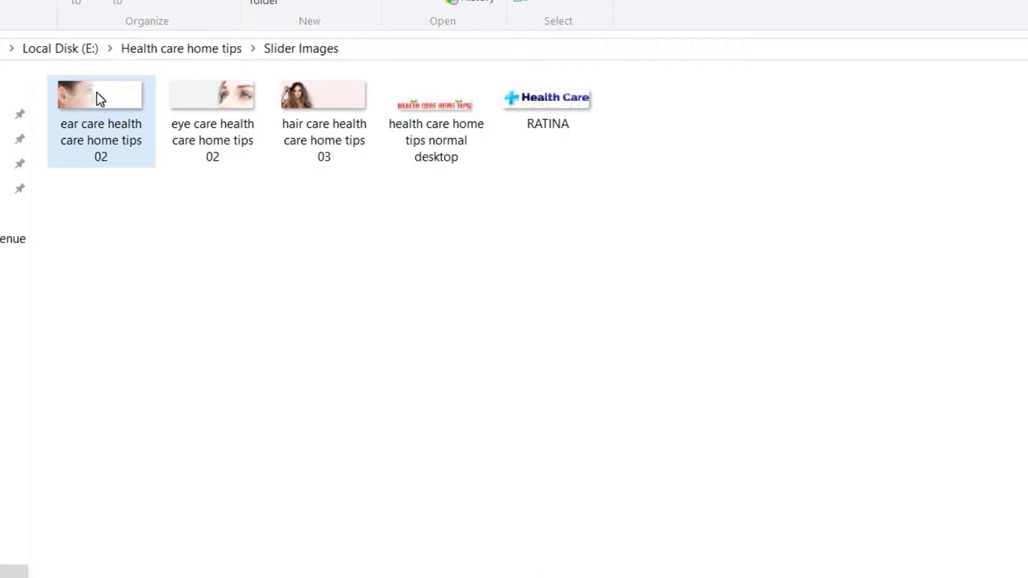
mouse_move(97, 92)
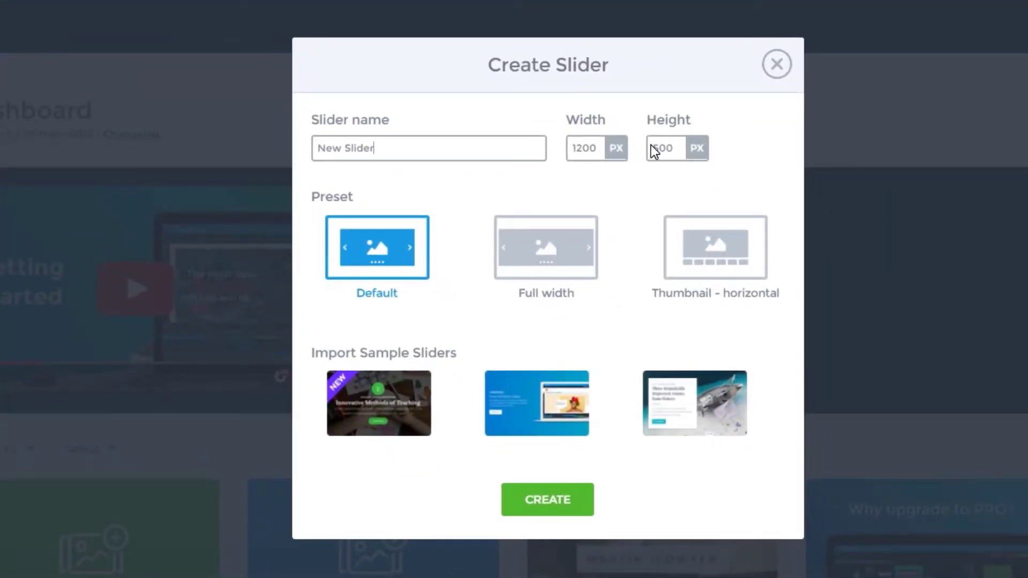
left_click_drag(653, 145, 658, 145)
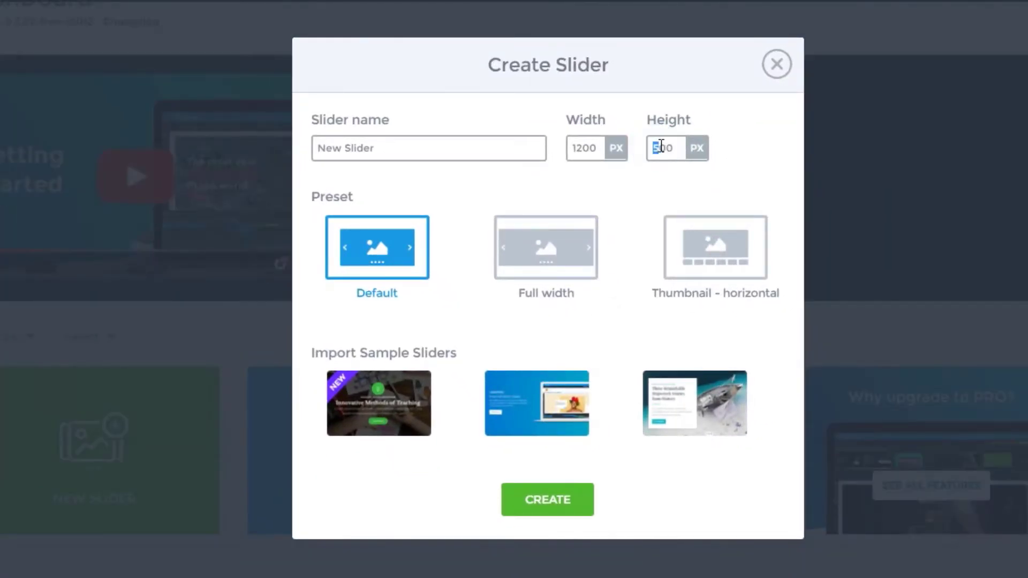
type("4")
left_click(539, 510)
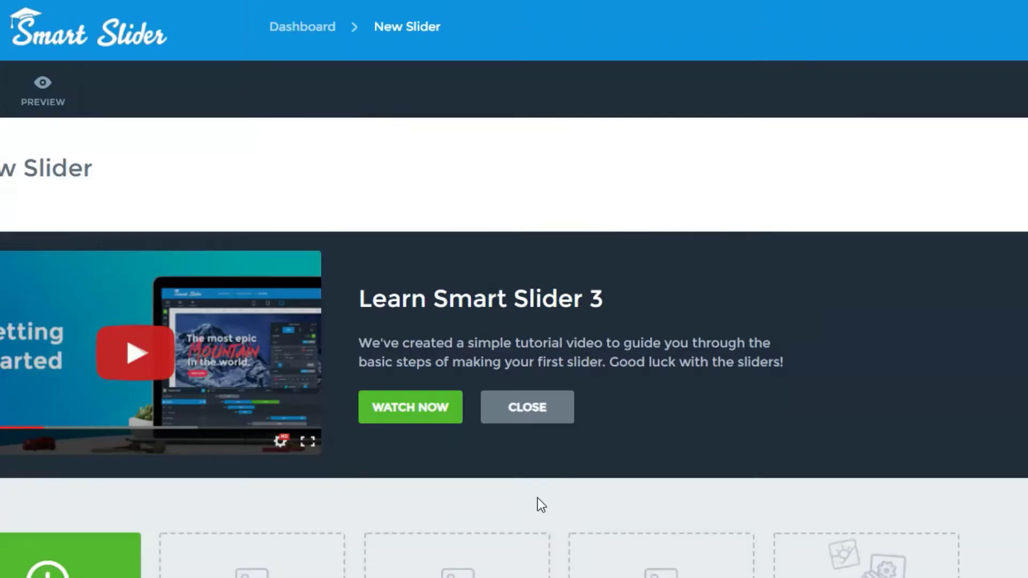
Add the media library image eye-care-health-care-home-tips-02.jpg as a slide in the new slider.
scroll(465, 242, "down", 1)
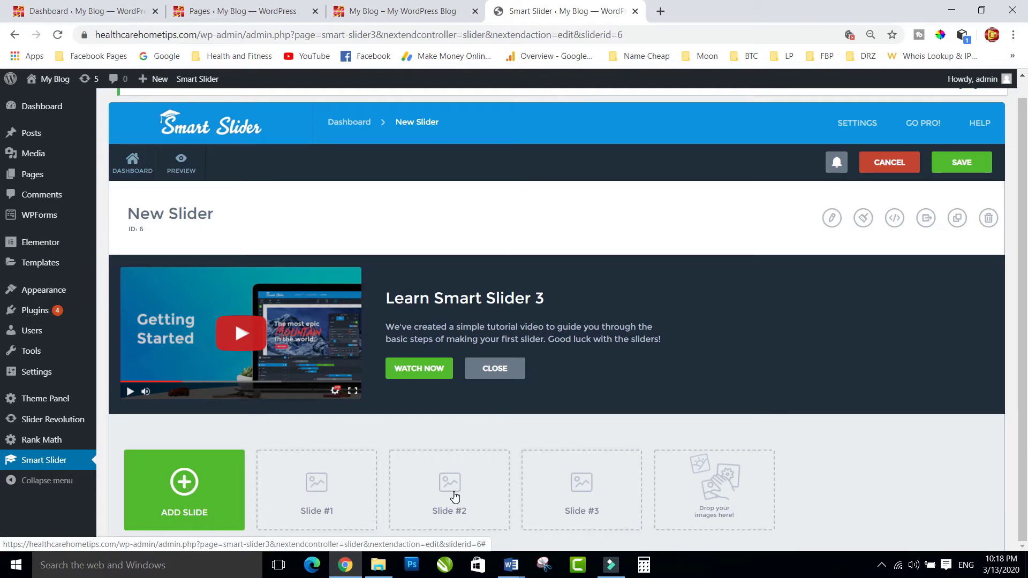
left_click(316, 489)
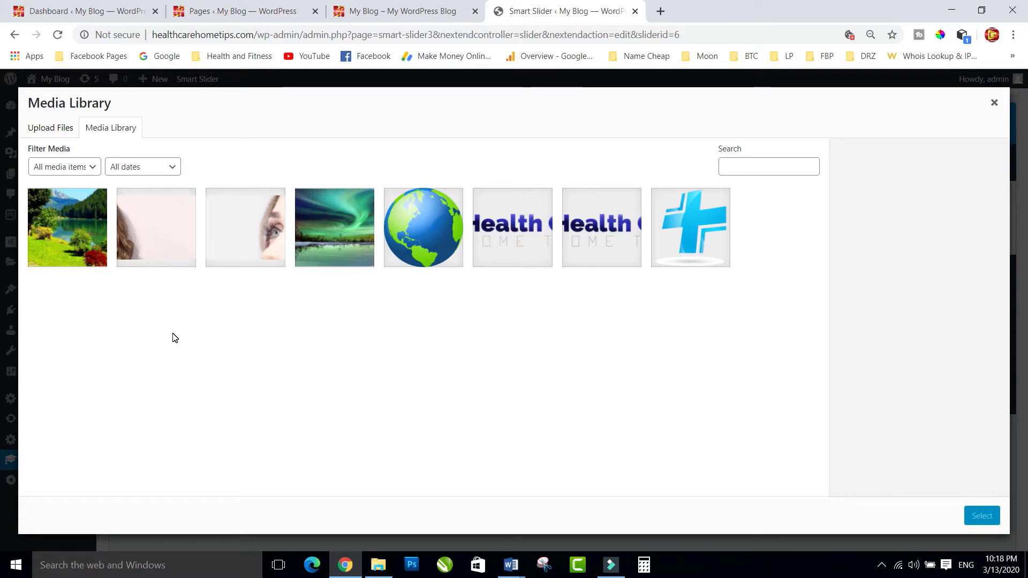
left_click(250, 238)
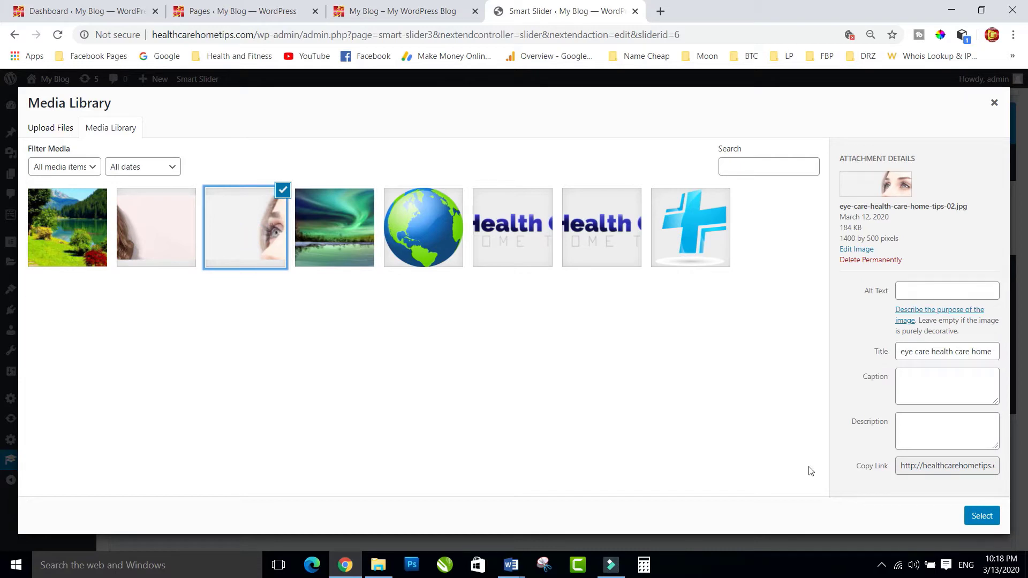
left_click(980, 516)
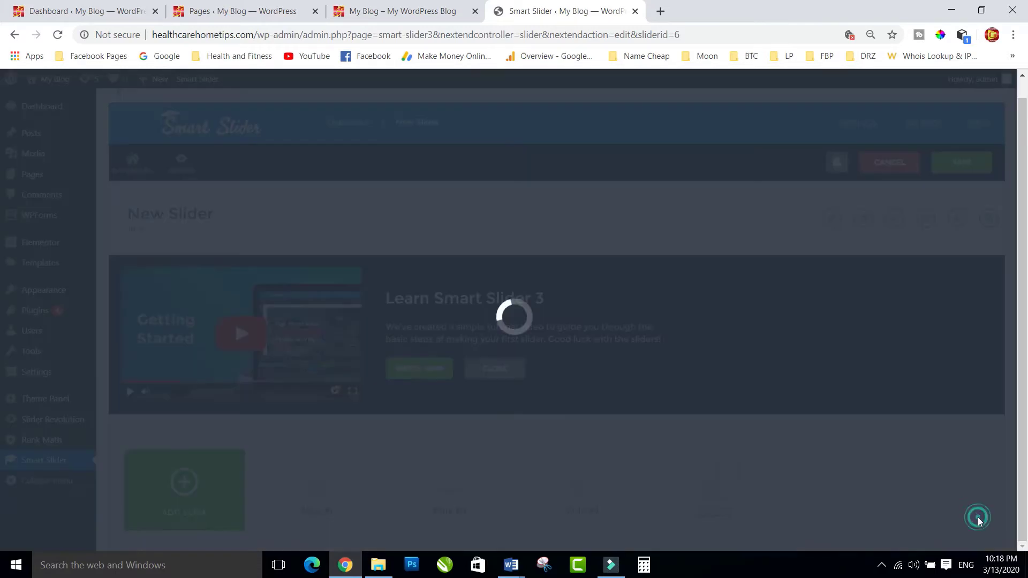
Examine the new slider's slide list and its publishing options, including the shortcode and the PHP code.
scroll(412, 469, "down", 3)
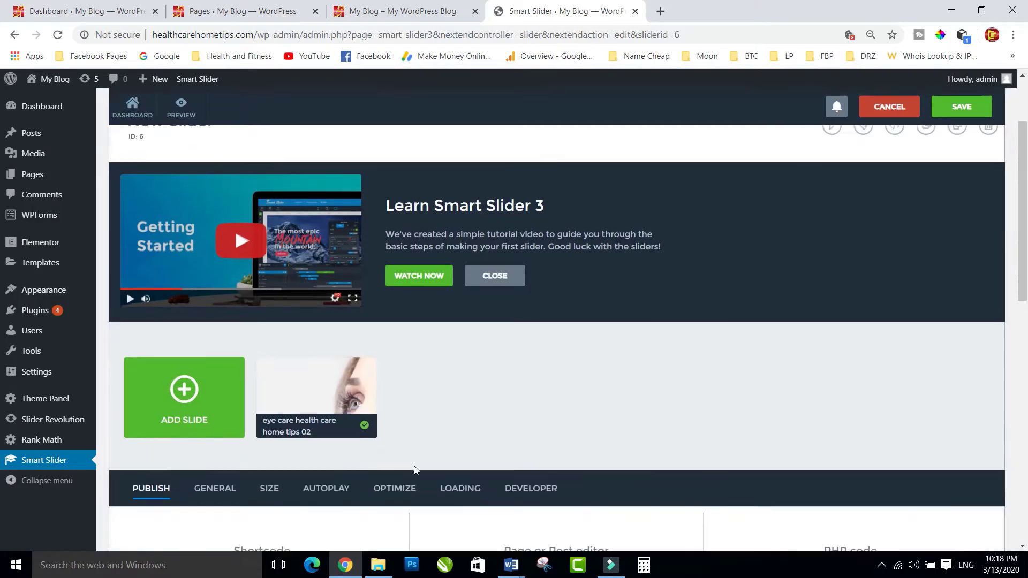
mouse_move(315, 357)
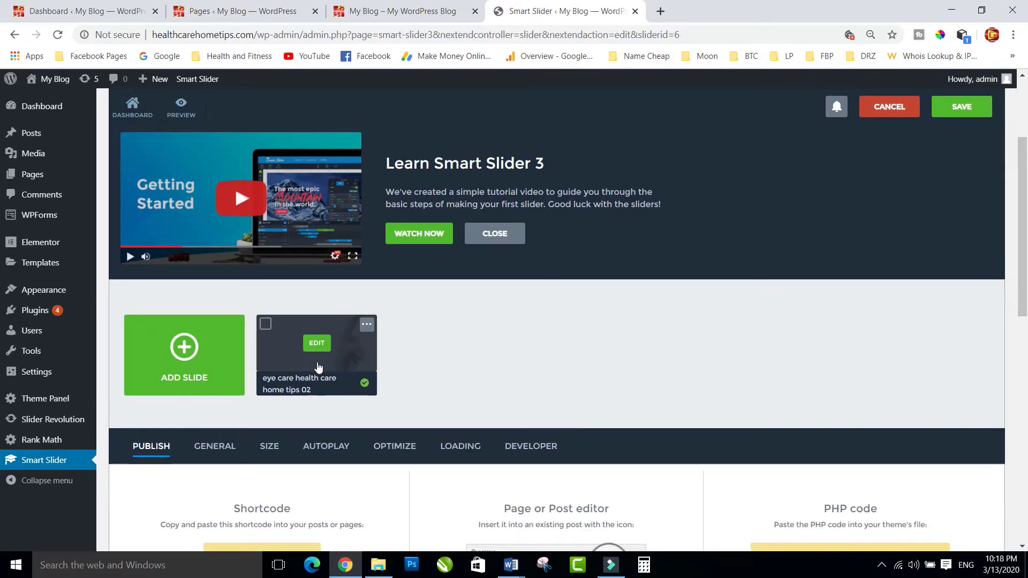
scroll(319, 367, "down", 5)
scroll(317, 362, "up", 4)
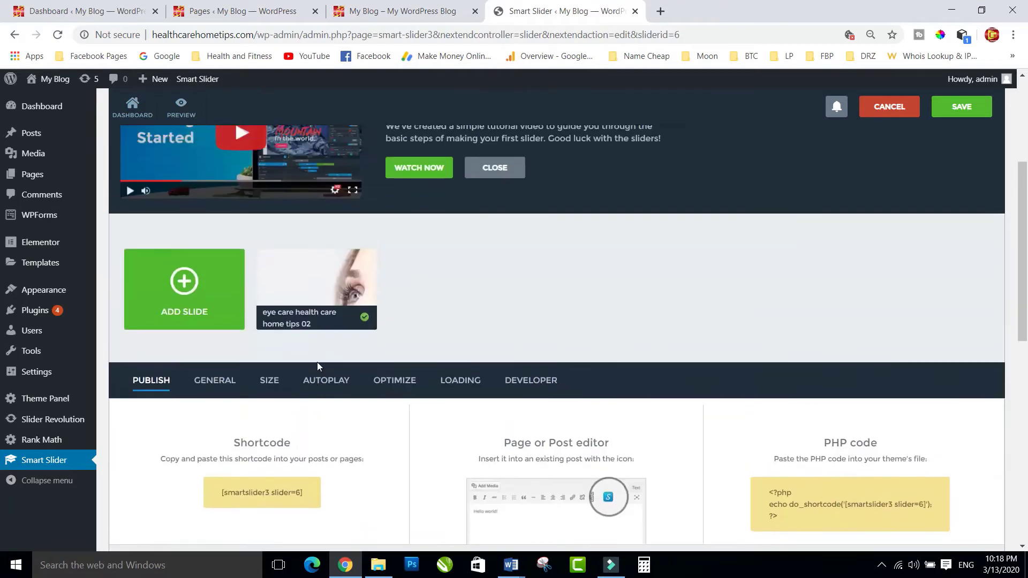
scroll(315, 343, "down", 1)
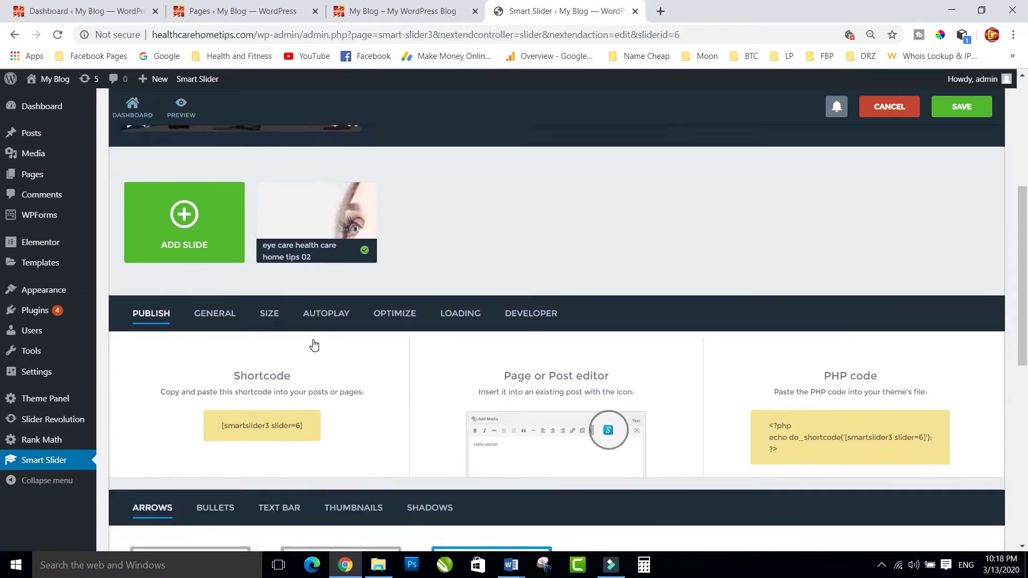
scroll(361, 391, "down", 3)
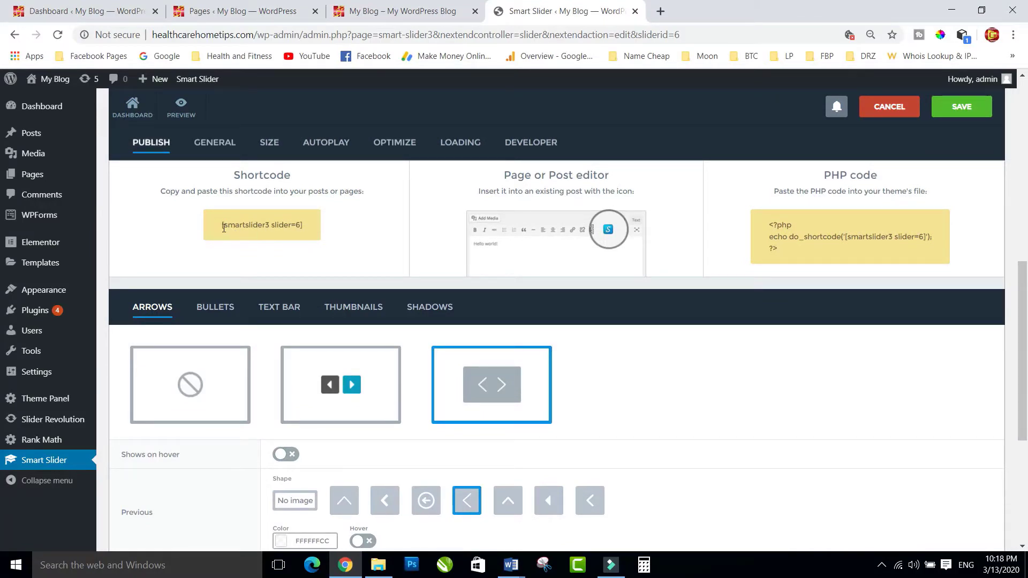
left_click_drag(221, 229, 314, 229)
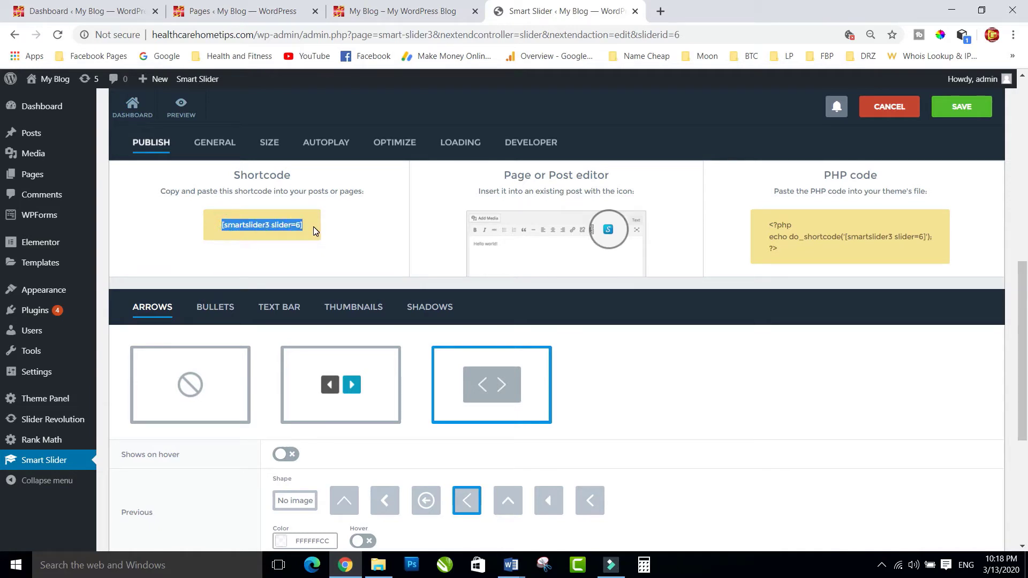
scroll(315, 230, "up", 1)
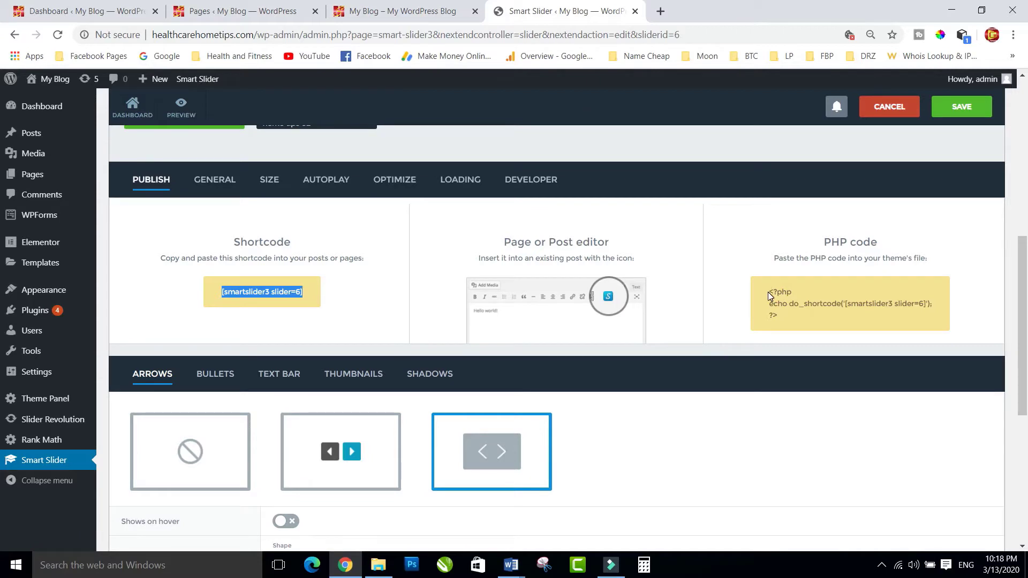
left_click_drag(770, 295, 795, 317)
left_click(680, 317)
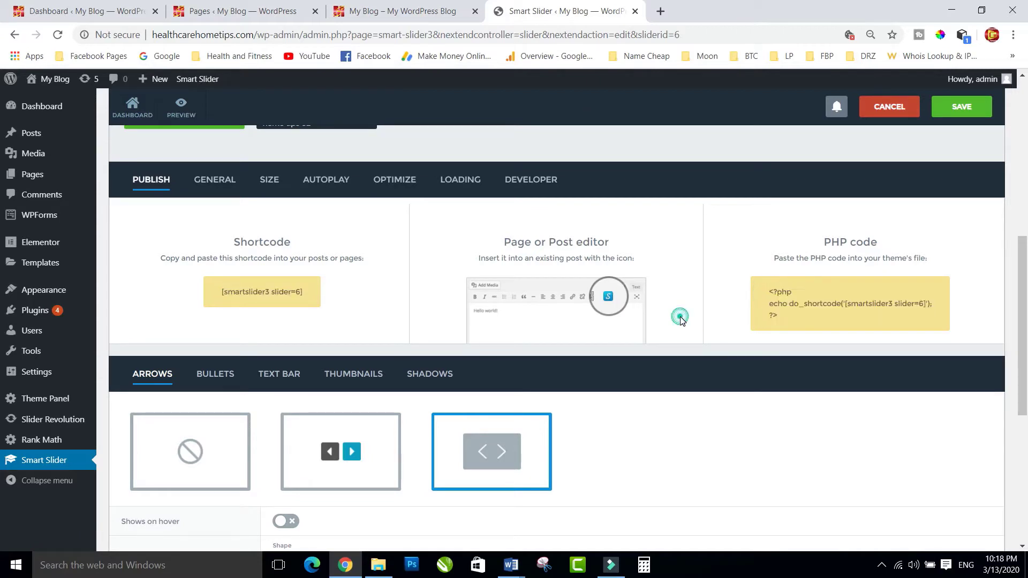
Choose the second arrow style, with small dark and blue square arrows, for the slider's navigation arrows.
scroll(423, 301, "down", 3)
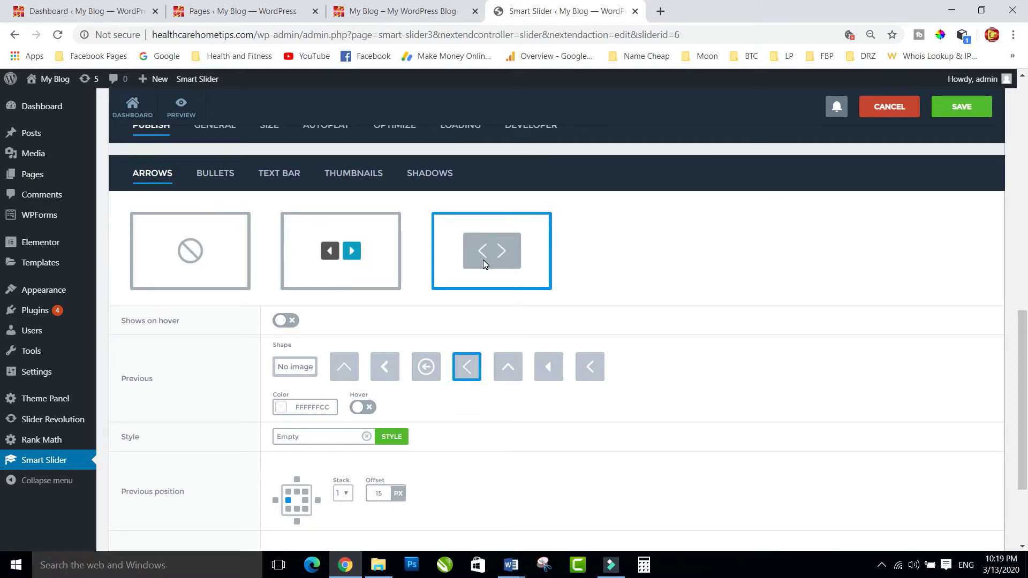
left_click(343, 268)
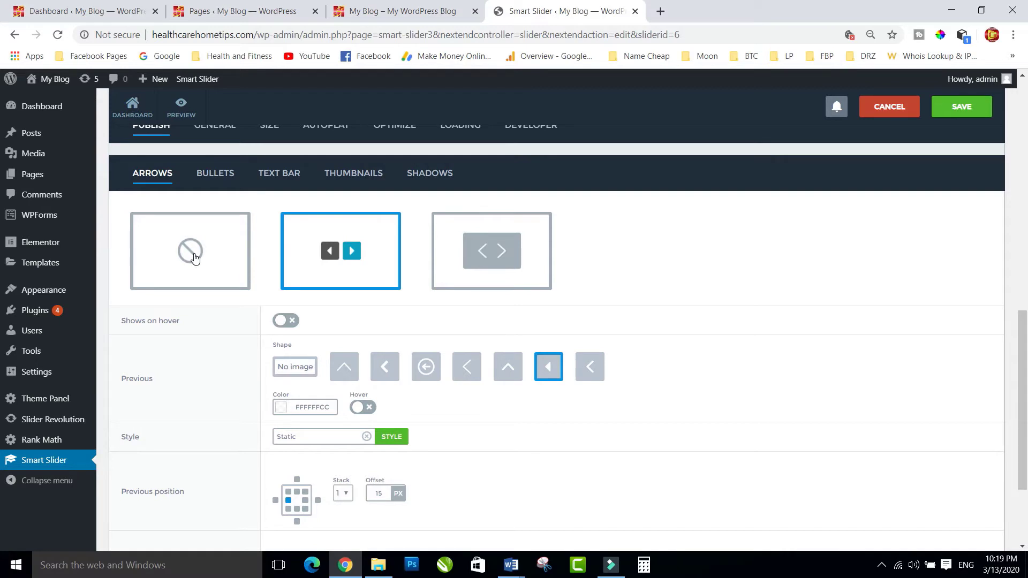
scroll(176, 261, "down", 1)
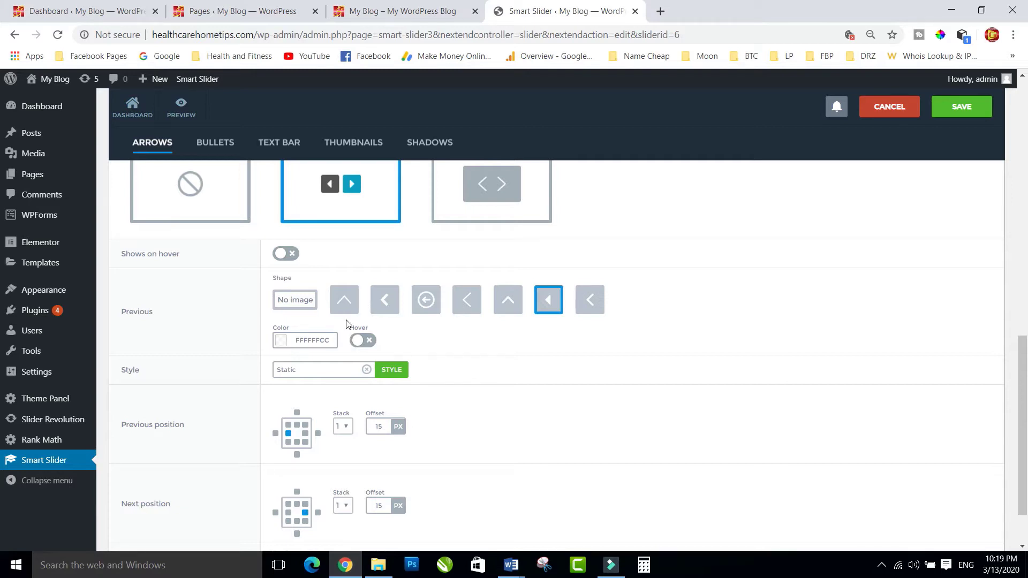
Enable the hover state for the previous arrow, with hover color 2ECC71FF and normal color 357CBDFF.
left_click(368, 343)
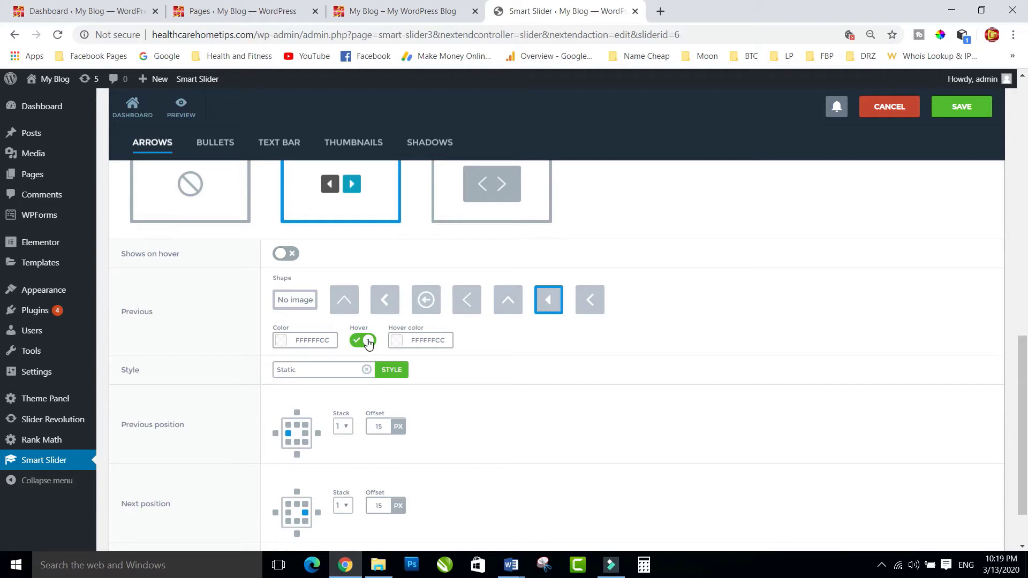
left_click(281, 343)
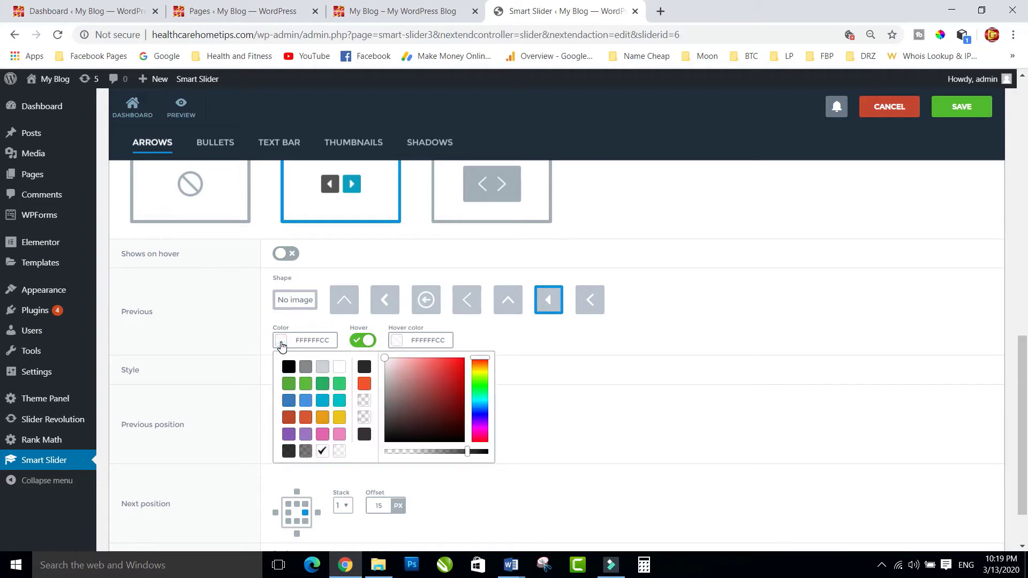
left_click(282, 346)
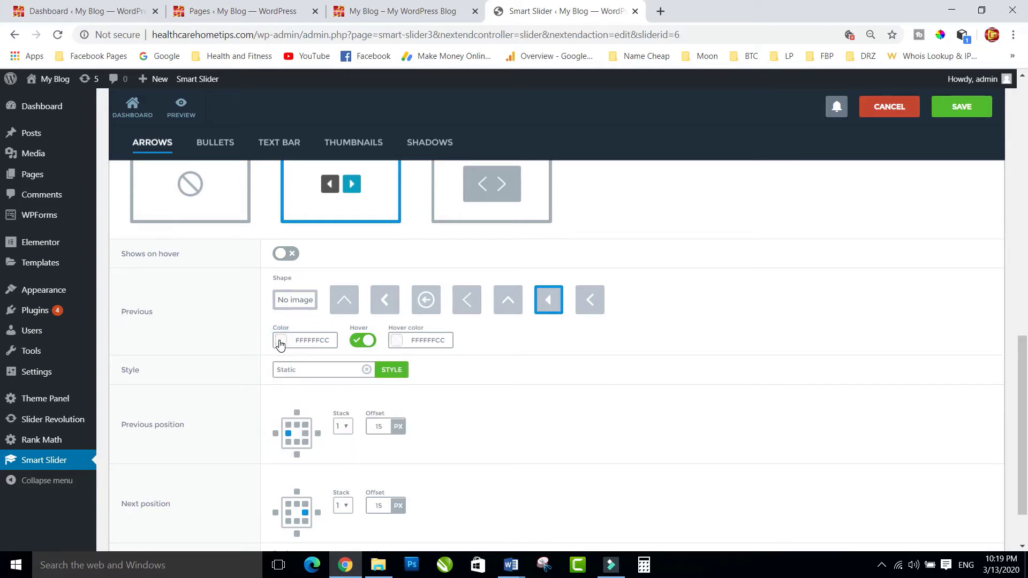
left_click(396, 343)
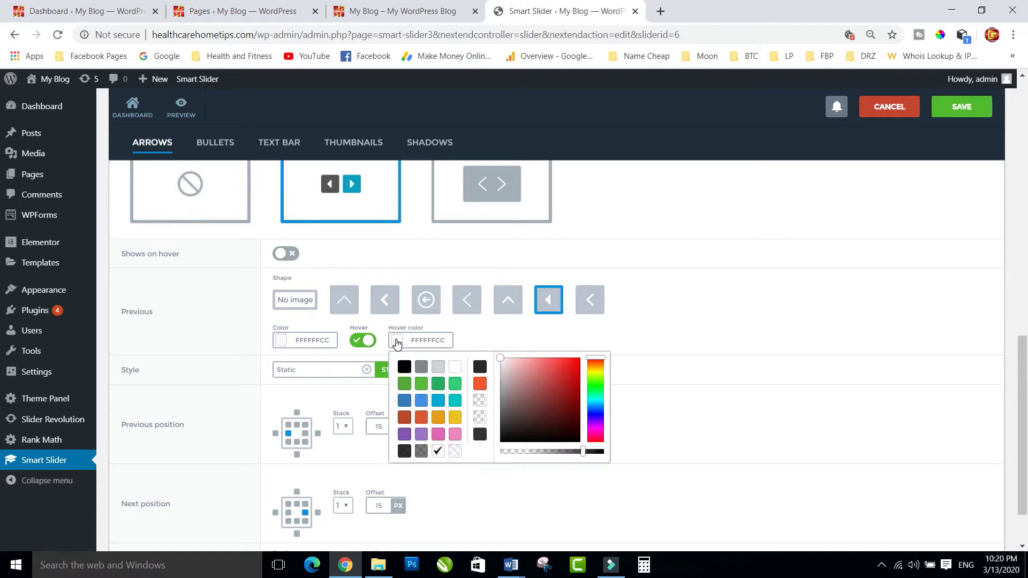
left_click(456, 389)
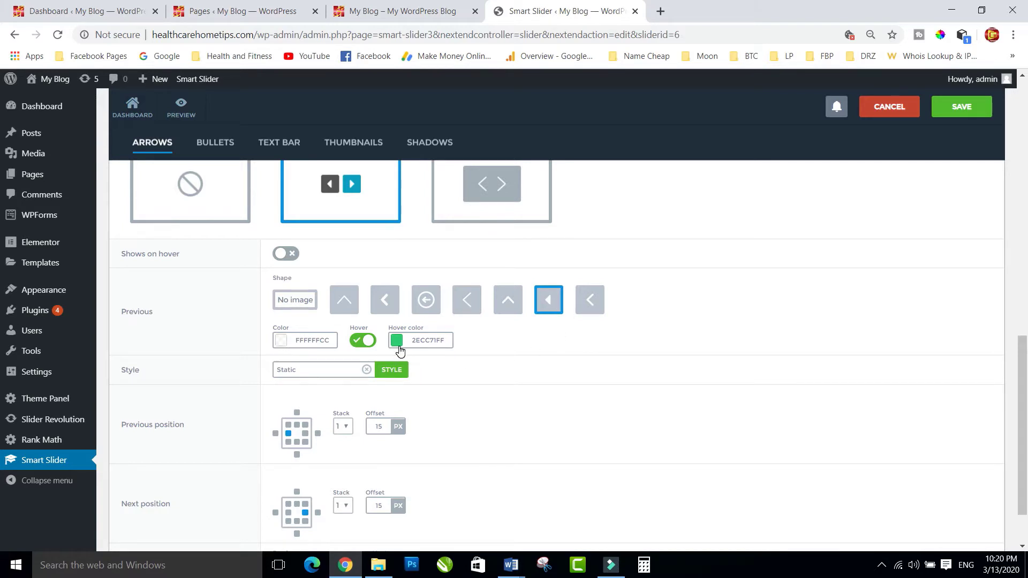
left_click(281, 340)
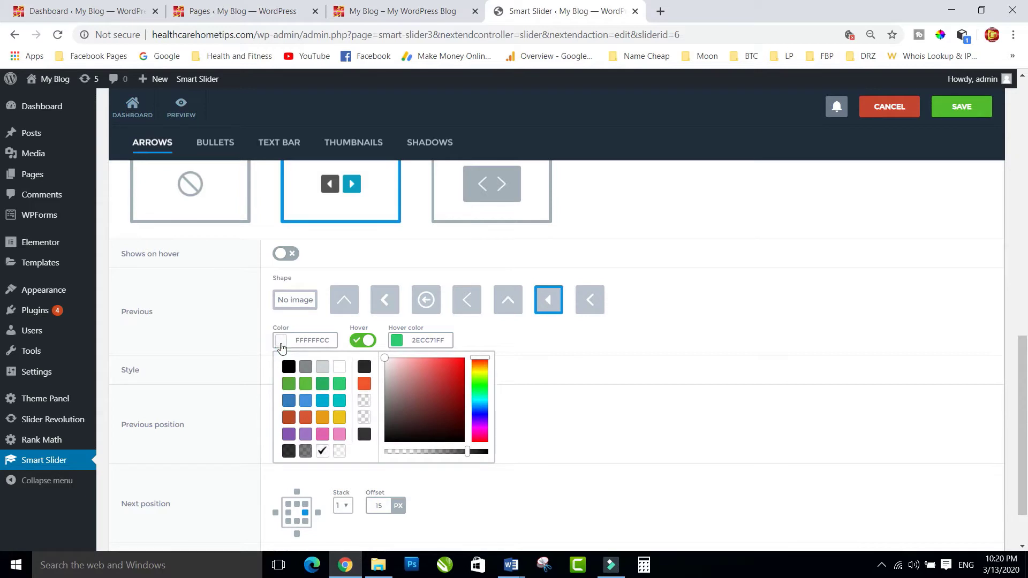
left_click(285, 400)
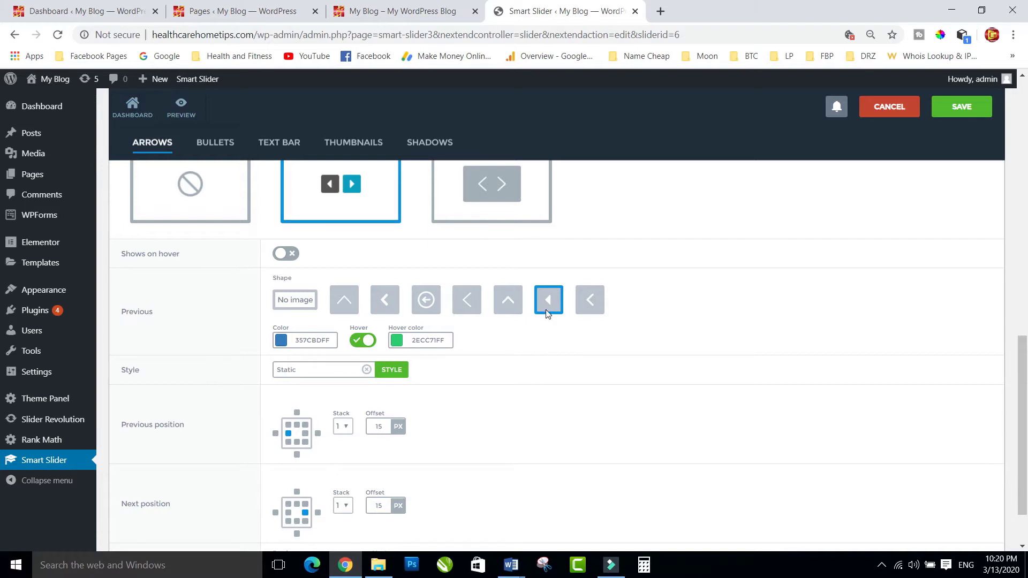
Inspect the arrow style settings without applying changes, and try other positions for the previous arrow before restoring the middle-left one.
left_click(392, 370)
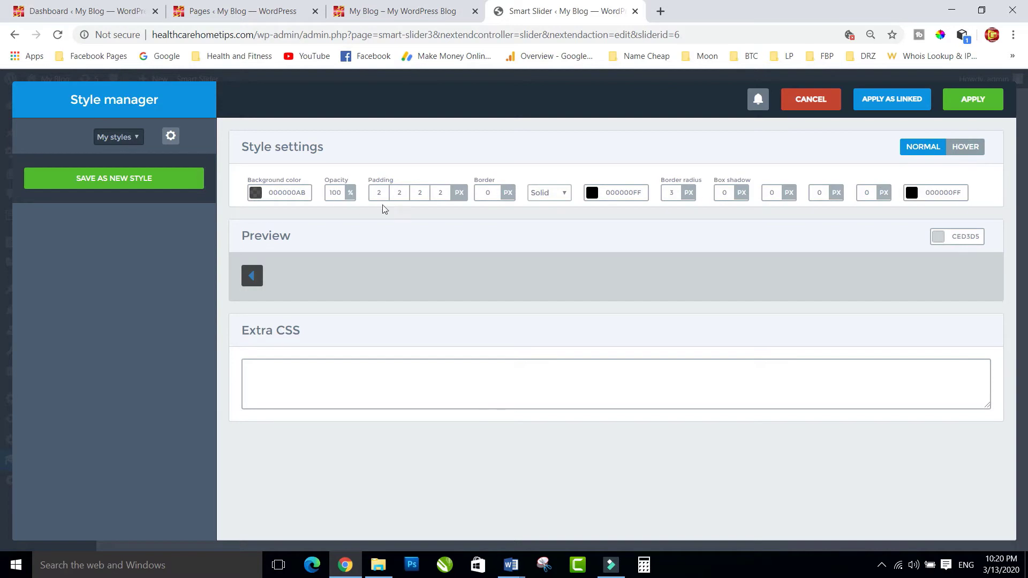
left_click(806, 103)
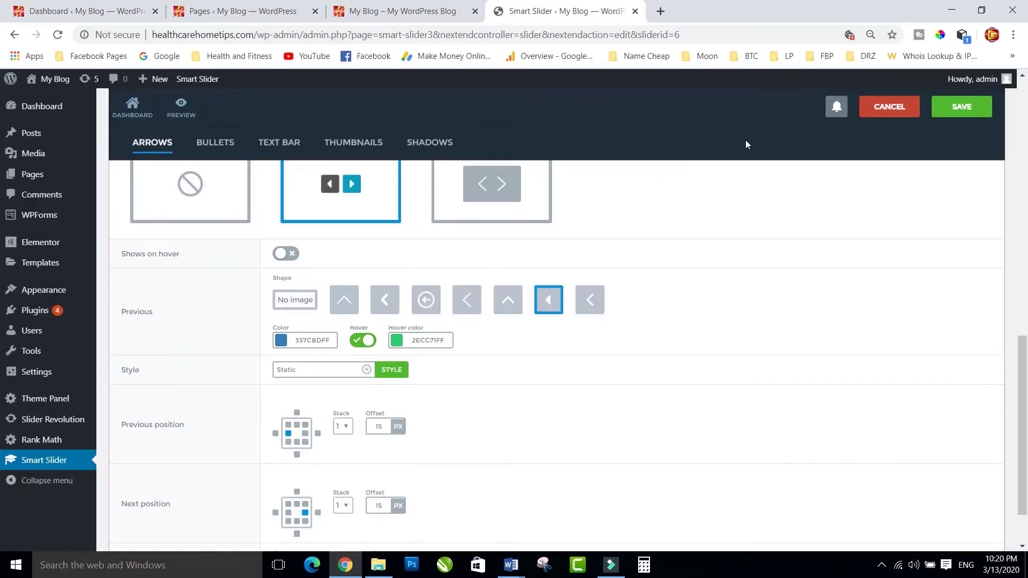
scroll(374, 399, "down", 1)
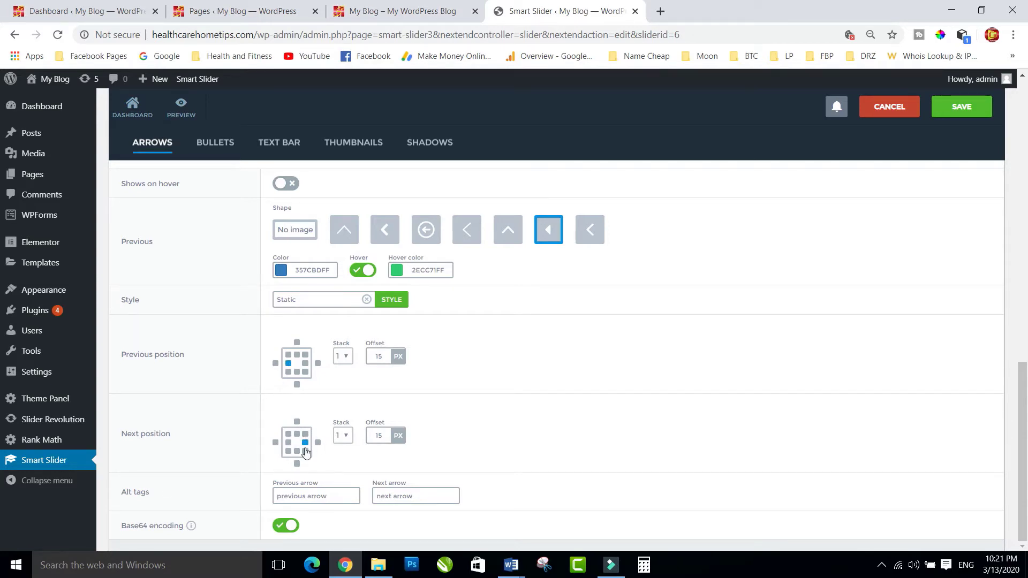
left_click(305, 355)
left_click(289, 355)
left_click(289, 362)
Save the slider with its new arrow settings.
scroll(565, 444, "up", 1)
scroll(563, 444, "up", 10)
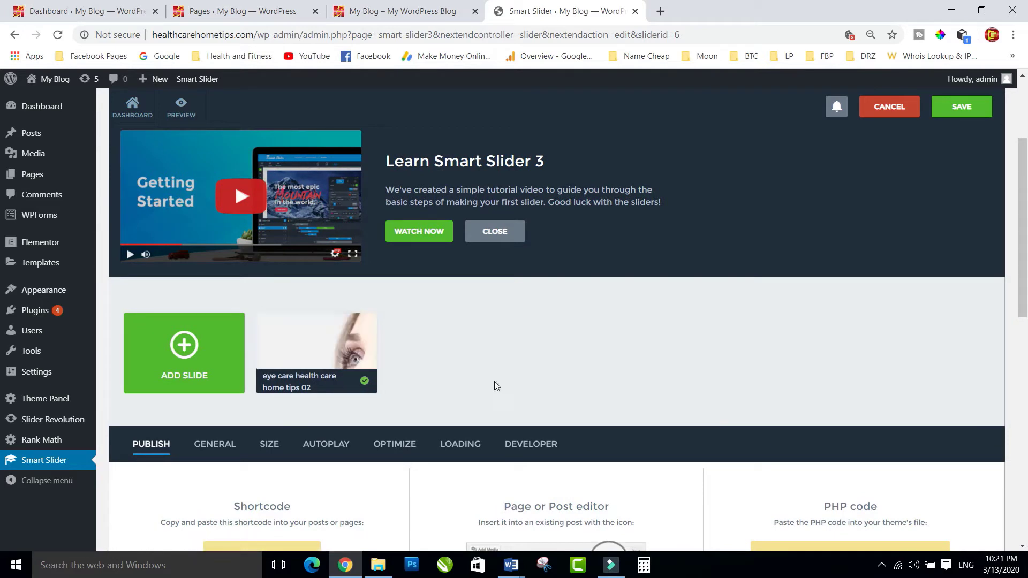
left_click(964, 109)
Open the slide "eye care health care home tips 02" for editing and look over its canvas and controls.
mouse_move(316, 366)
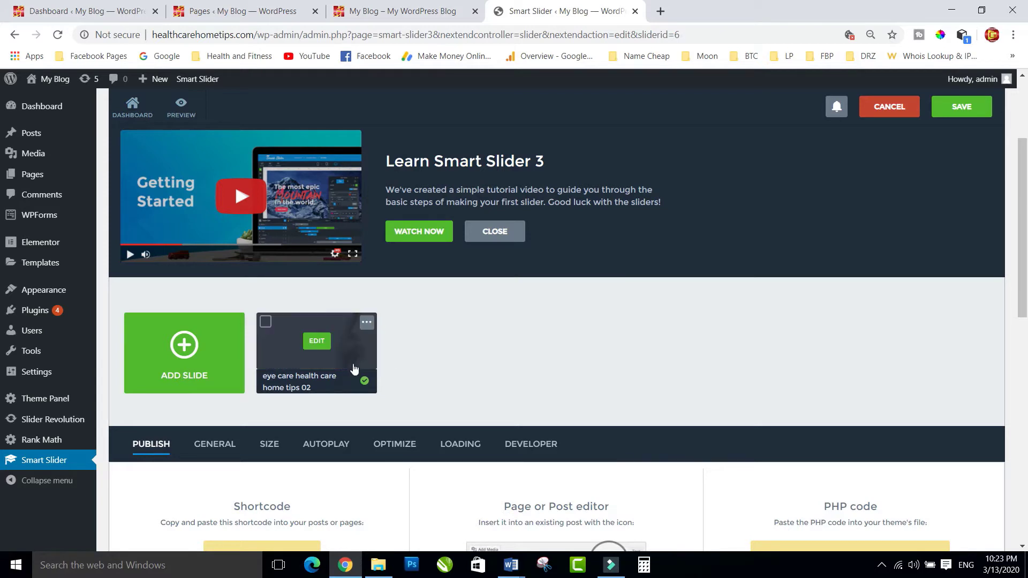
left_click(311, 344)
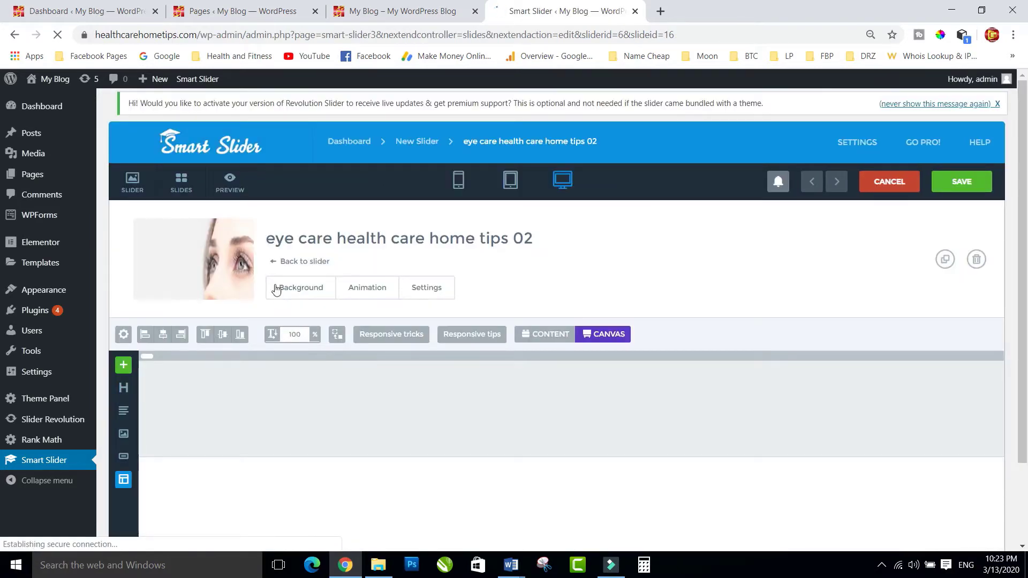
scroll(504, 462, "down", 4)
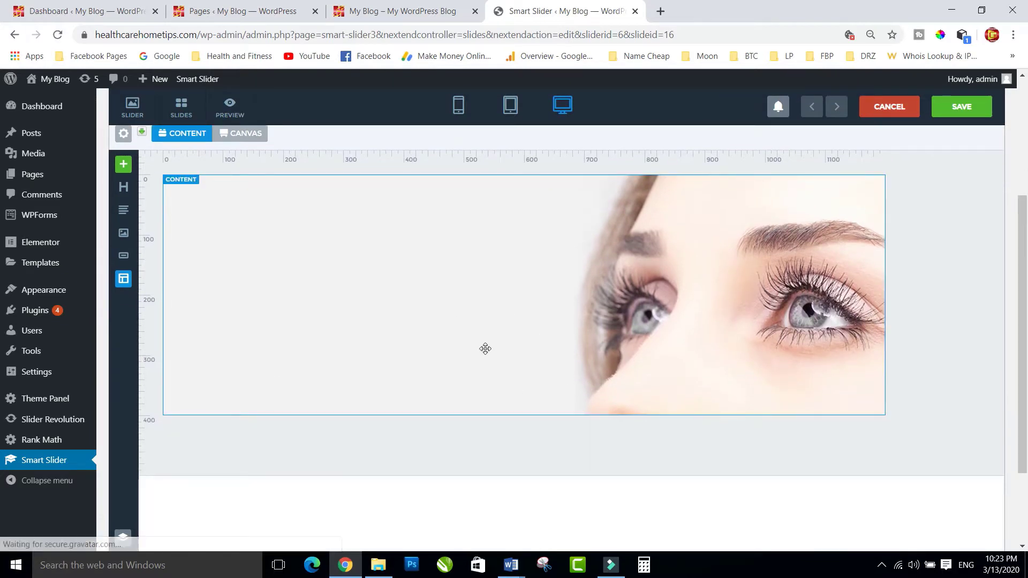
scroll(452, 387, "up", 3)
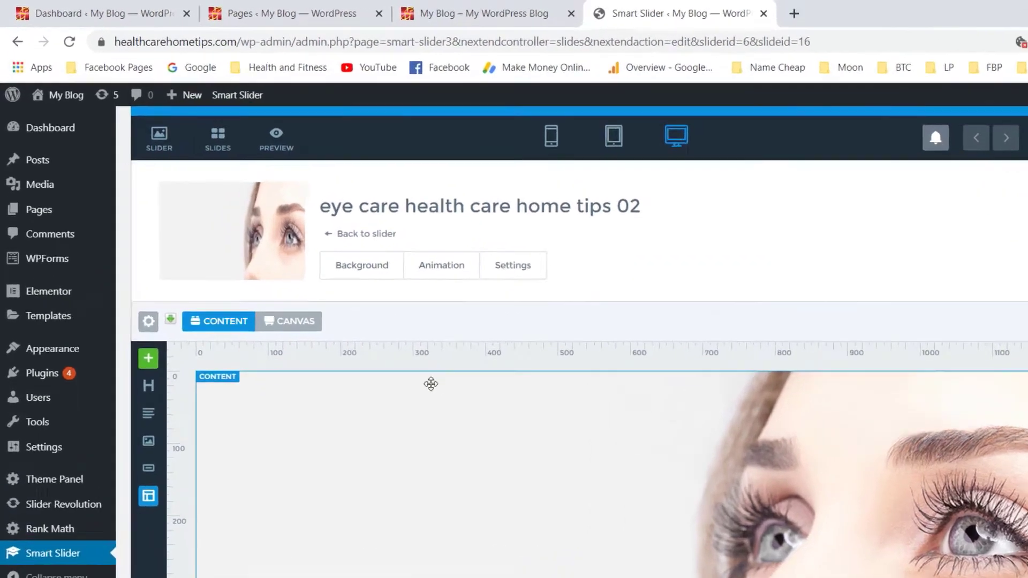
scroll(357, 317, "down", 3)
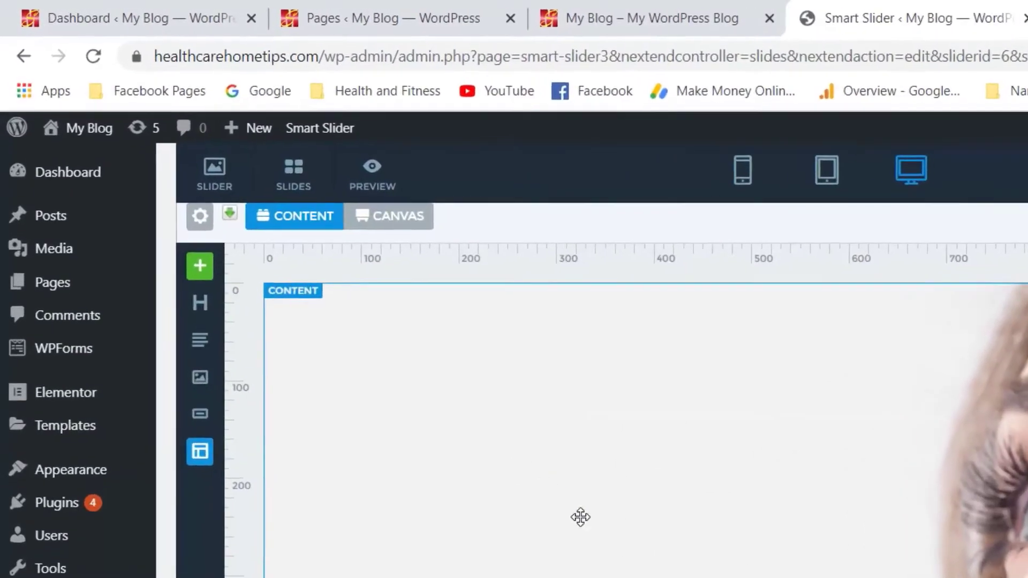
scroll(357, 318, "up", 3)
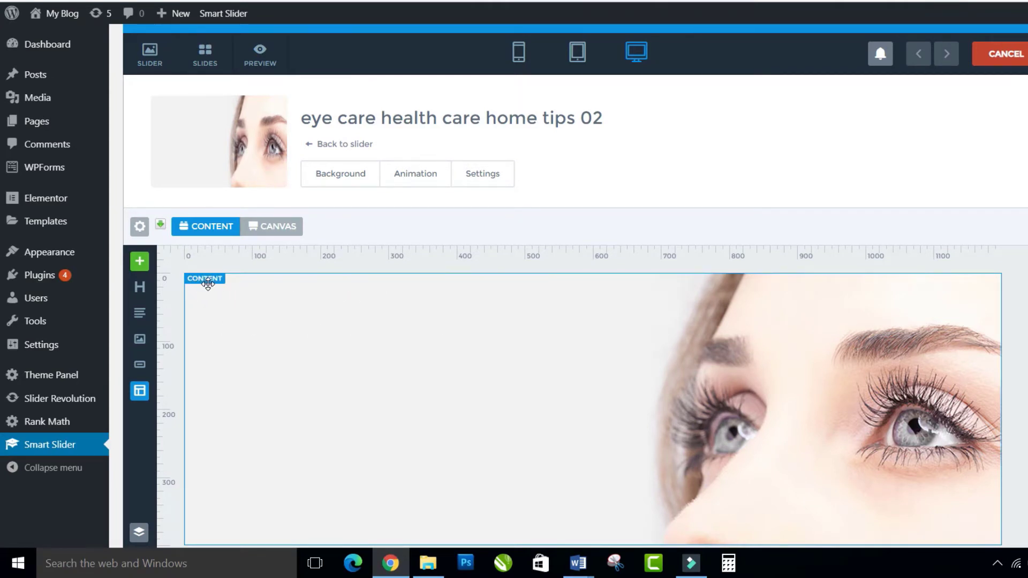
scroll(220, 295, "down", 3)
scroll(221, 294, "up", 1)
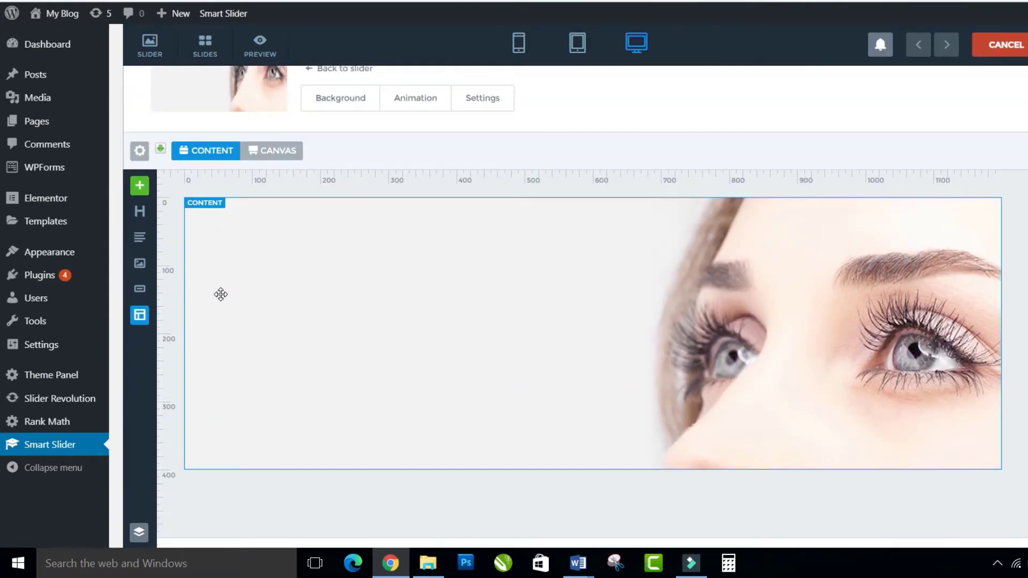
Select the slide's content area and narrow it to a max width of 800.
left_click(221, 295)
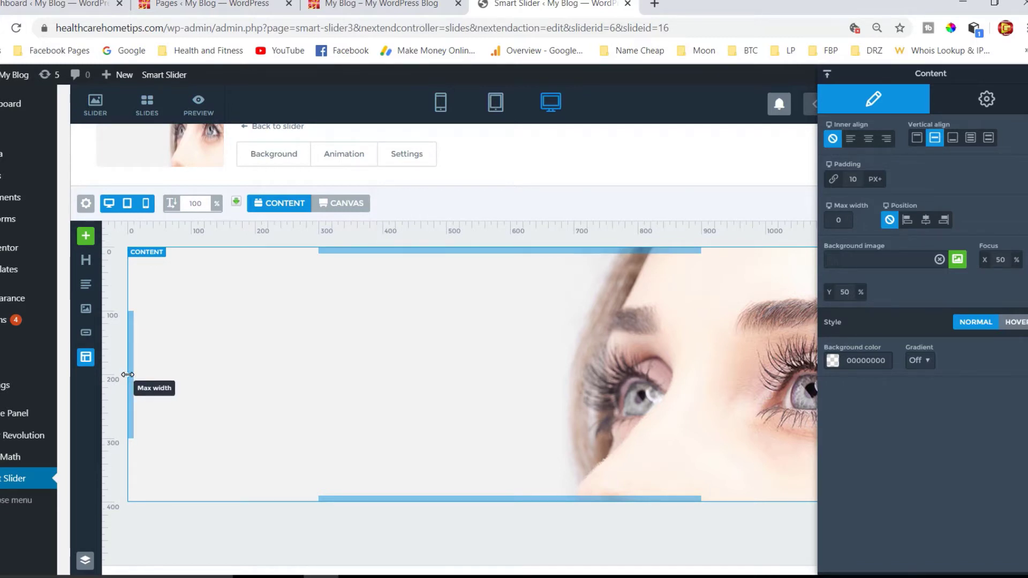
left_click_drag(128, 374, 256, 374)
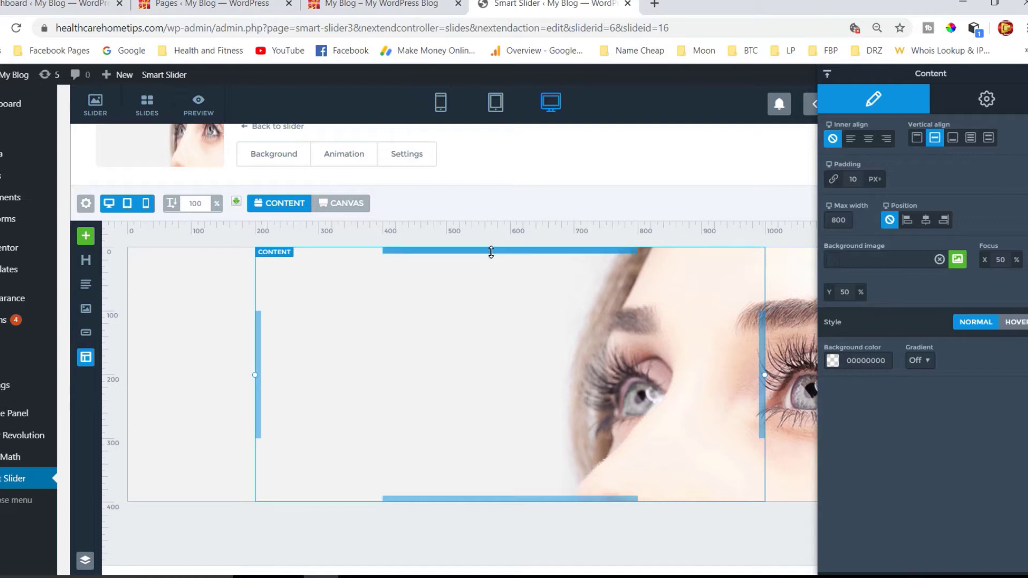
mouse_move(492, 251)
left_mouse_down()
mouse_move(491, 286)
mouse_move(496, 253)
left_mouse_up()
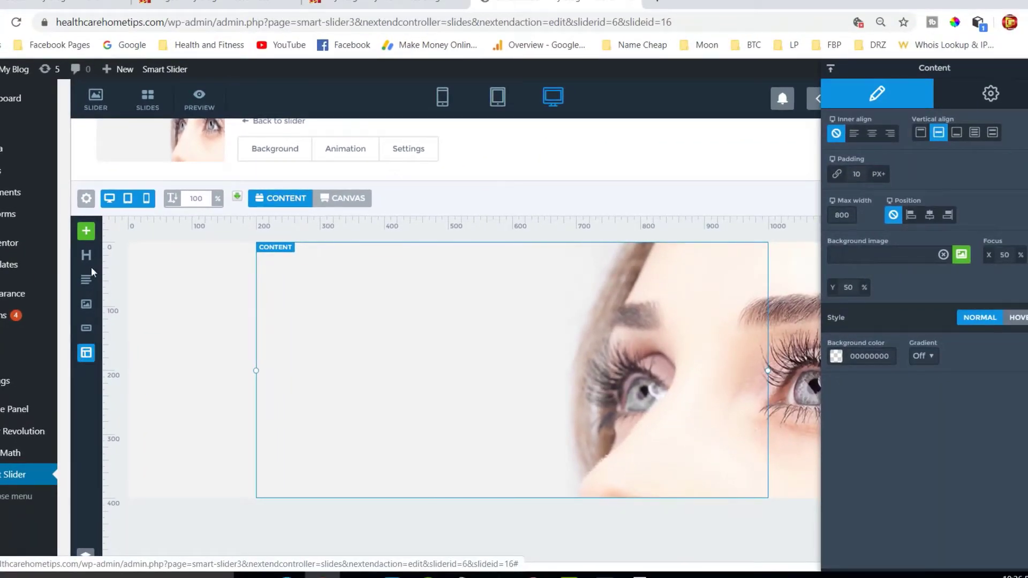
Add an image layer to the slide and assign the Health Care Home Tips logo 11.png from the media library.
left_click(86, 305)
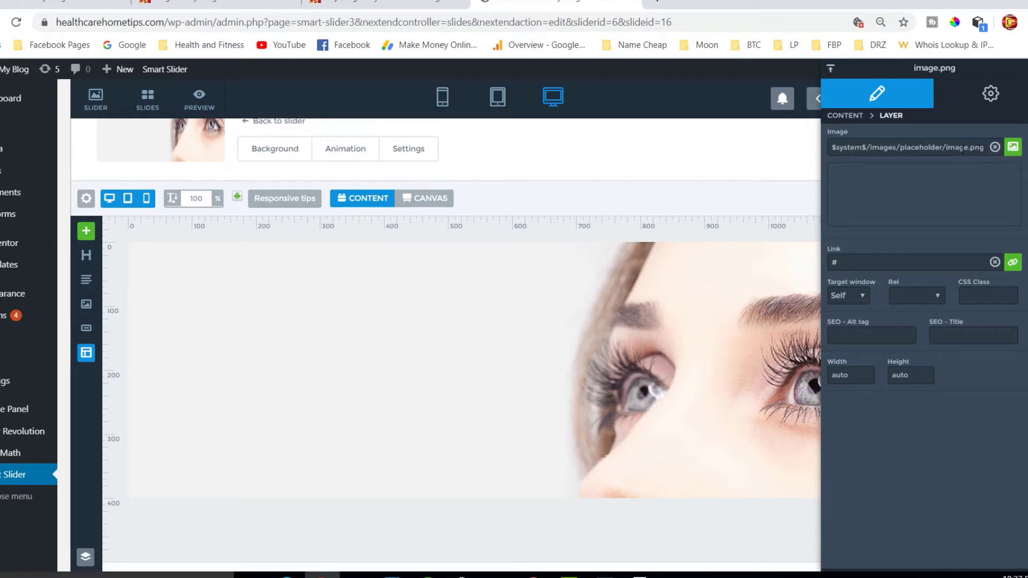
left_click(994, 148)
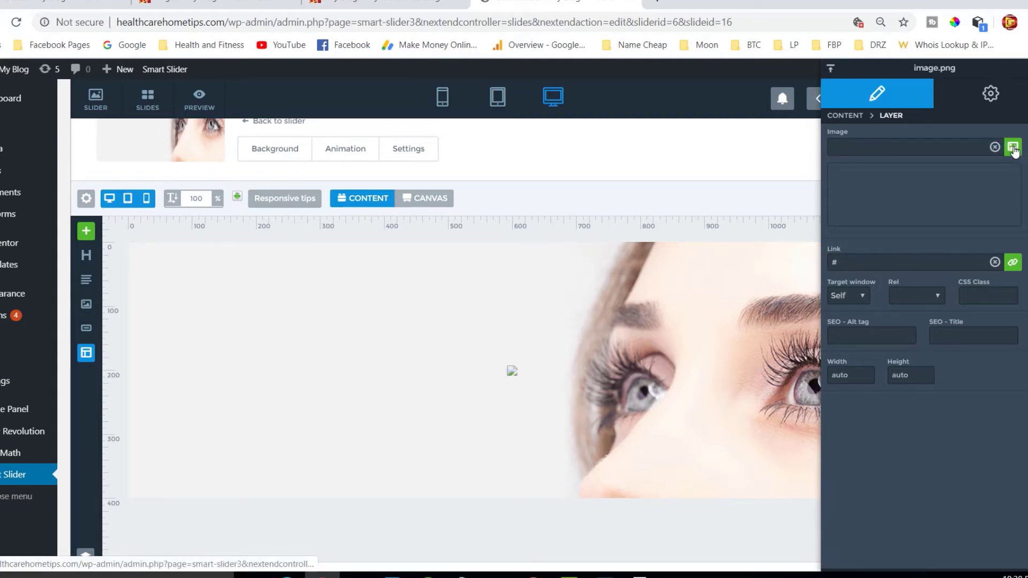
left_click(1013, 148)
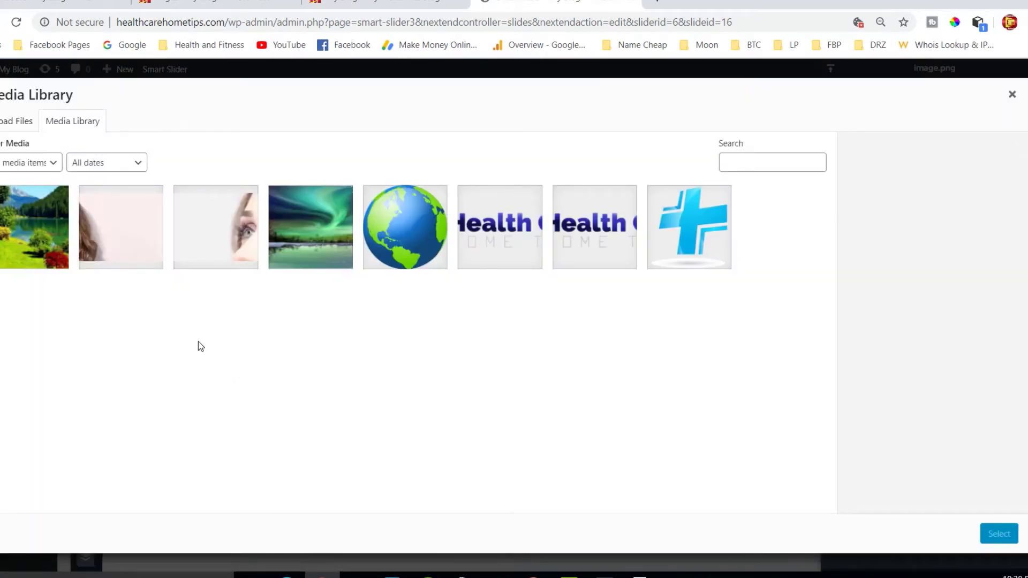
left_click(587, 229)
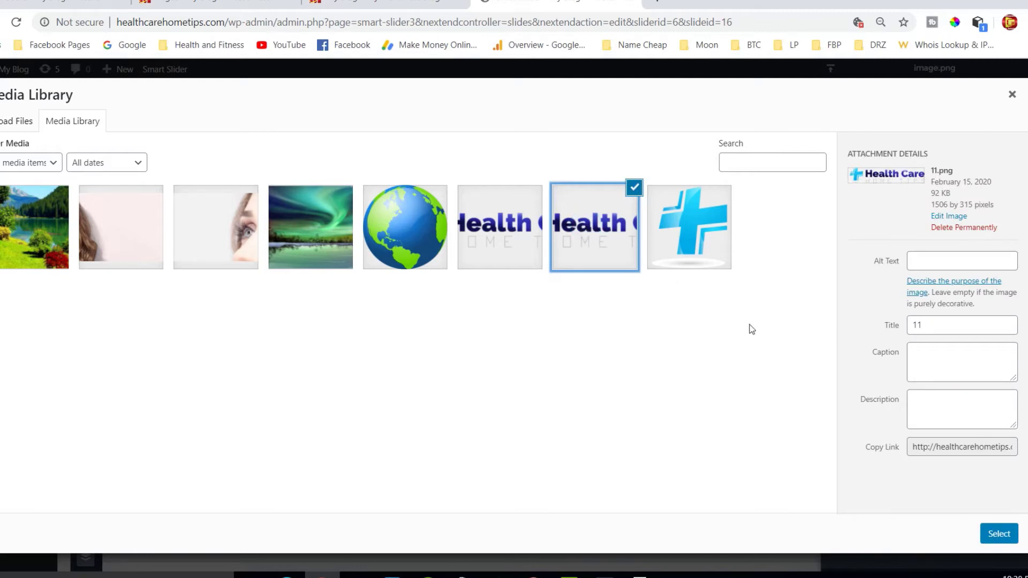
left_click(997, 535)
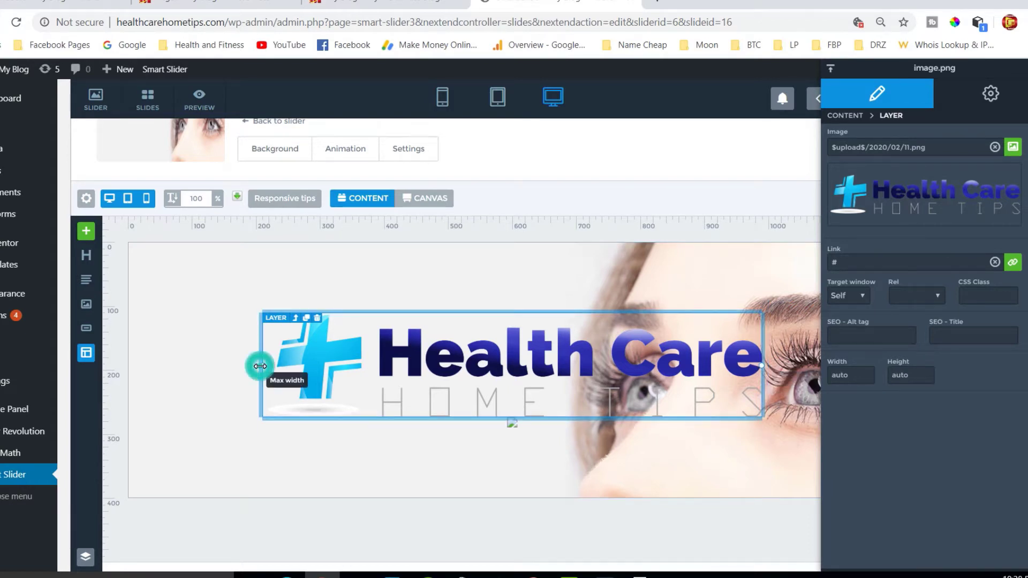
Narrow the logo layer to less than half the content width and delete the empty image layer beneath it.
left_click_drag(260, 366, 400, 366)
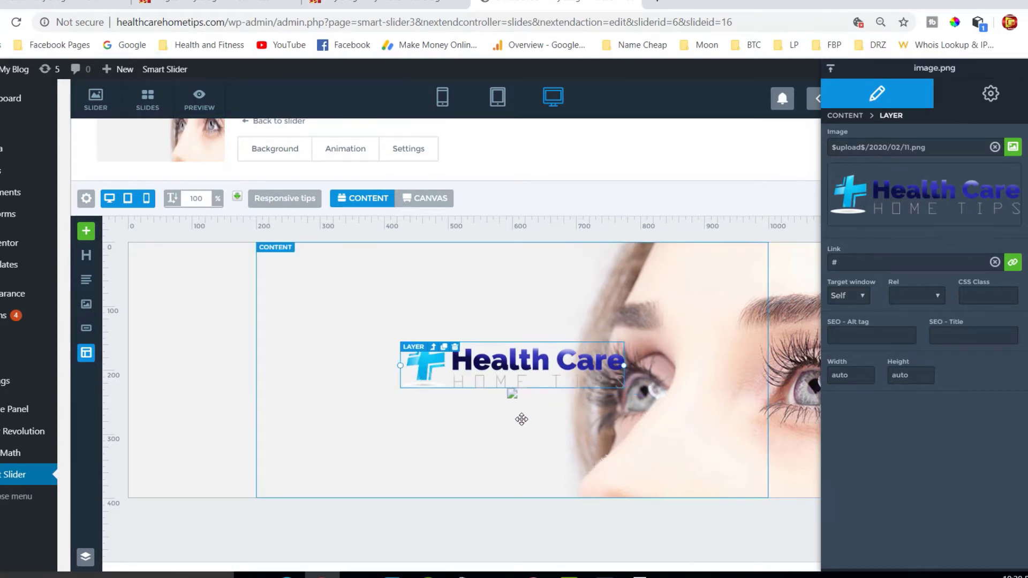
left_click(512, 395)
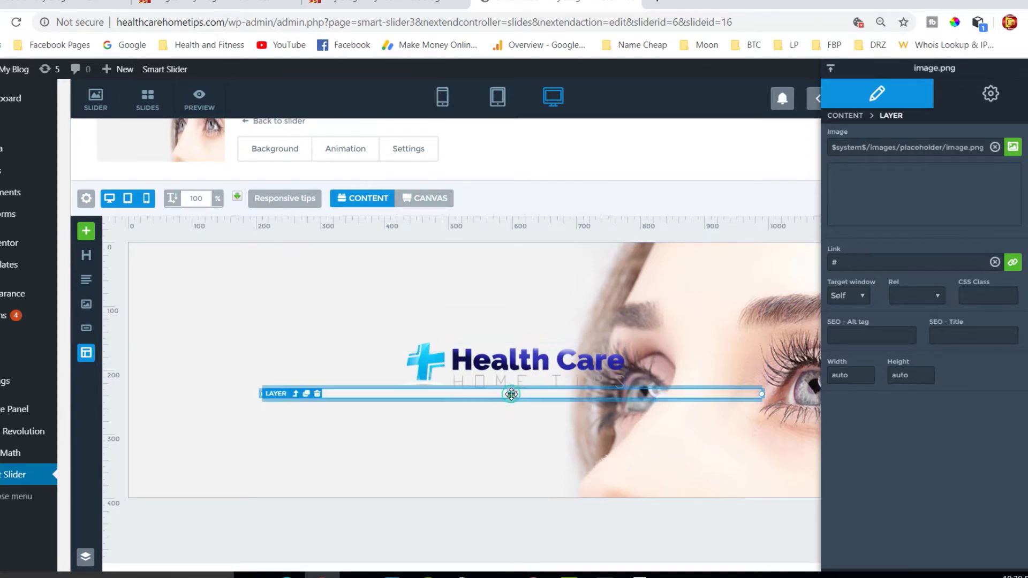
key("Delete")
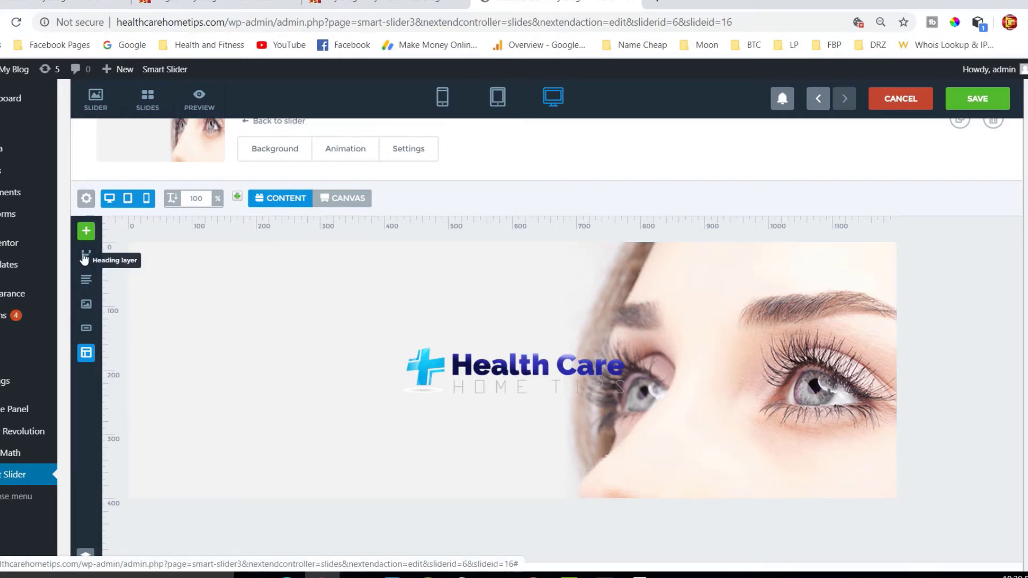
Add a heading layer beneath the logo with the text "EYE CARE HOME TIPS".
left_click_drag(84, 259, 530, 407)
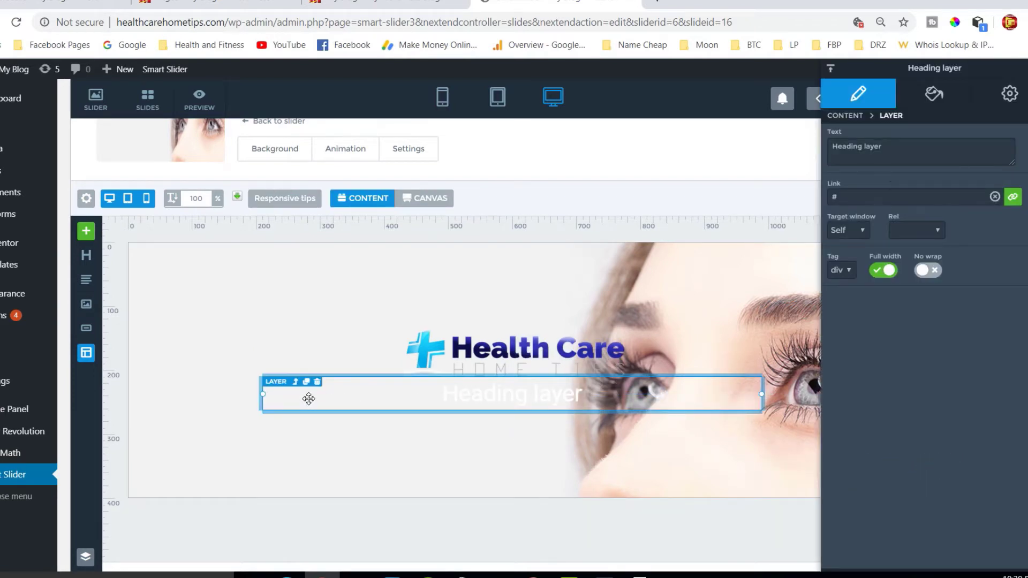
triple_click(892, 145)
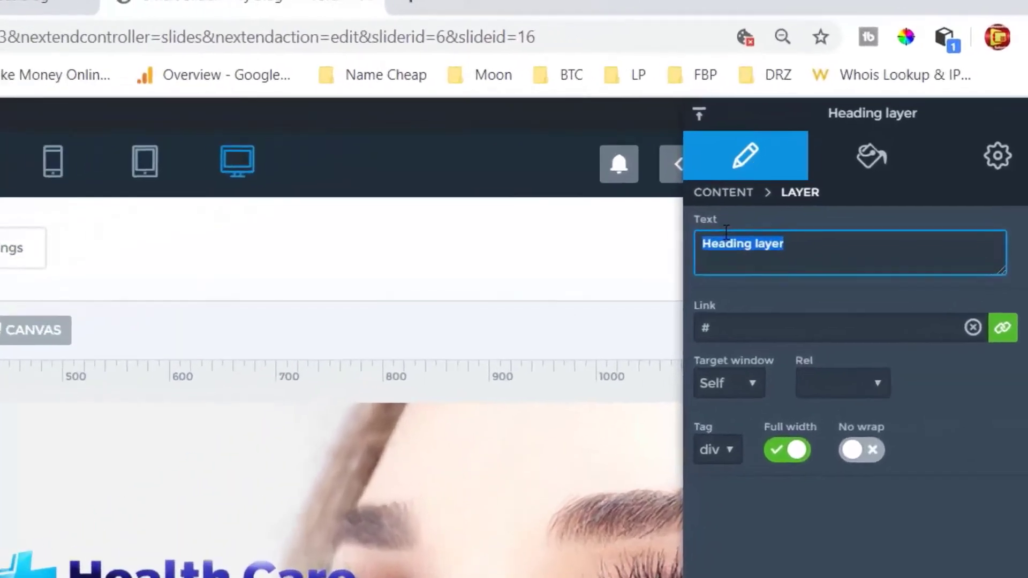
type("EYE")
type(" CARE")
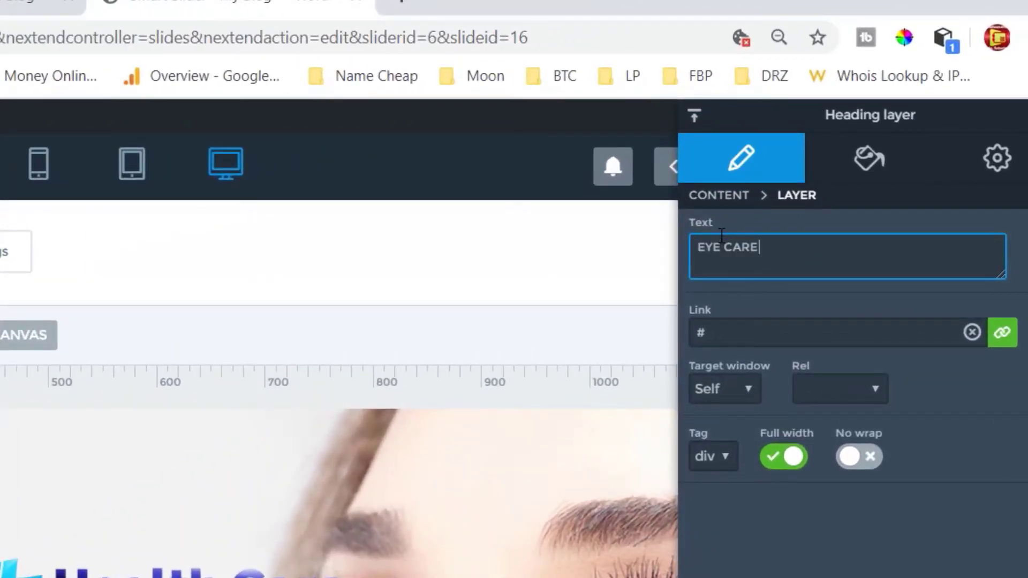
type(" HOME TIPS")
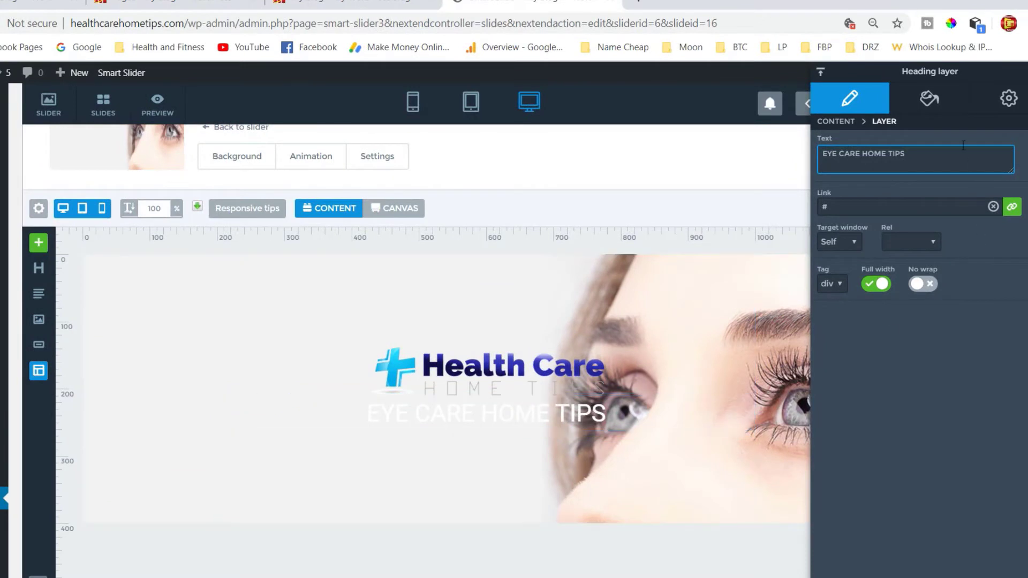
Style the heading text with the orange color F0552BFF and a font size of 48 px.
left_click(930, 104)
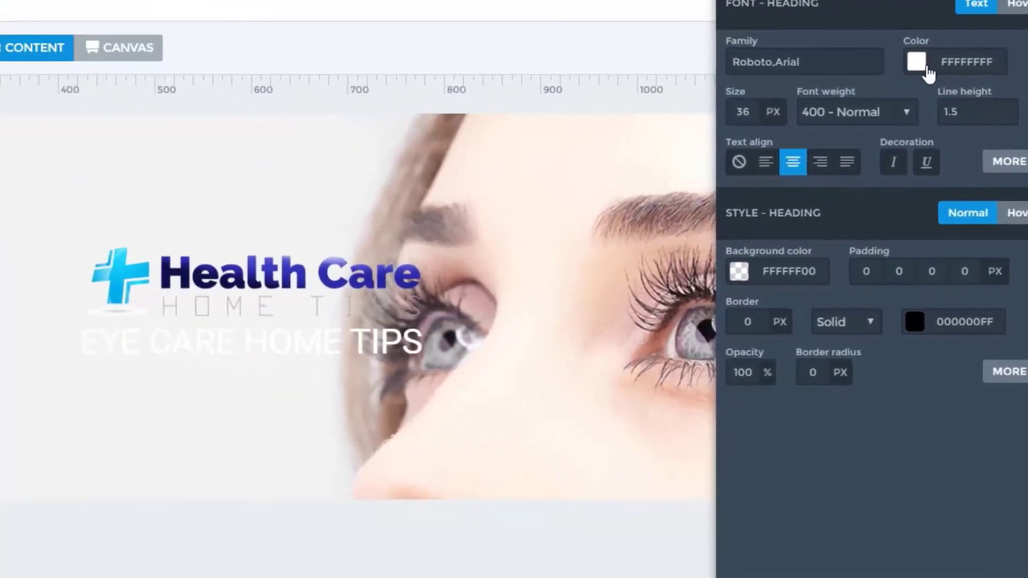
left_click(951, 218)
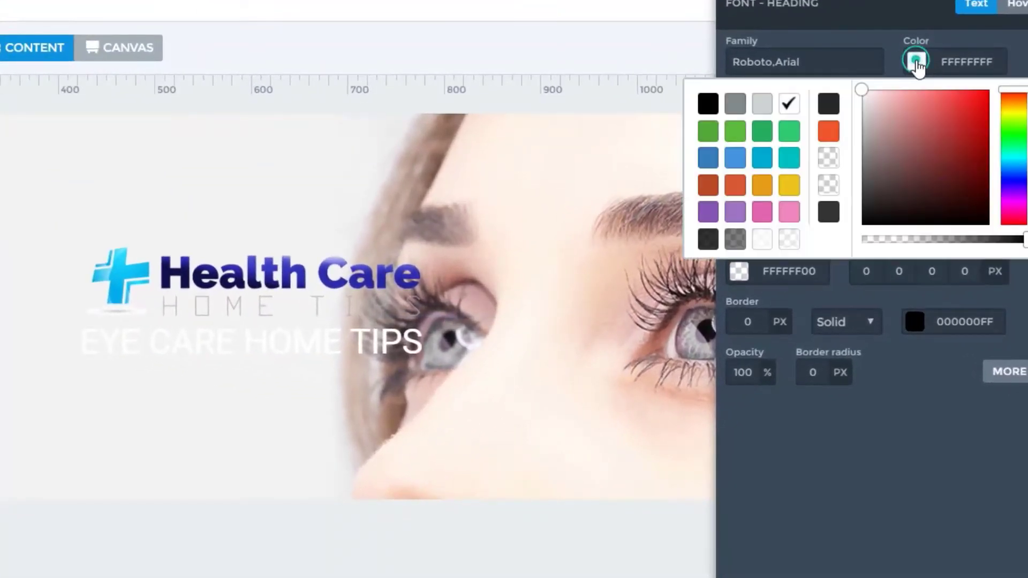
left_click(827, 132)
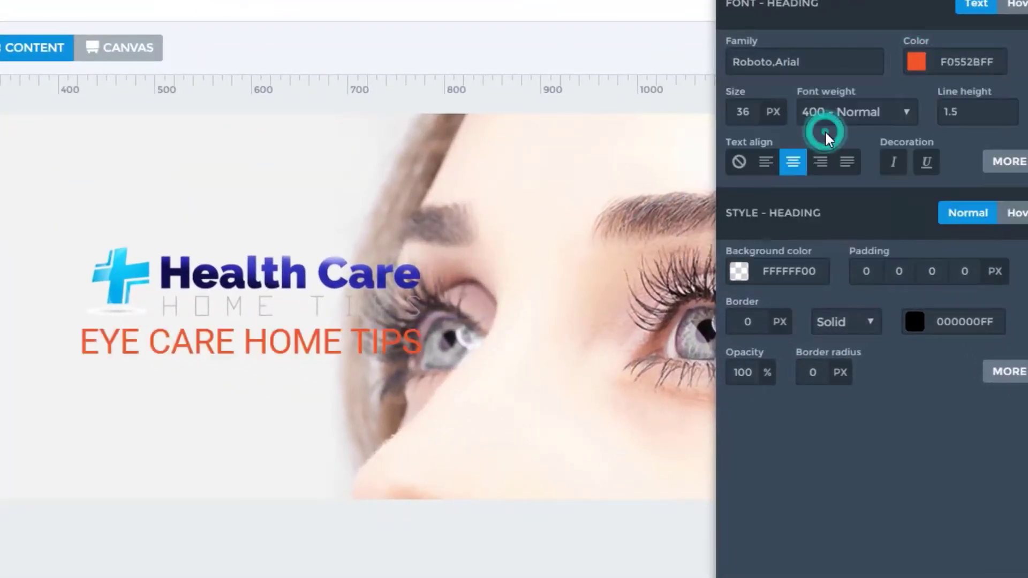
left_click(750, 113)
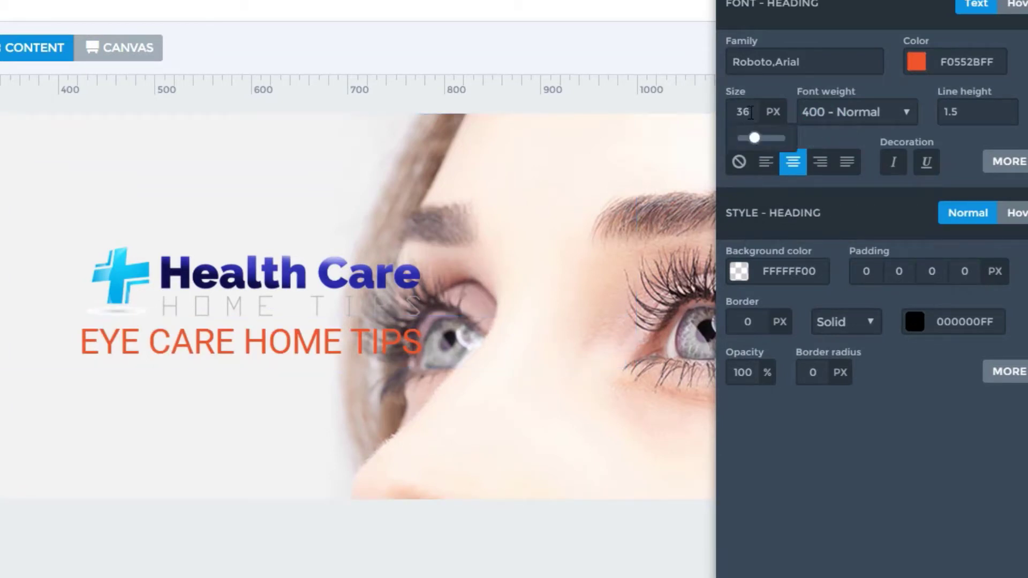
double_click(751, 113)
type("48")
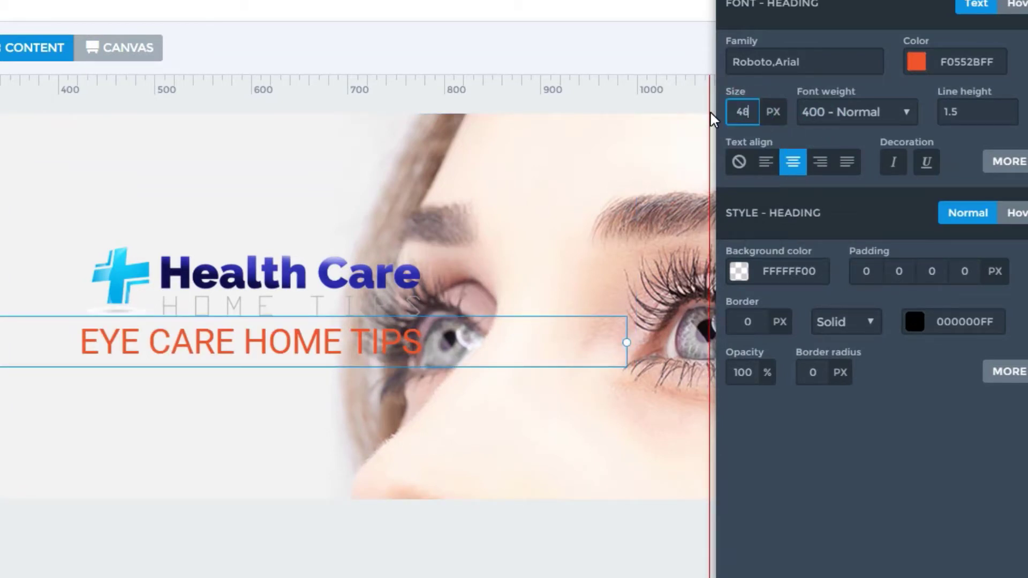
key("Return")
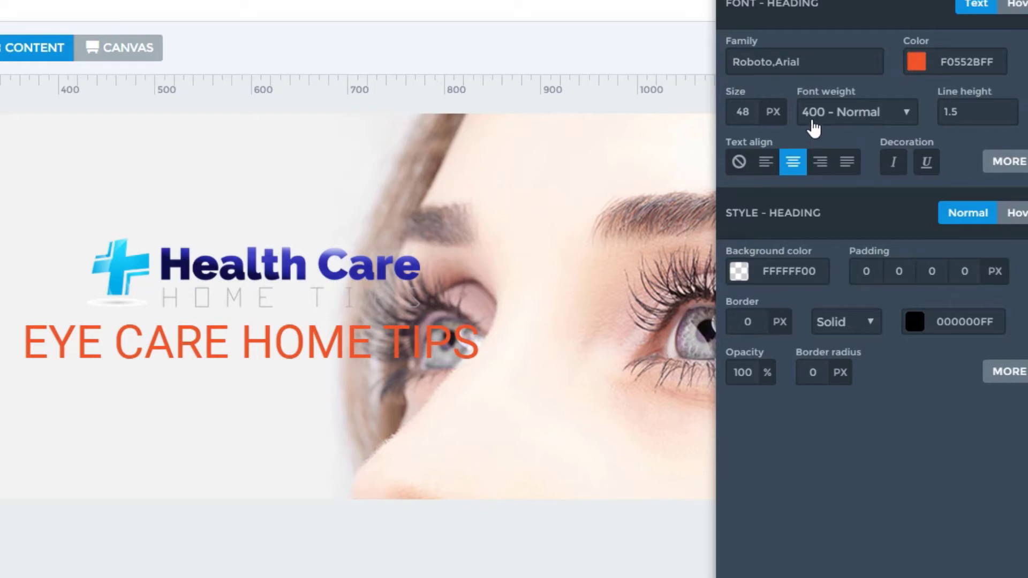
Set the heading's font weight to 800 - Extra bold and its font family to Raleway.
left_click(907, 112)
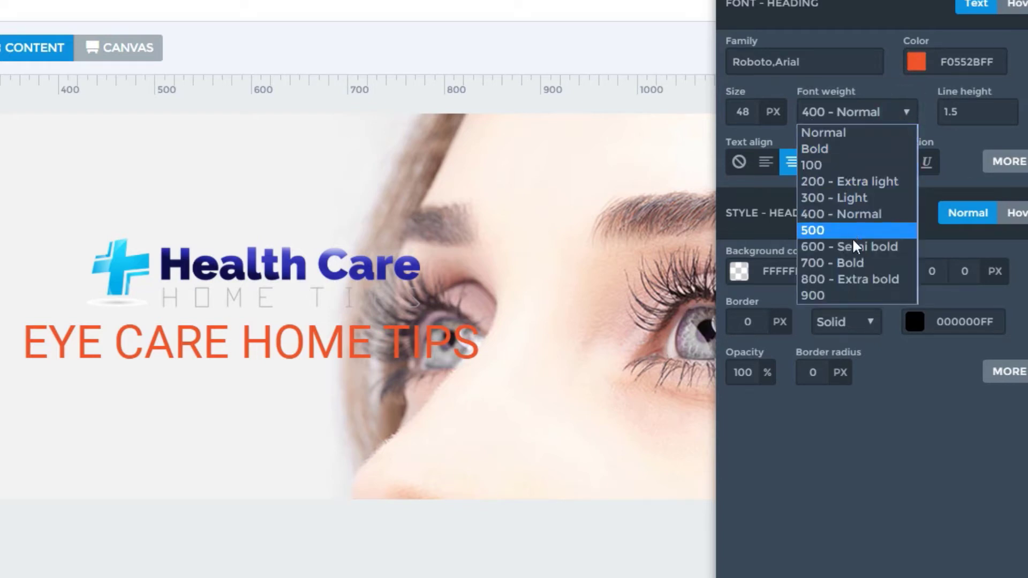
left_click(866, 278)
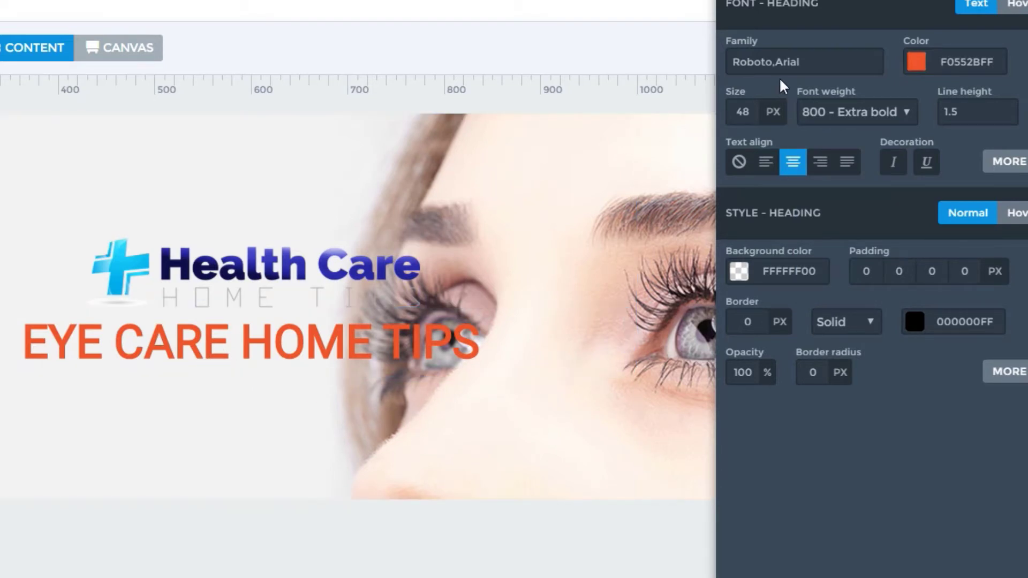
left_click(814, 56)
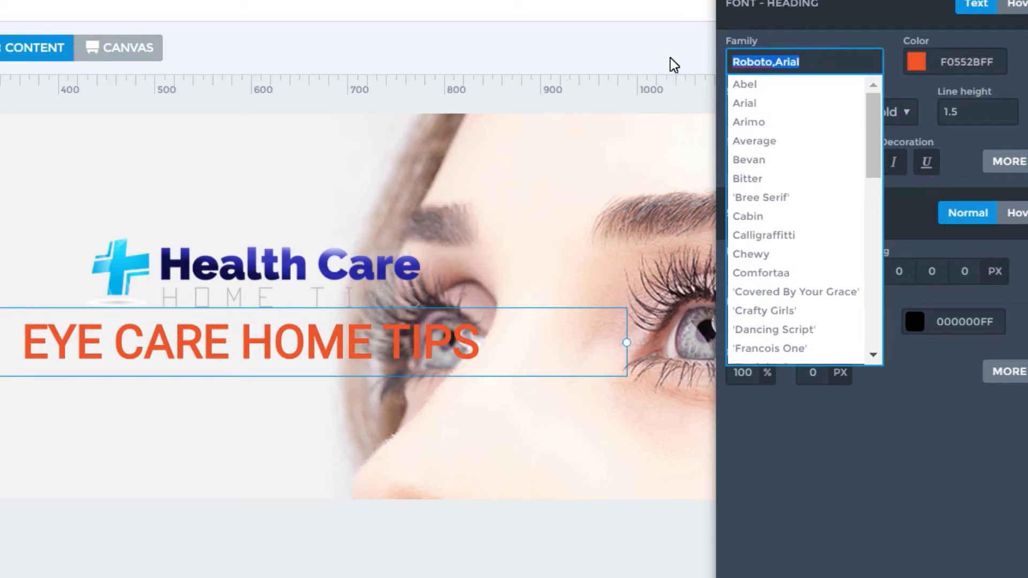
type("Raleway")
key("Return")
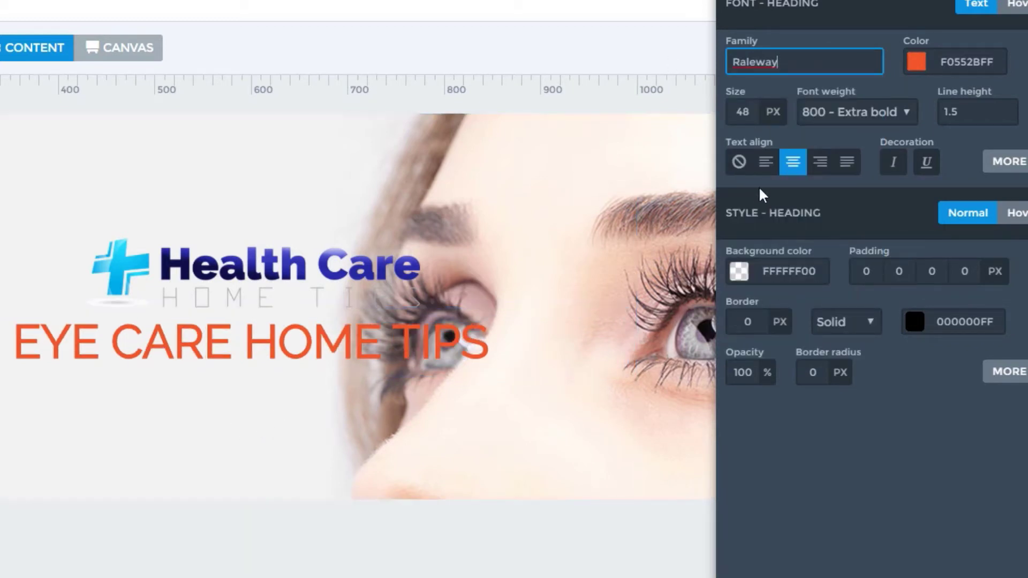
Try left, right and justified alignment on the heading text and return it to centered.
left_click(766, 165)
left_click(793, 163)
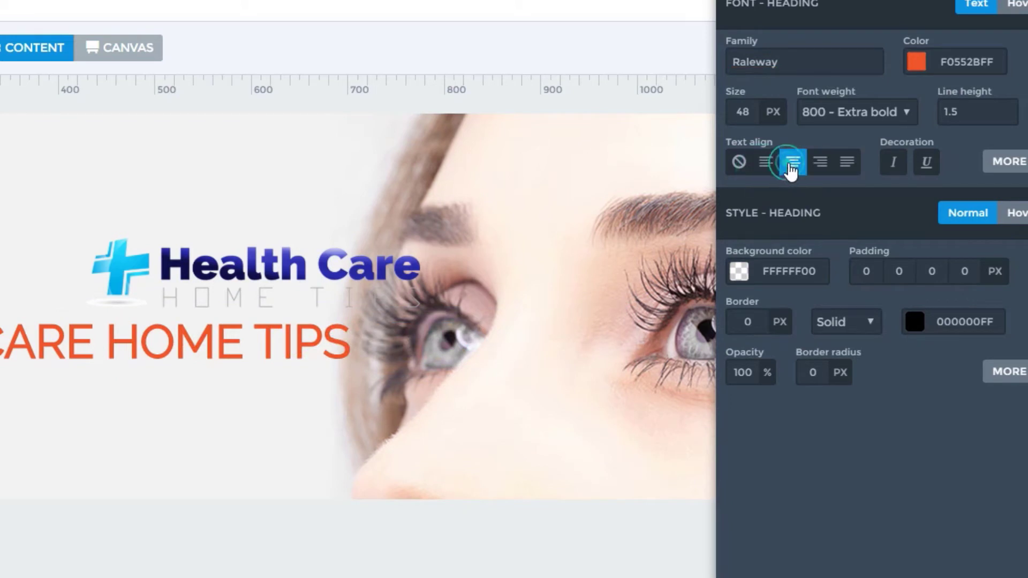
left_click(820, 163)
left_click(846, 164)
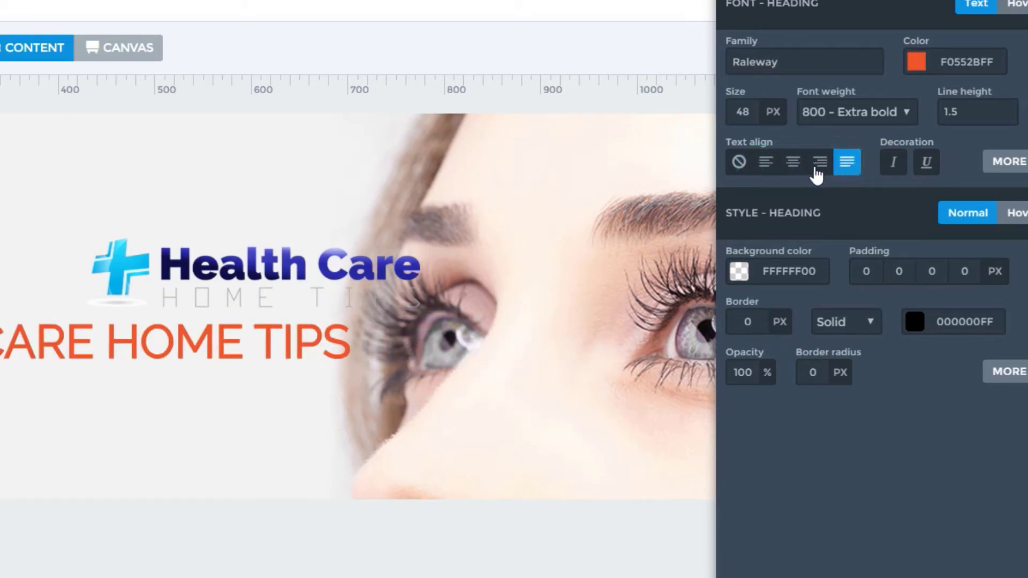
left_click(793, 162)
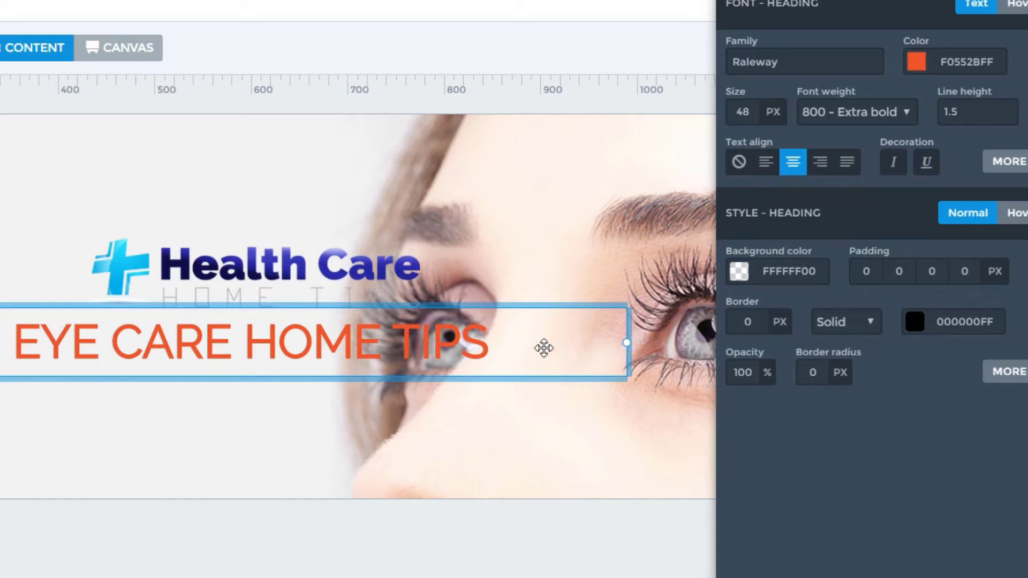
Try the teal background color 00C1C4FF on the heading and restore the transparent background FFFFFF00.
left_click(739, 273)
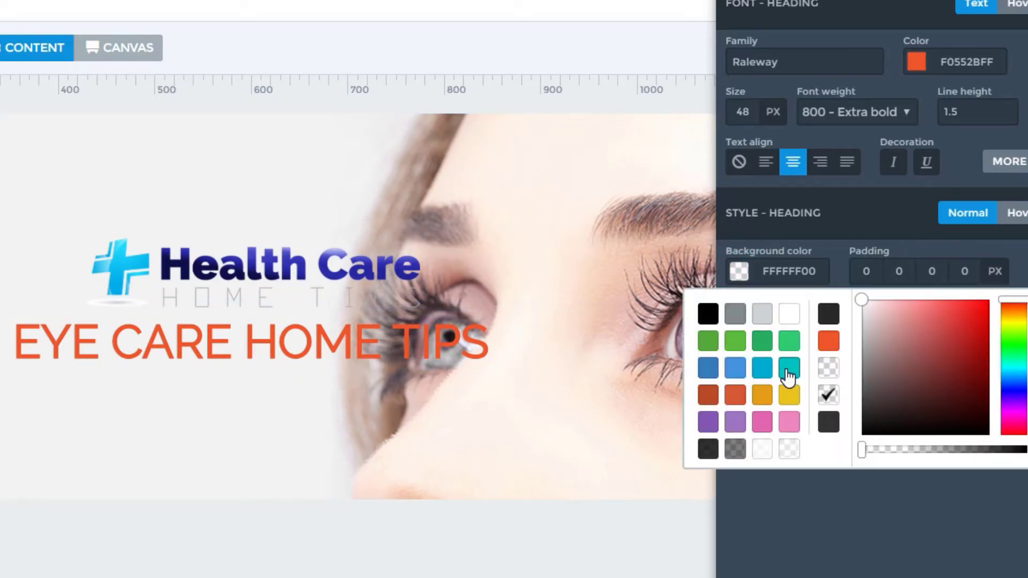
left_click(787, 370)
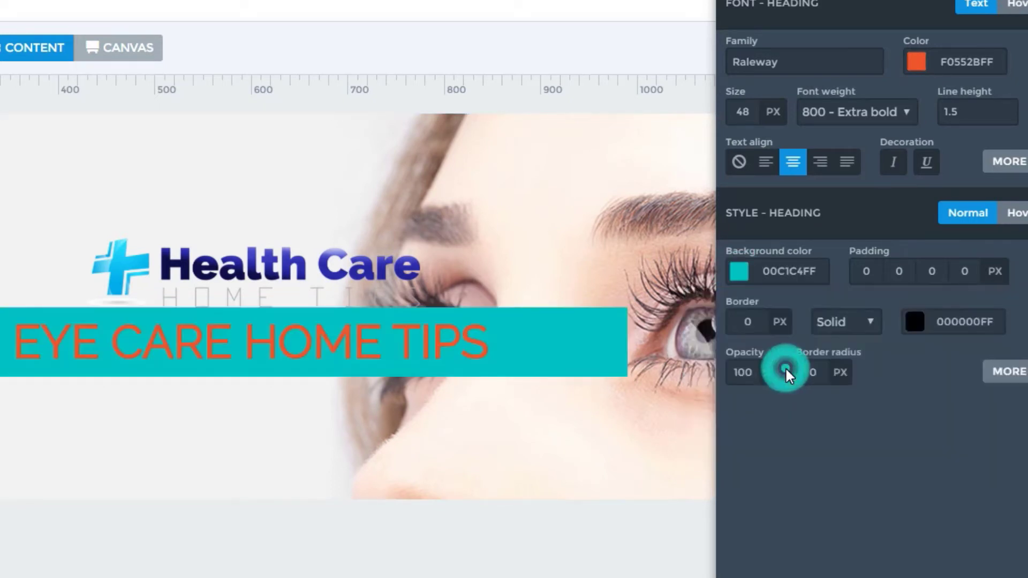
left_click(739, 275)
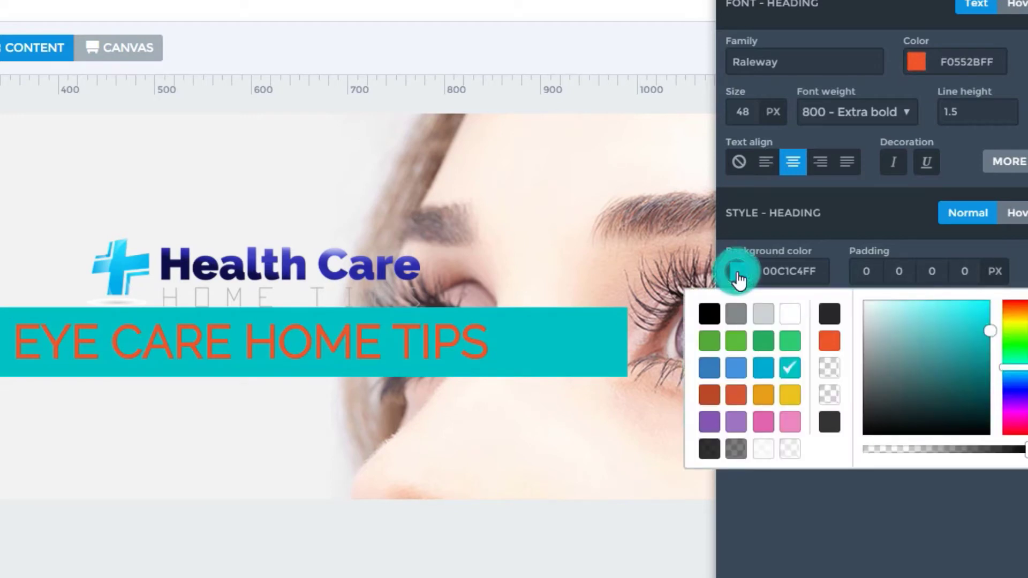
left_click(828, 395)
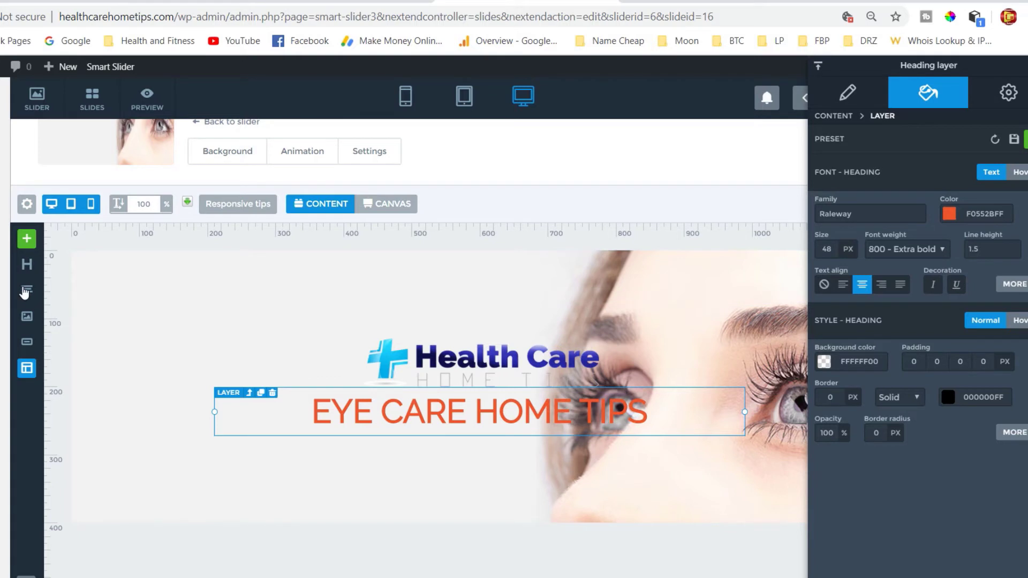
Place a text layer beneath the heading and switch to the Word document "Smart Slider 3".
left_click_drag(24, 292, 501, 440)
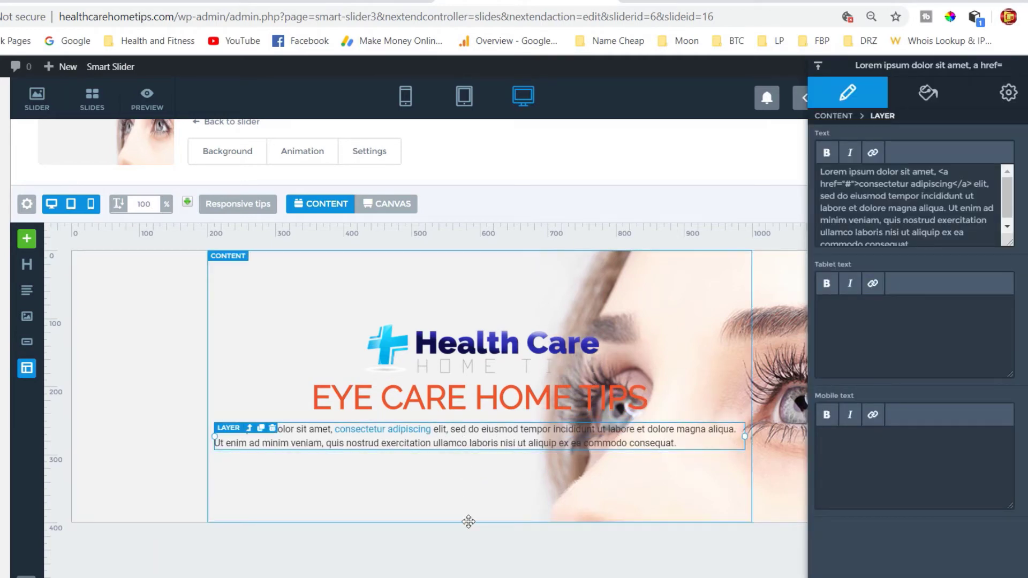
mouse_move(465, 577)
left_click(544, 559)
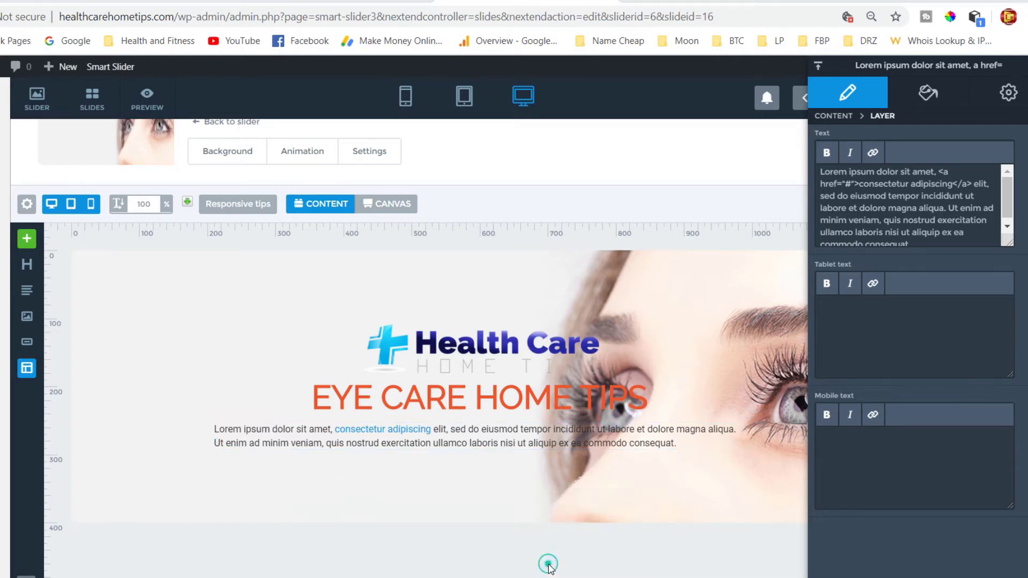
Copy the paragraph under "Eye Care" from the Word document and return to the slide editor with the new text layer selected.
scroll(292, 329, "up", 1)
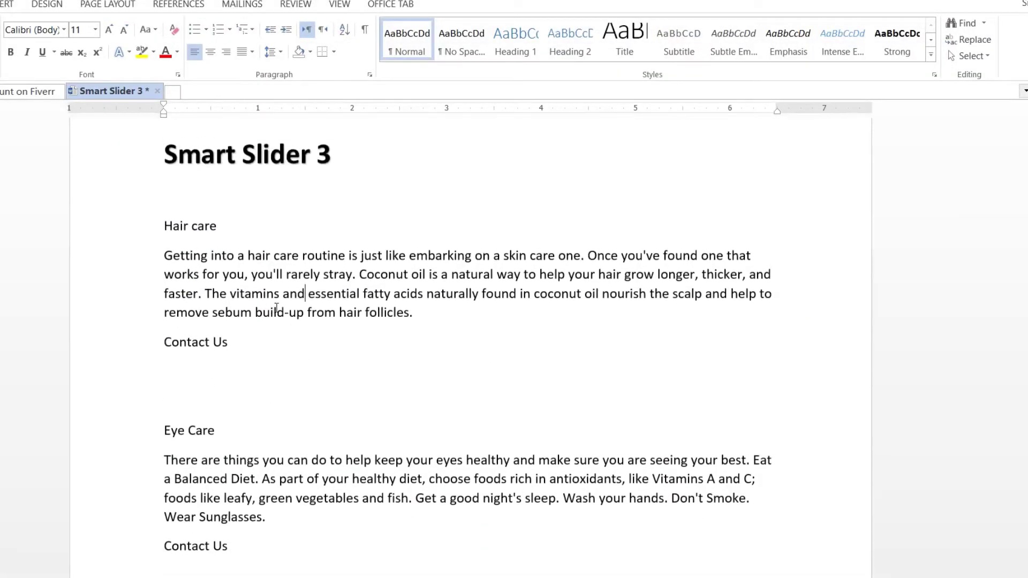
scroll(223, 329, "down", 1)
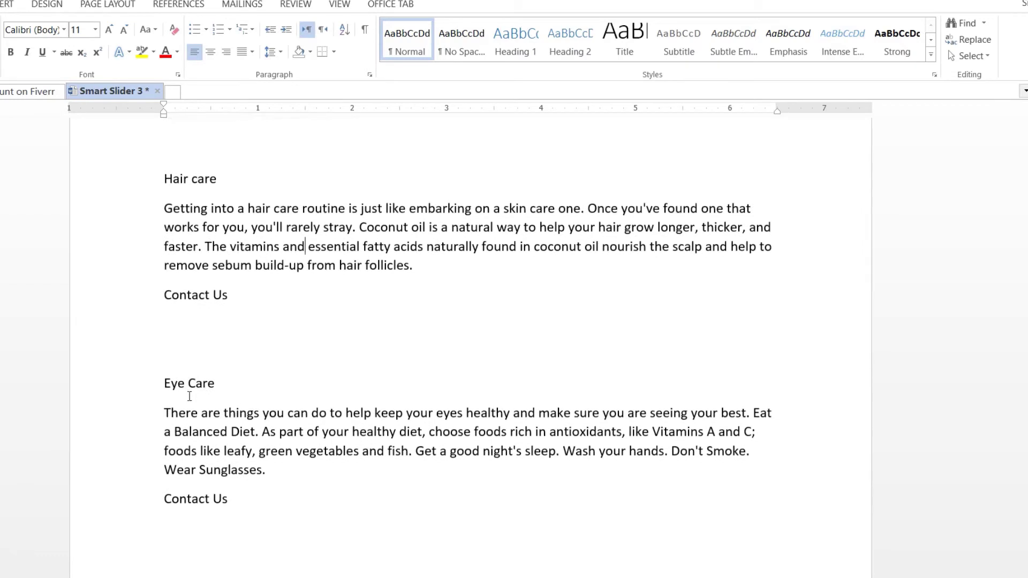
left_click_drag(163, 410, 269, 476)
key("ctrl+c")
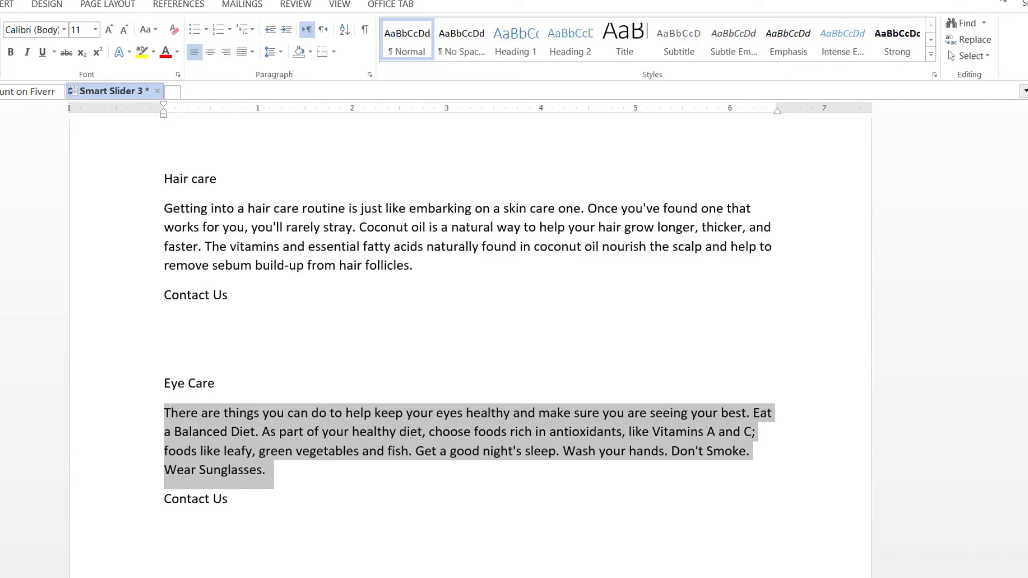
left_click(1001, 0)
left_click(470, 440)
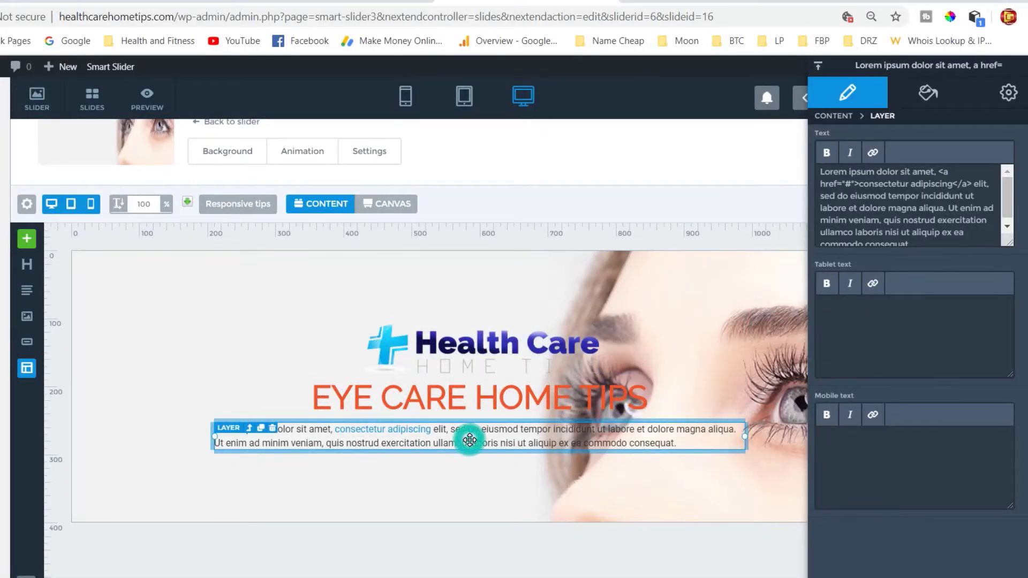
Replace the placeholder text in the layer beneath the heading with the copied eye care paragraph.
triple_click(915, 208)
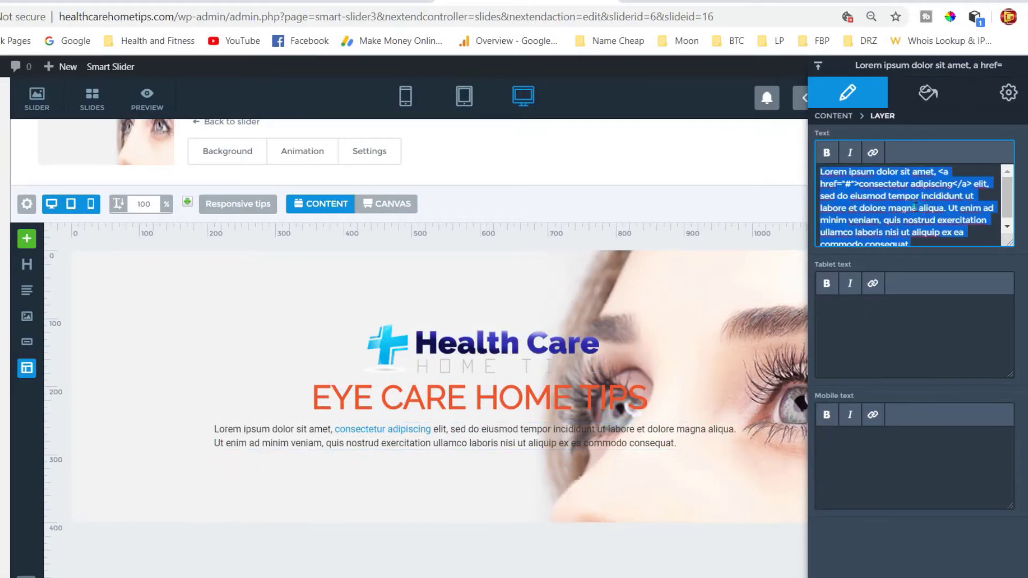
key("Delete")
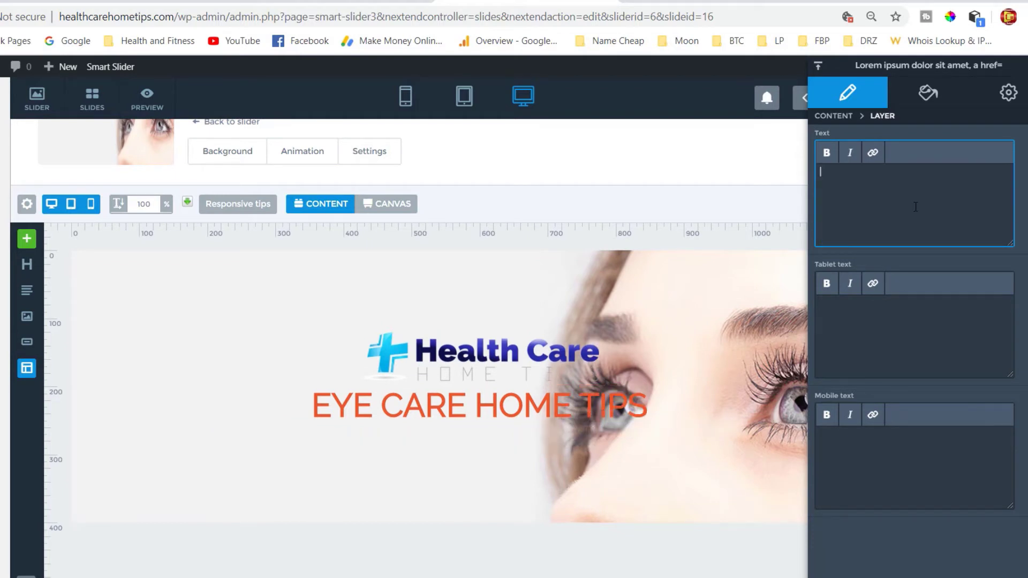
key("ctrl+v")
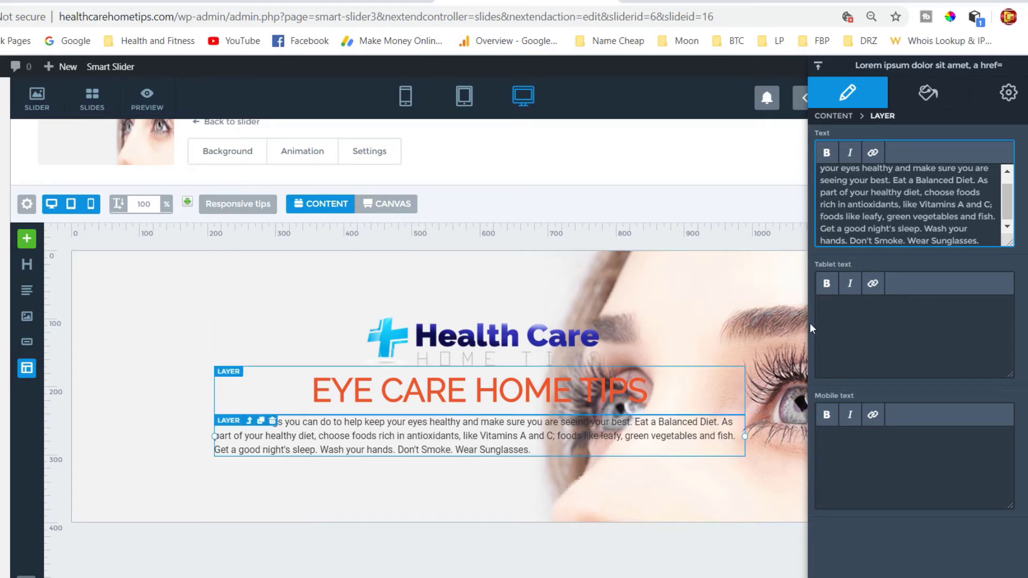
Set the eye care paragraph's font size to 16 px and its font family to Raleway.
left_click(926, 98)
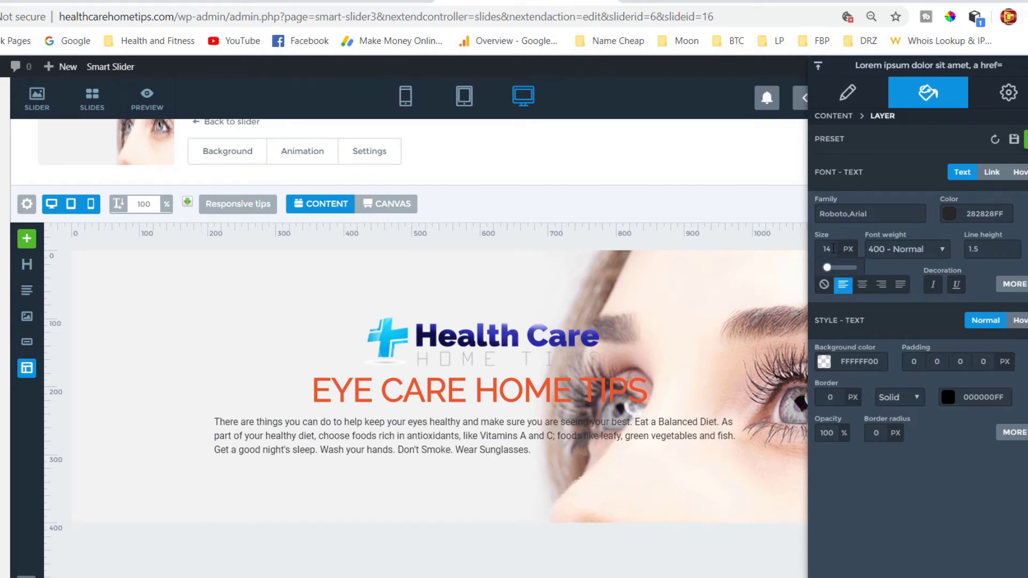
left_click_drag(833, 248, 823, 249)
type("16")
key("Return")
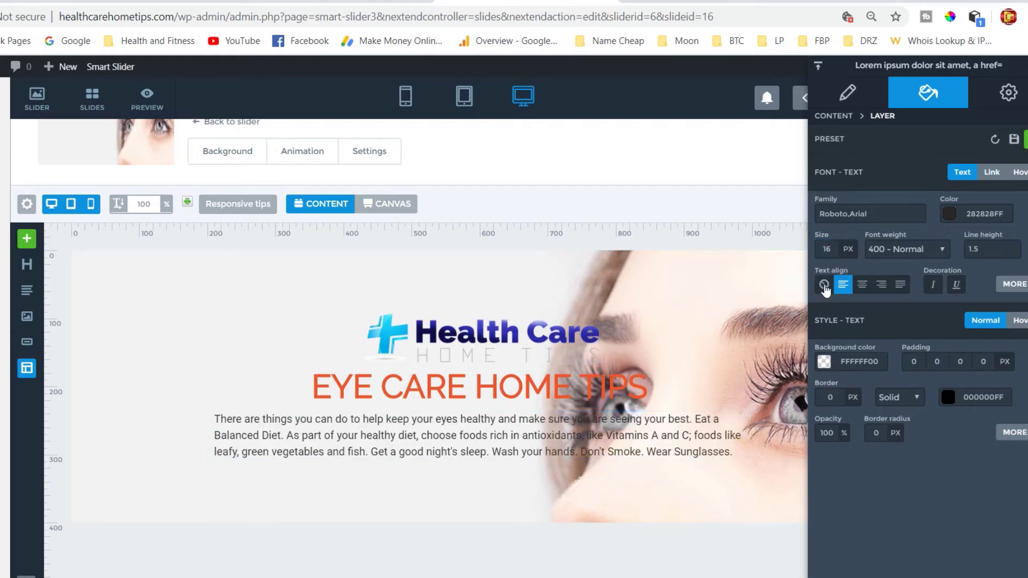
left_click(880, 210)
left_click_drag(917, 250, 915, 352)
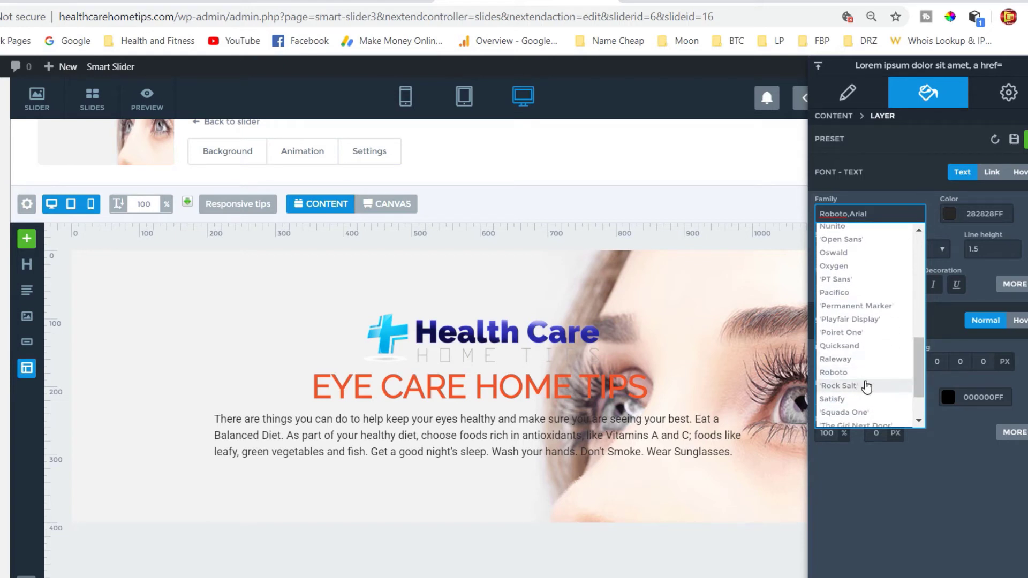
left_click(856, 360)
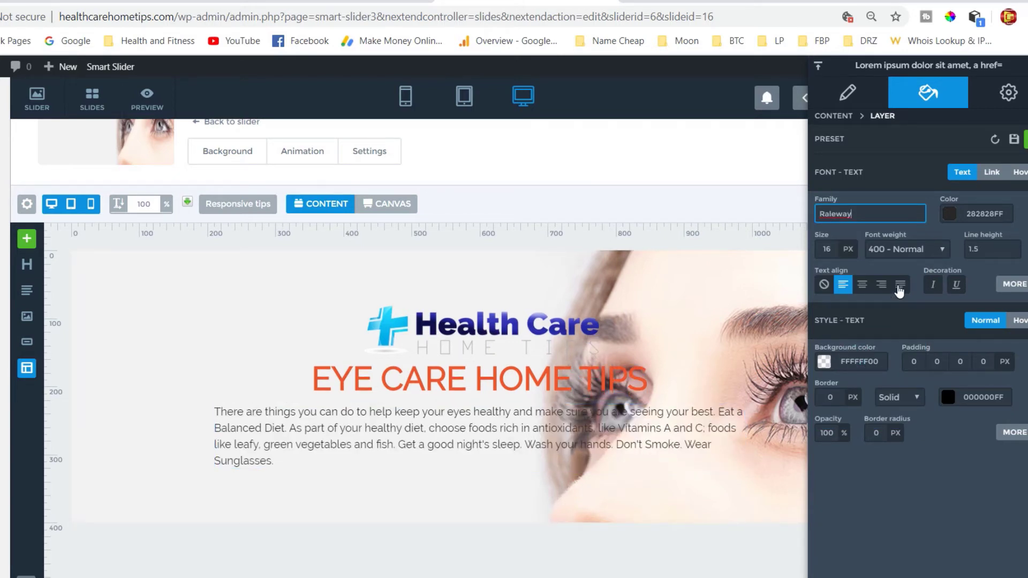
Try centered, right and justified alignment on the paragraph and settle on centered.
left_click(863, 287)
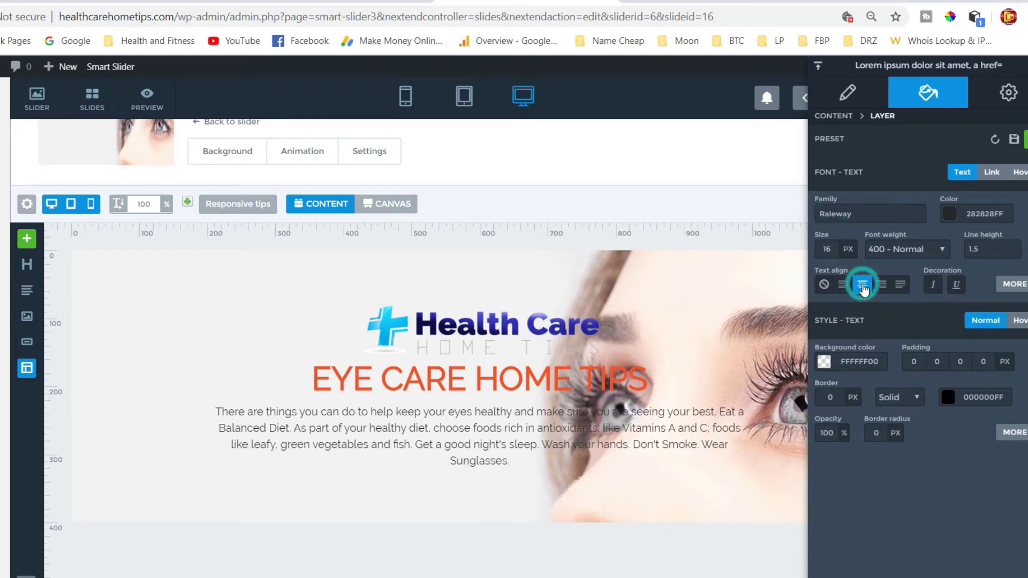
left_click(882, 285)
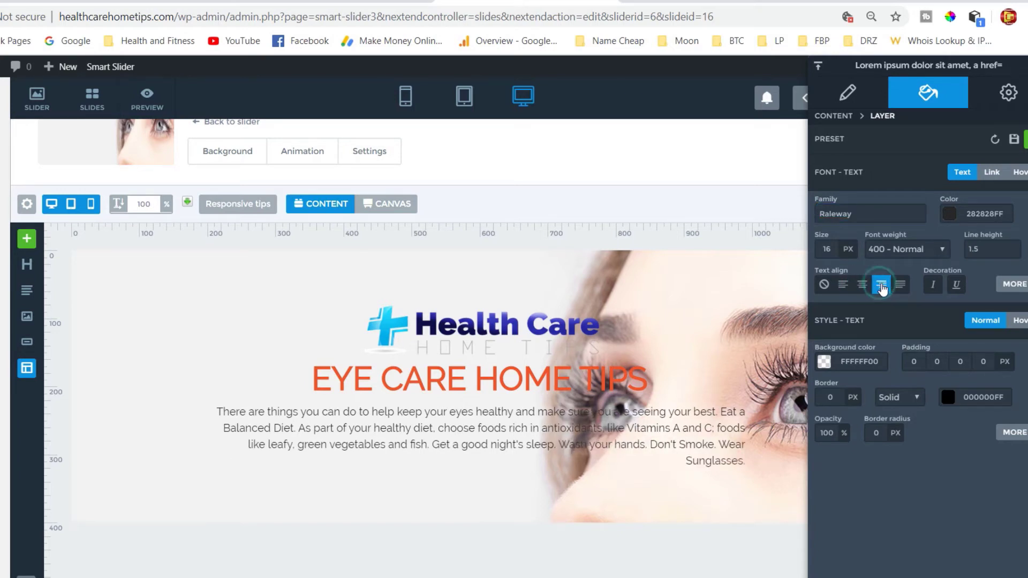
left_click(899, 287)
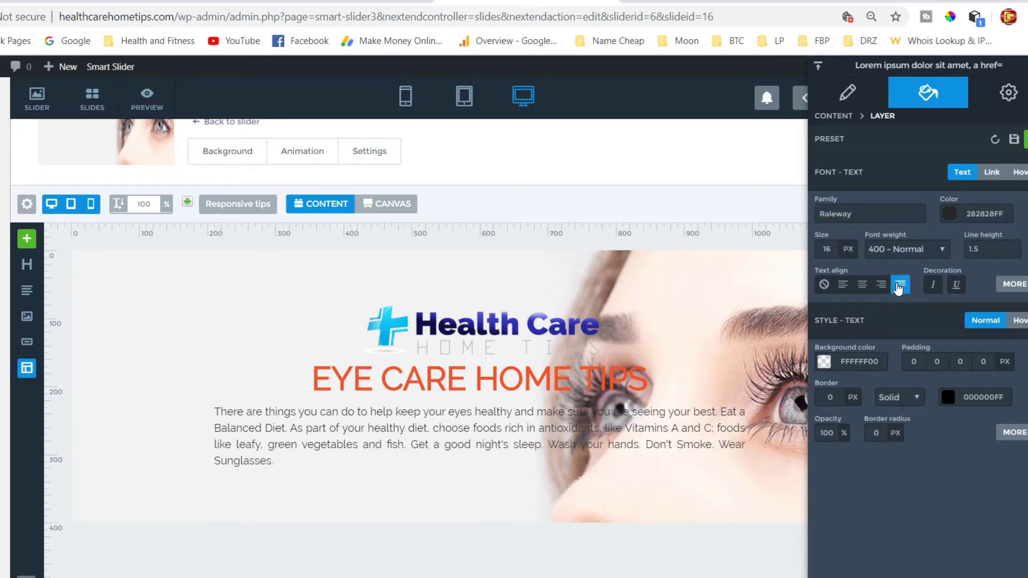
left_click(861, 287)
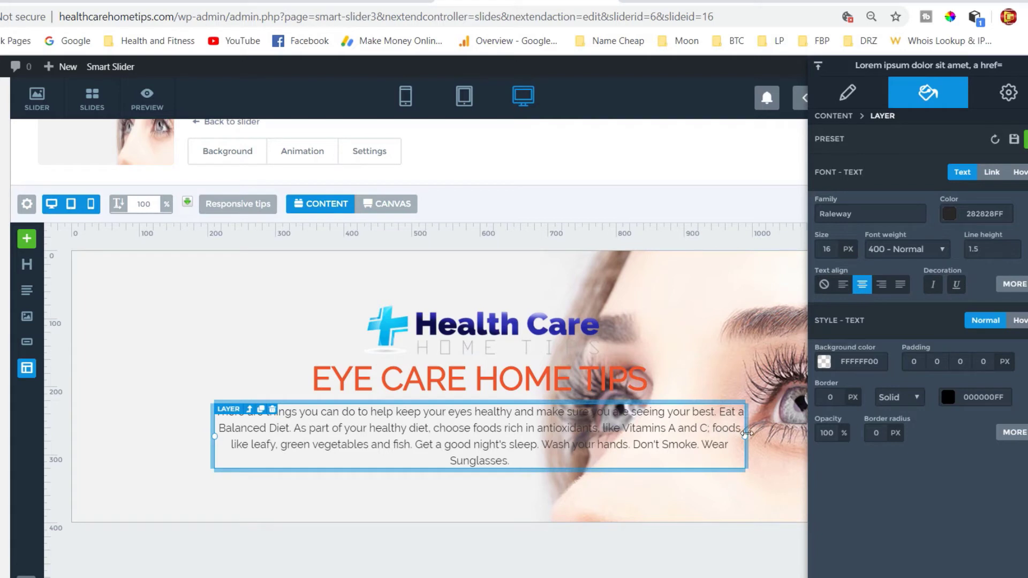
Narrow the paragraph layer slightly and widen the gap between the logo and the heading.
left_click_drag(745, 436, 733, 436)
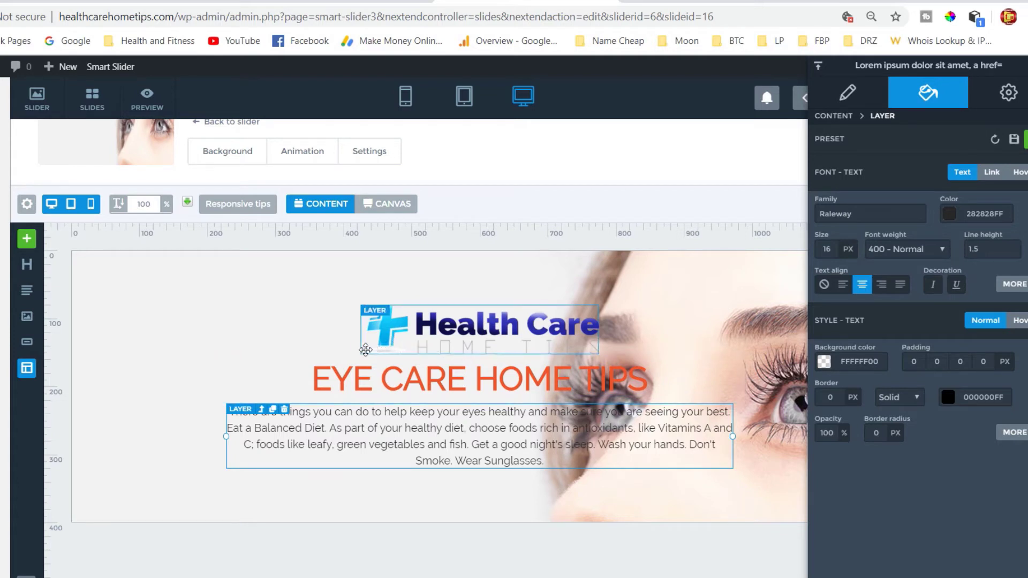
left_click(388, 340)
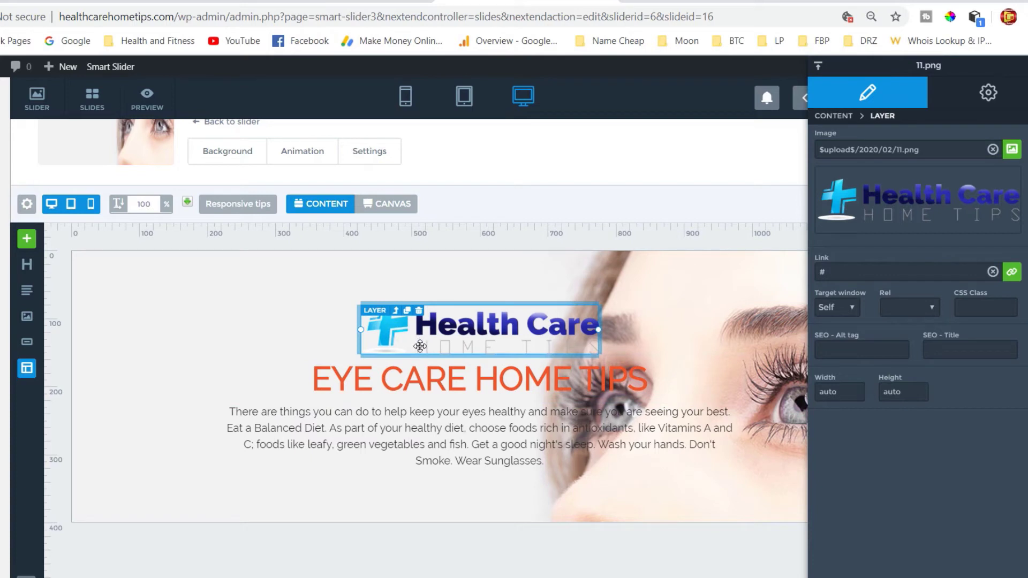
left_click_drag(420, 356, 420, 376)
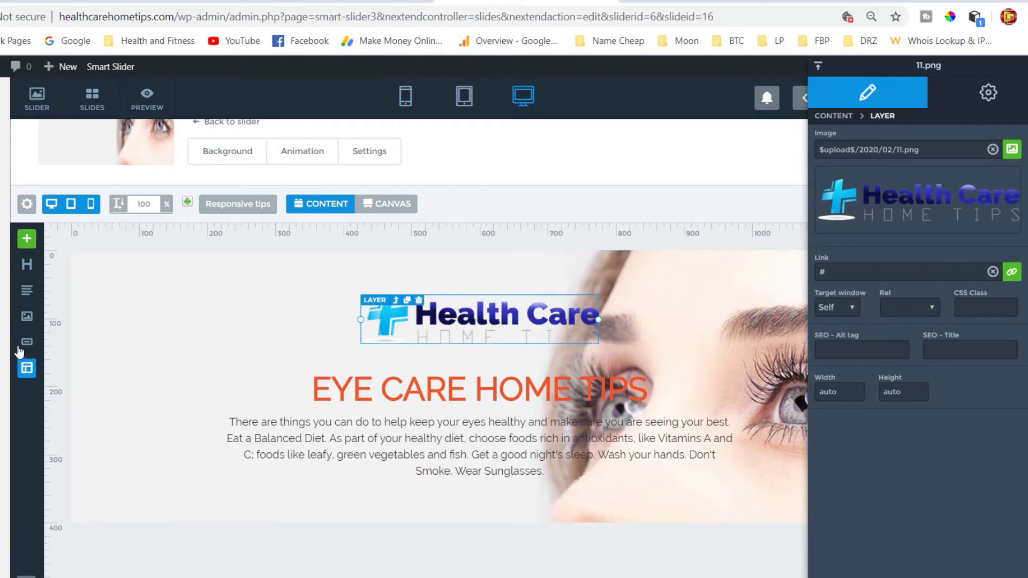
Add a button layer beneath the paragraph with the label CONTACT and the link /CONTACT.
left_click_drag(25, 347, 493, 489)
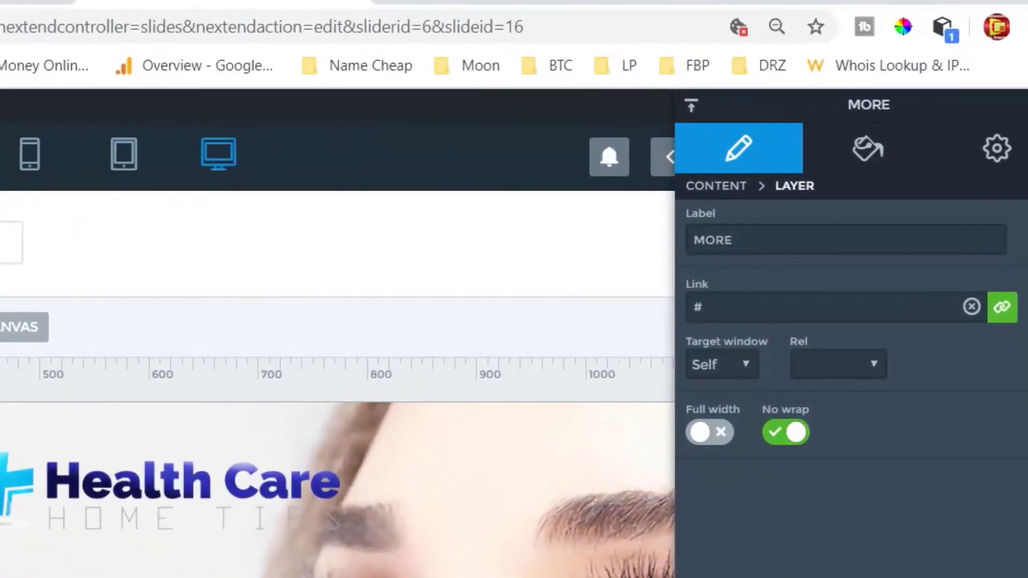
double_click(744, 240)
type("C")
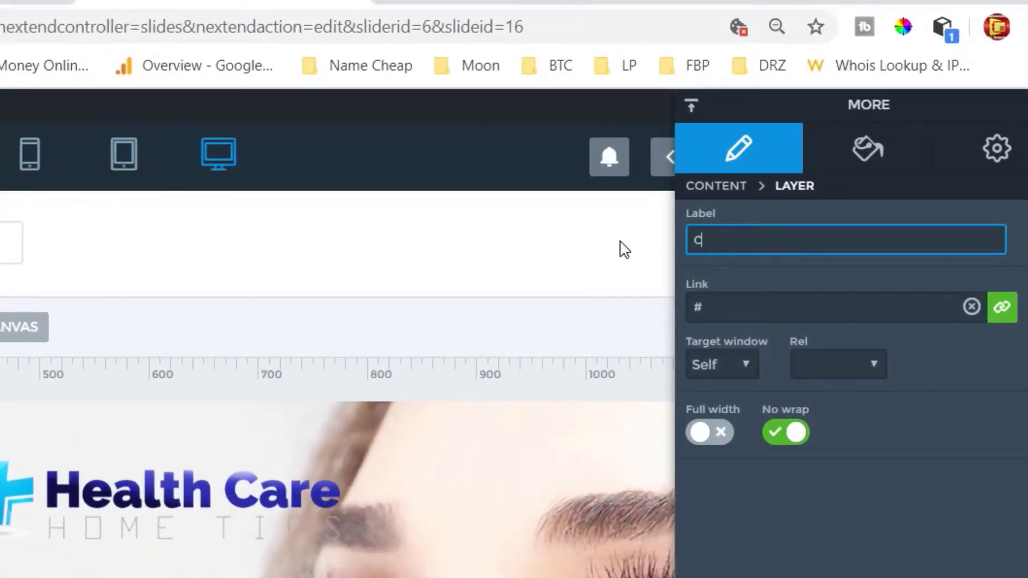
type("ONTACT")
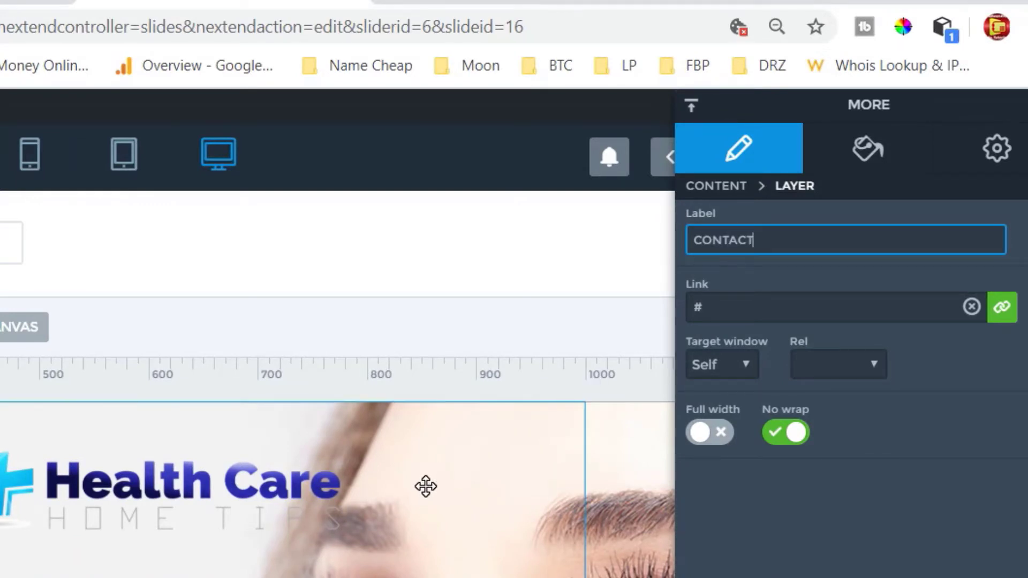
left_click(715, 306)
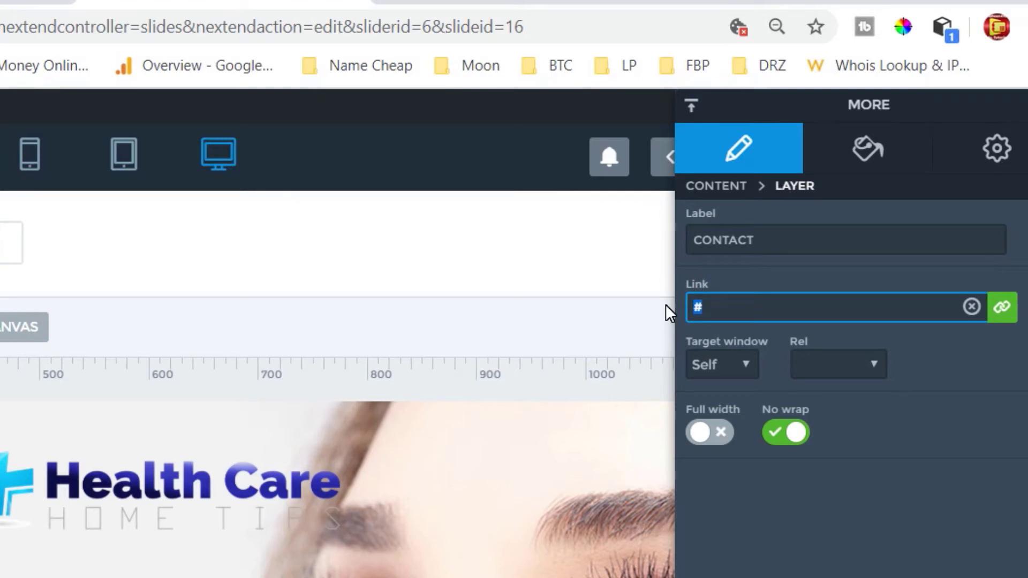
type("/CONTACT")
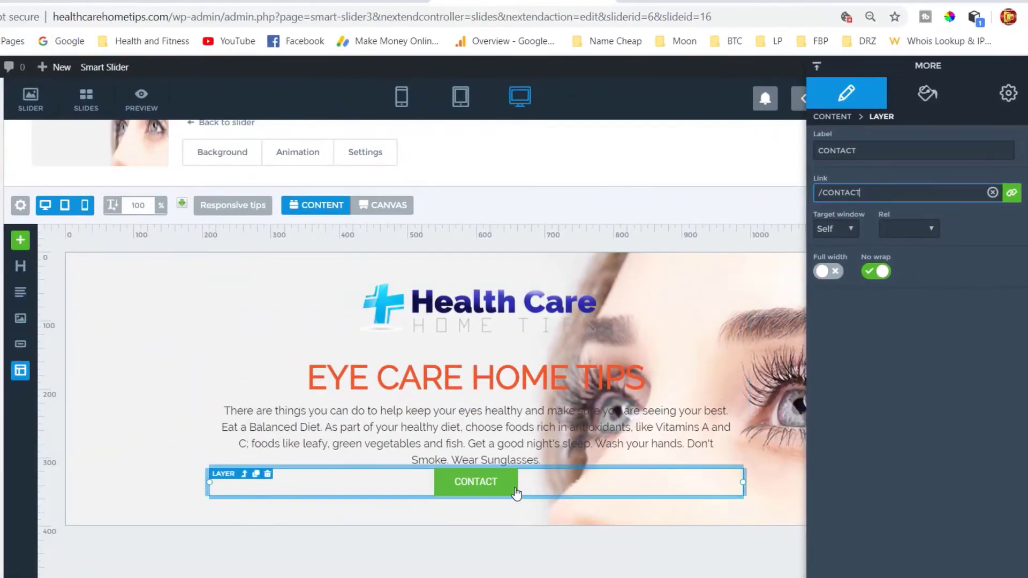
Widen the gap between the paragraph and the CONTACT button, and set the button's font family to Raleway.
left_click(513, 488)
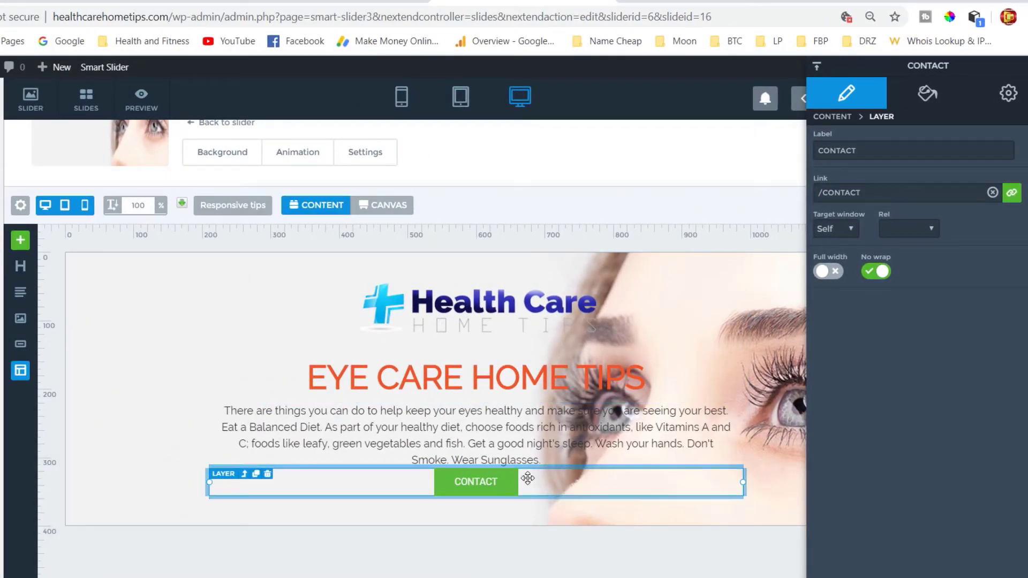
left_click_drag(535, 468, 538, 484)
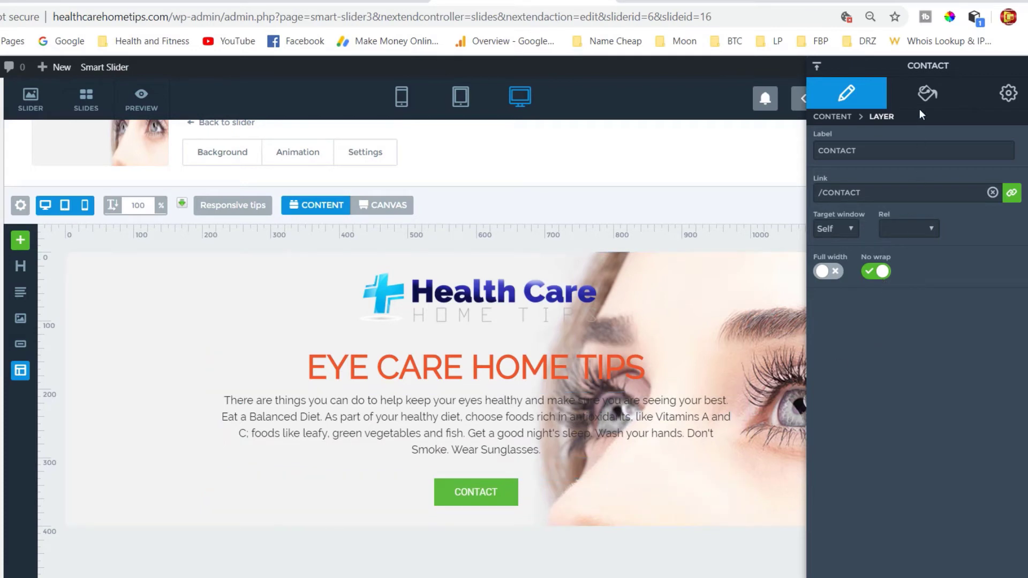
left_click(927, 95)
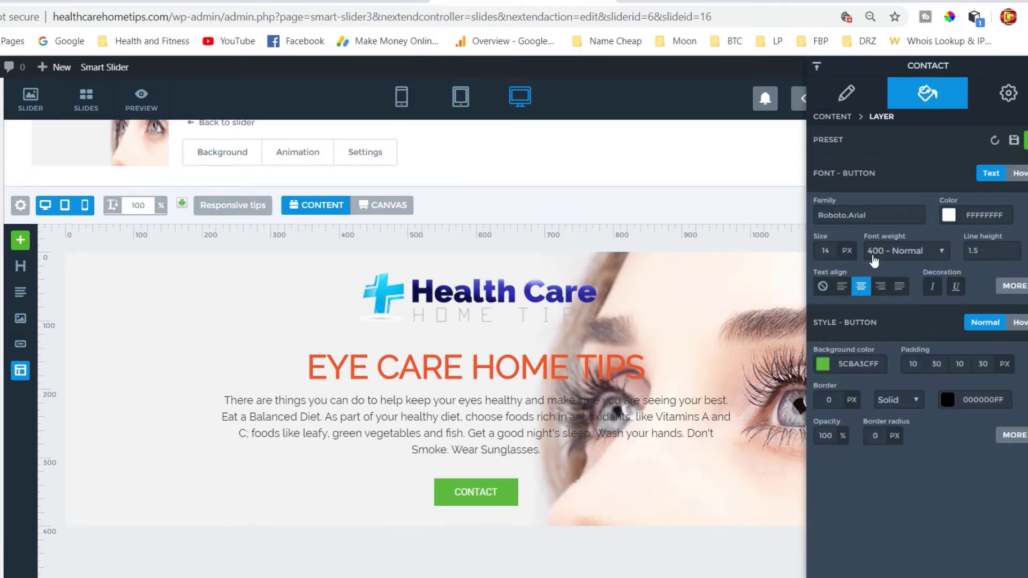
left_click(910, 215)
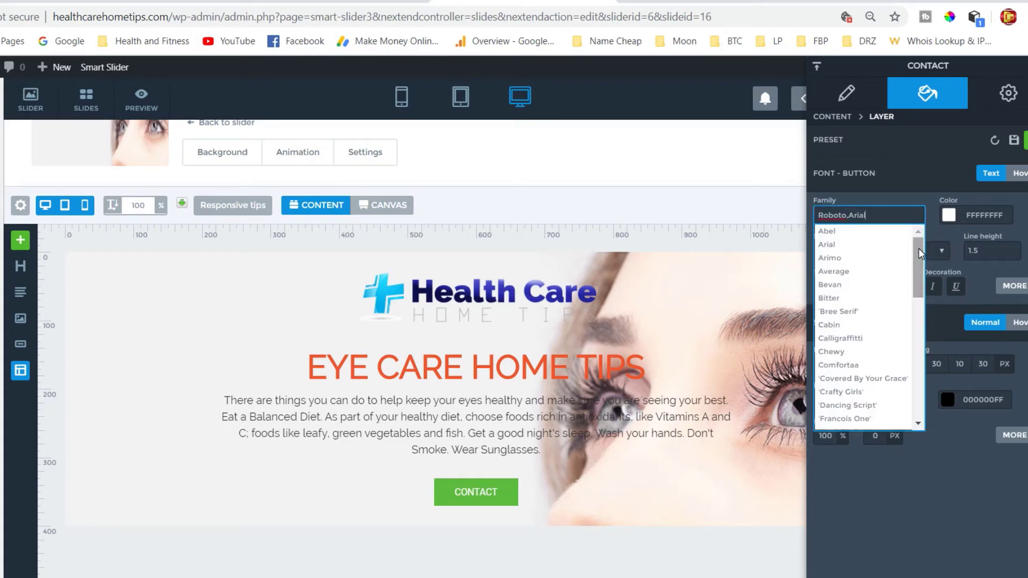
left_click_drag(919, 249, 920, 354)
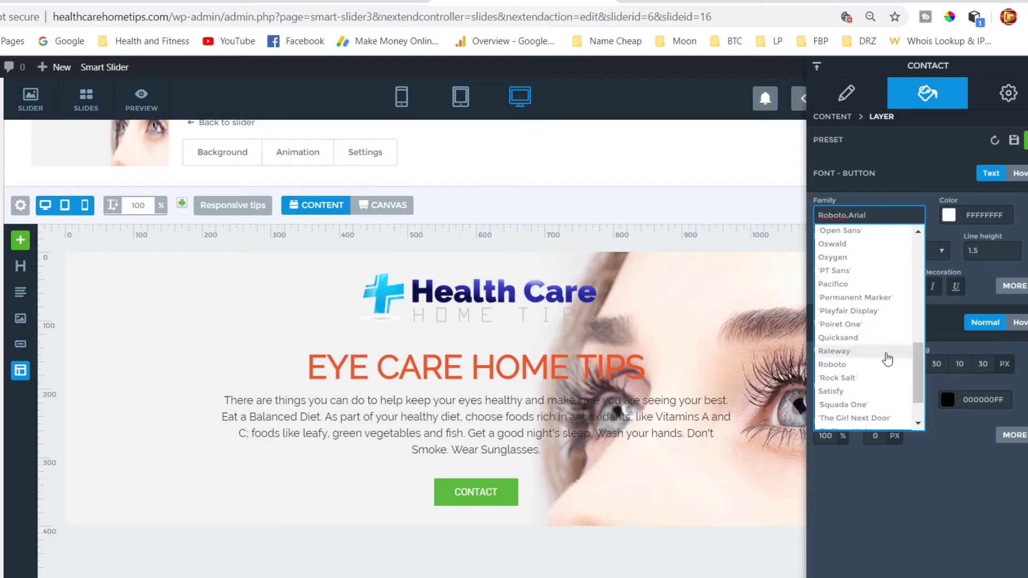
left_click(849, 351)
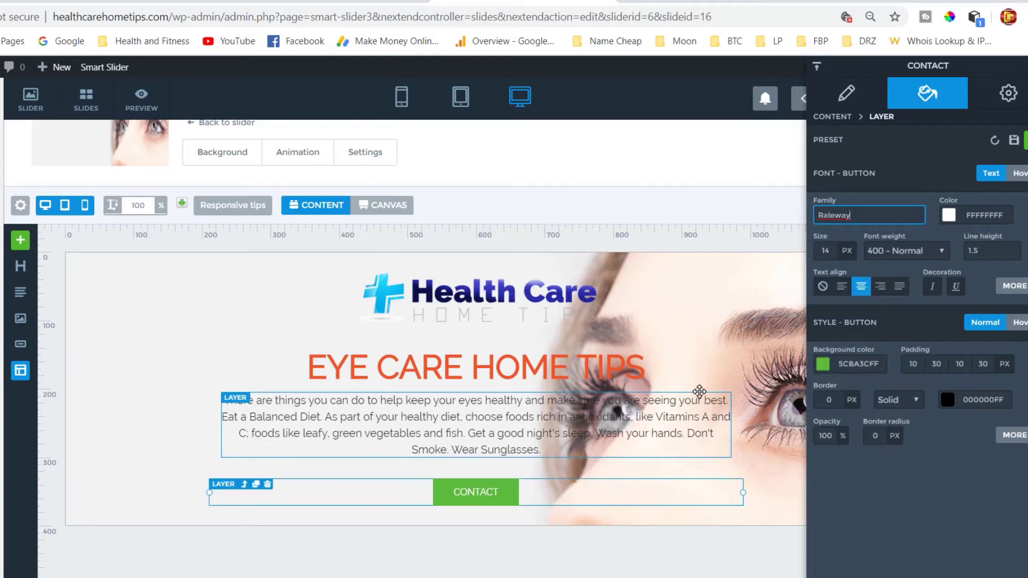
left_click_drag(708, 421, 518, 485)
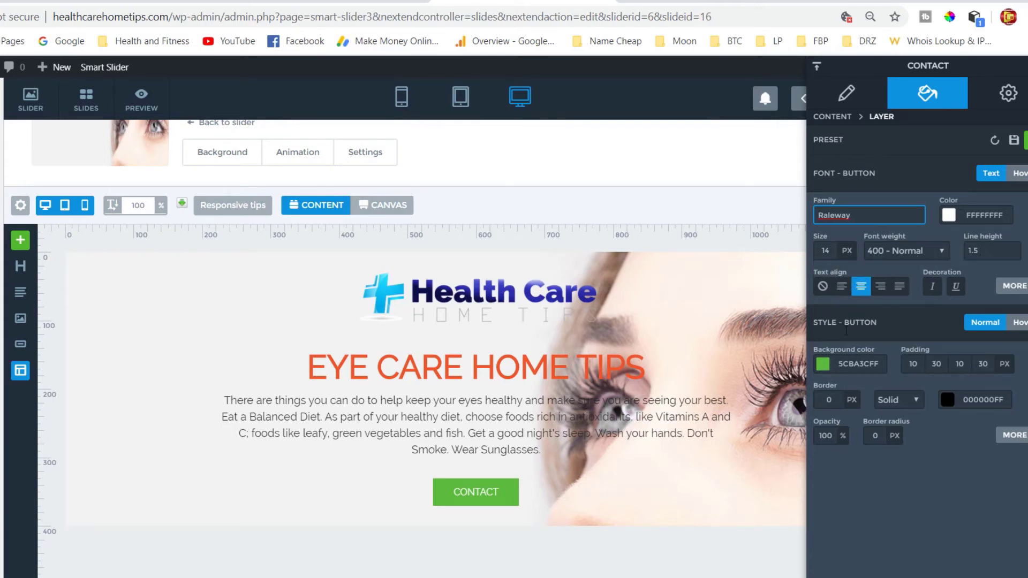
Change the CONTACT button's background color to the blue 1E4CC6FF.
left_click(823, 366)
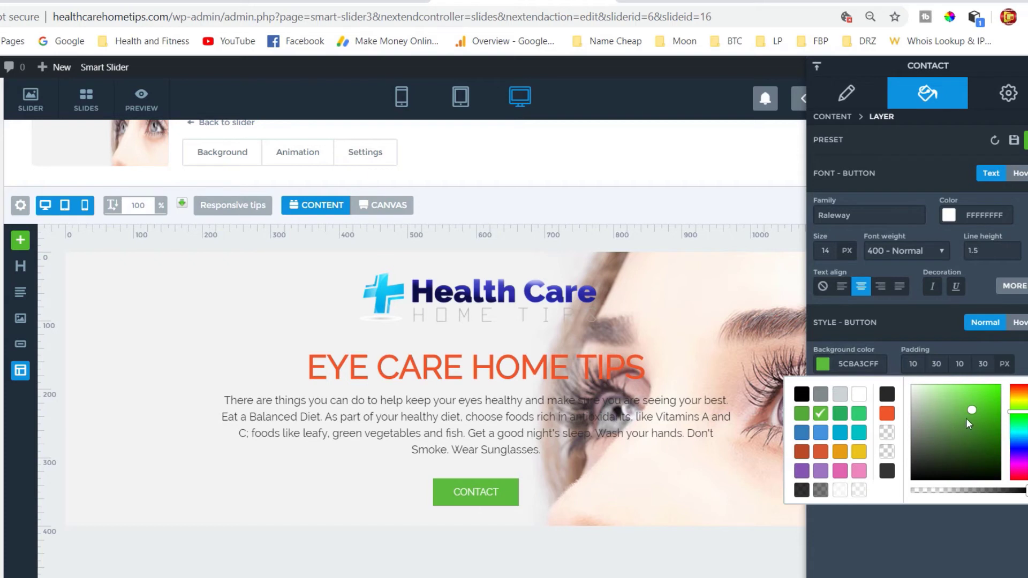
left_click_drag(1021, 459, 1019, 451)
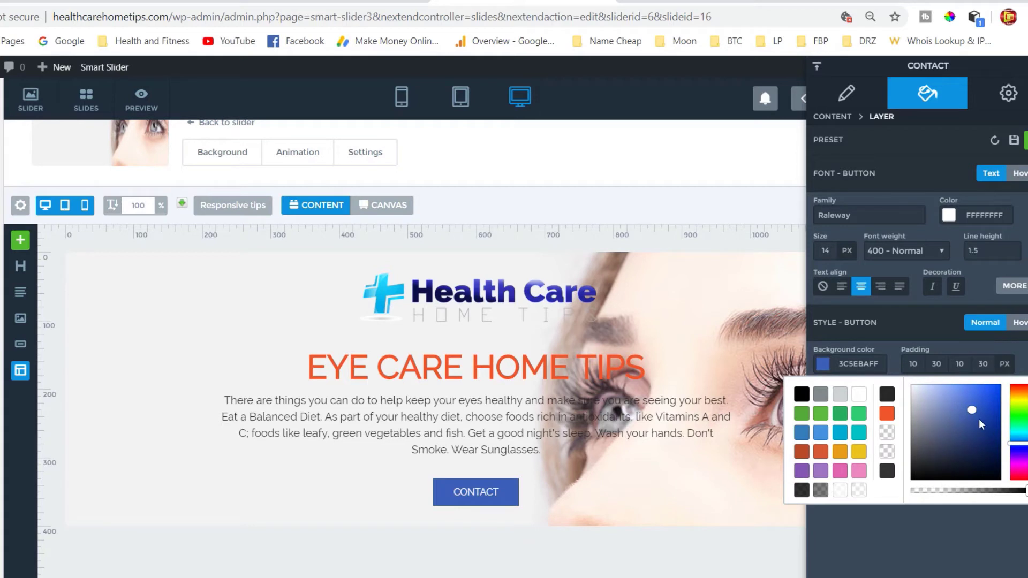
mouse_move(978, 413)
left_mouse_down()
mouse_move(987, 421)
mouse_move(988, 410)
left_mouse_up()
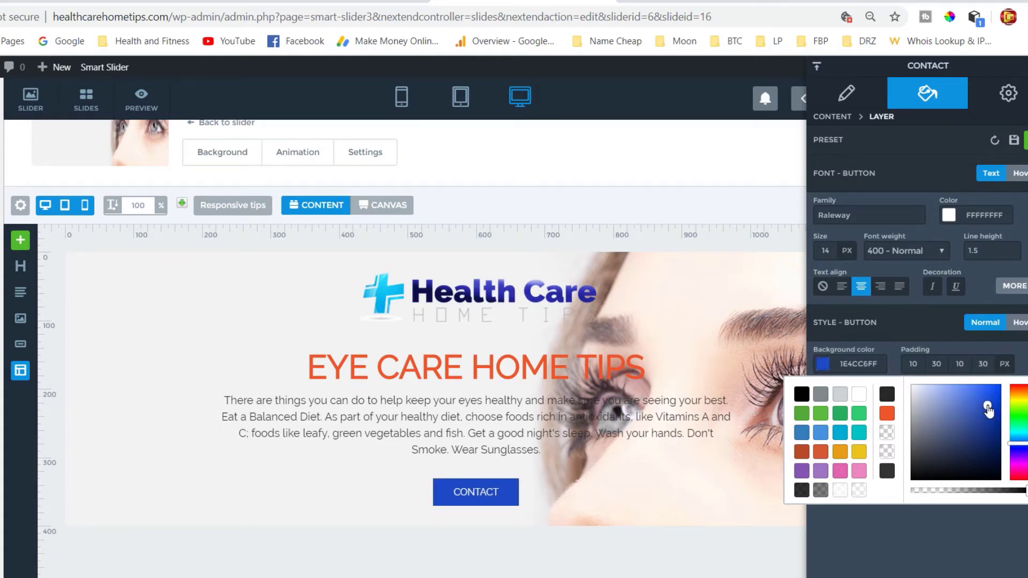
left_click(576, 538)
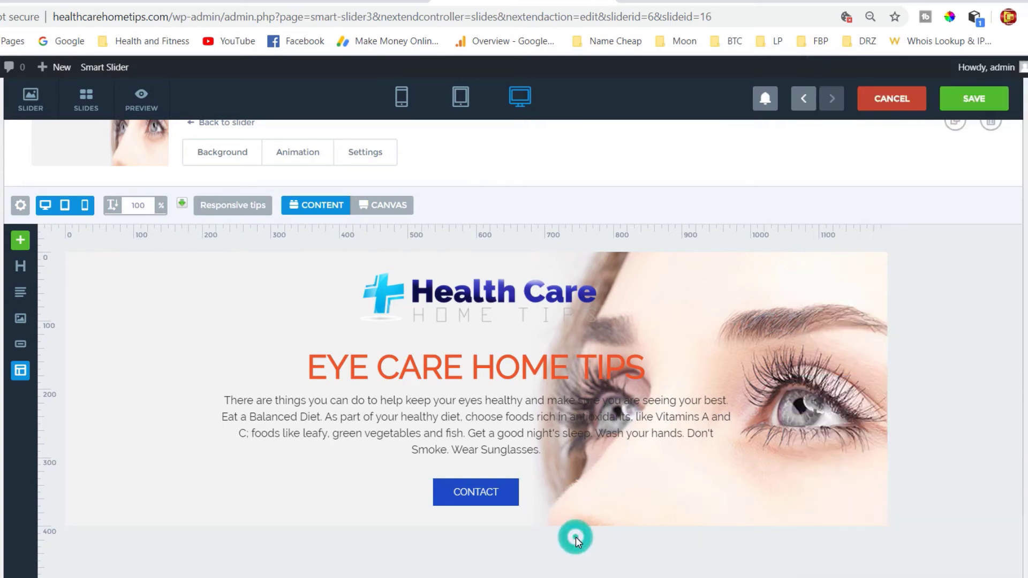
Give the CONTACT button a 1 px solid border in orange F0552BFF with a border radius of 99 px.
left_click(498, 490)
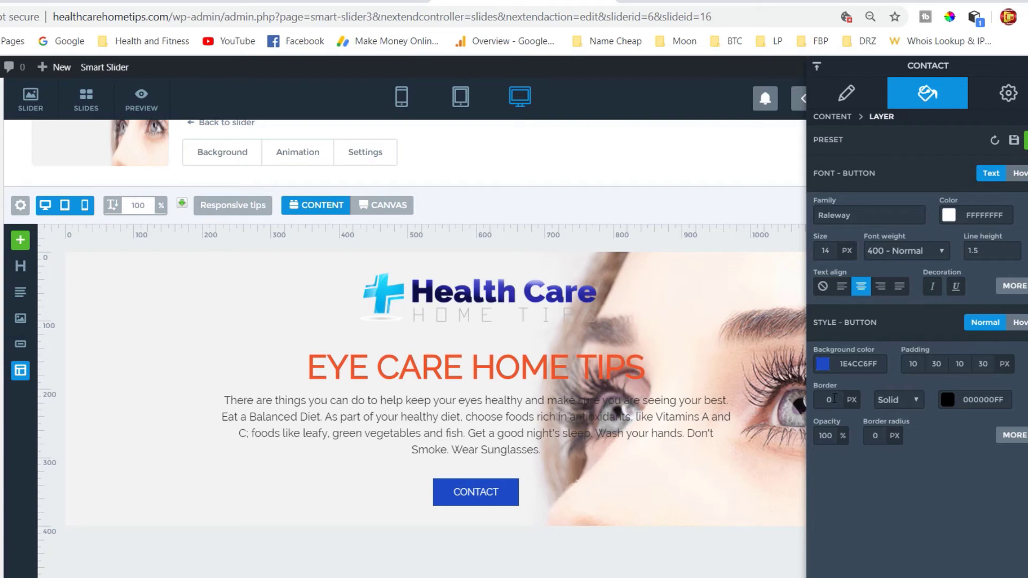
left_click(831, 399)
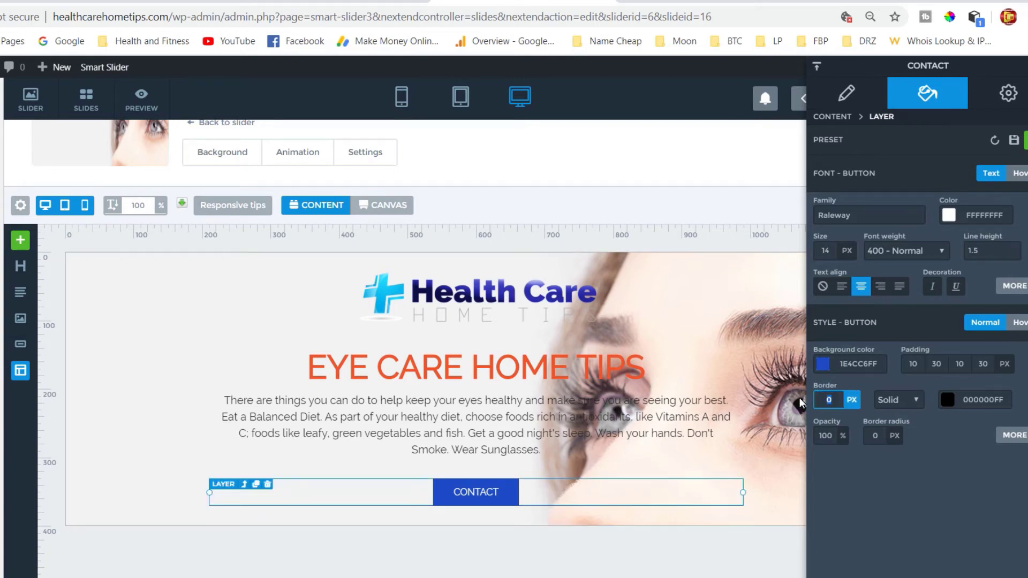
left_click(947, 402)
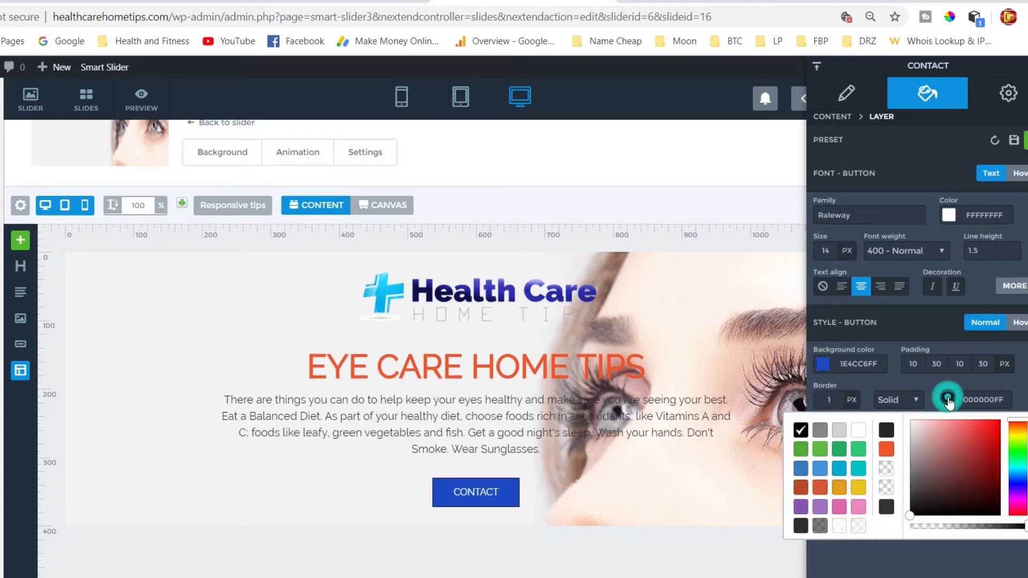
left_click(887, 451)
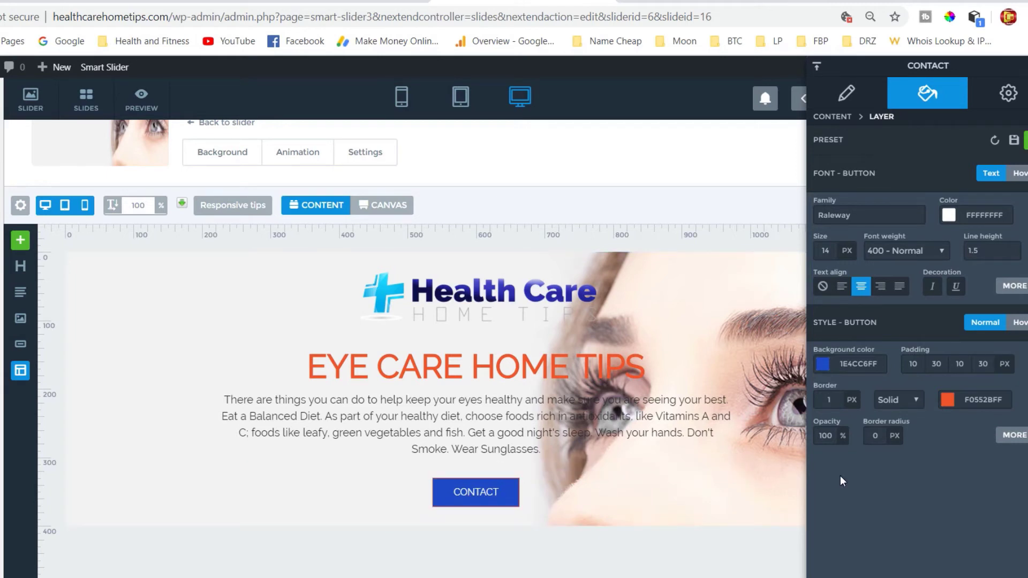
left_click(871, 436)
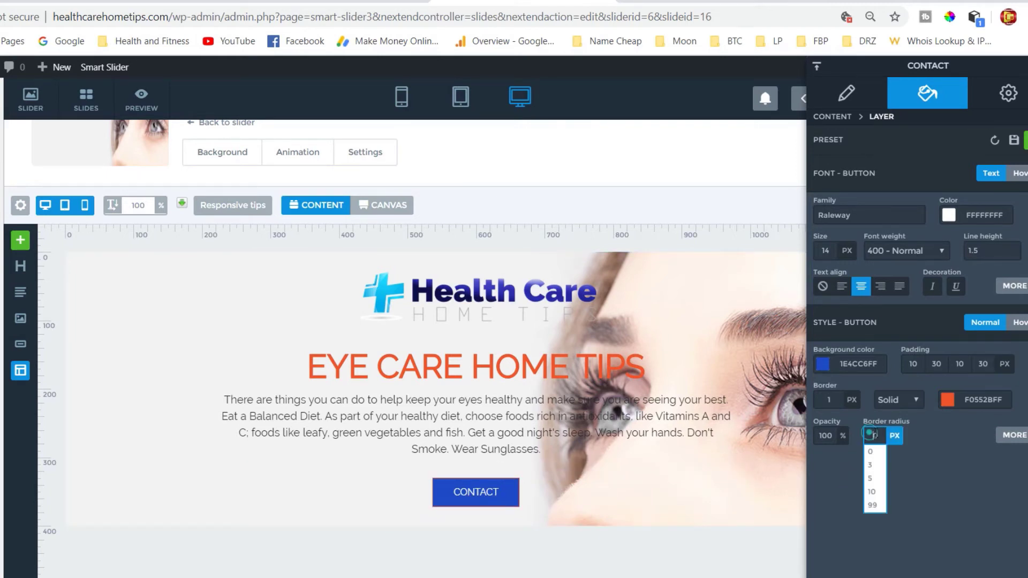
left_click(871, 506)
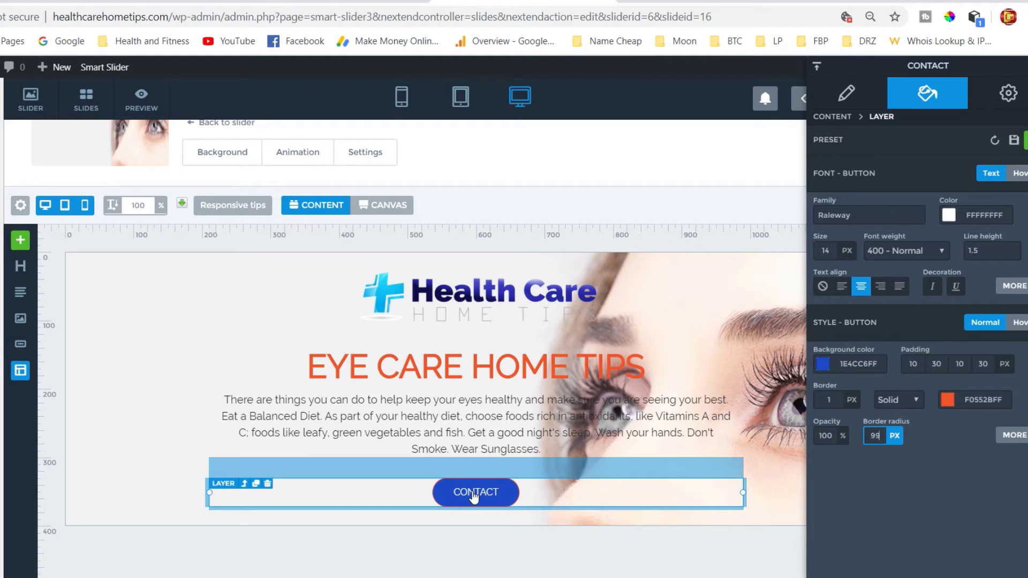
Give the paragraph layer a semi-transparent white background, FFFFFFC7.
left_click(455, 416)
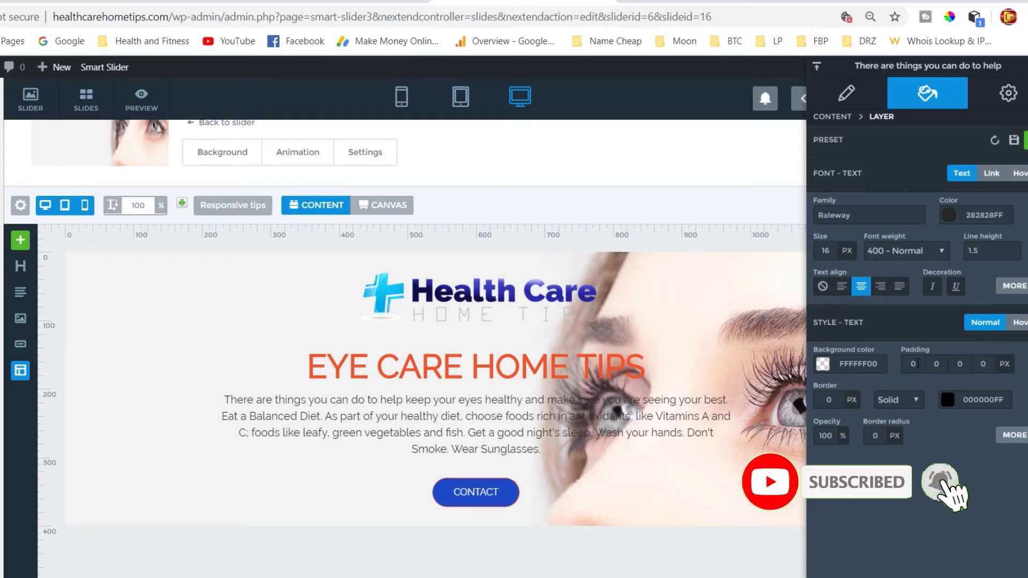
mouse_move(847, 250)
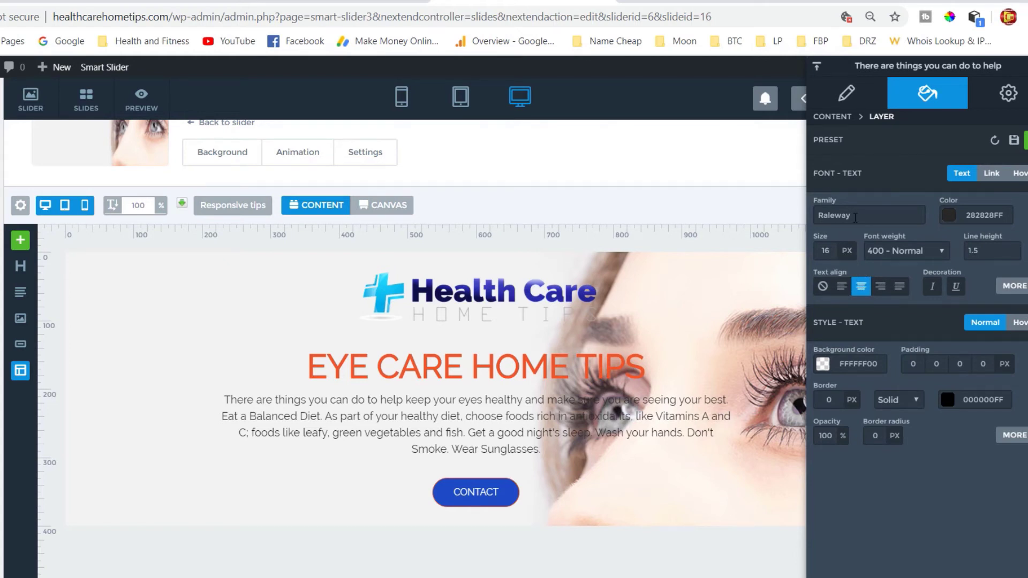
left_click(822, 367)
left_click(858, 397)
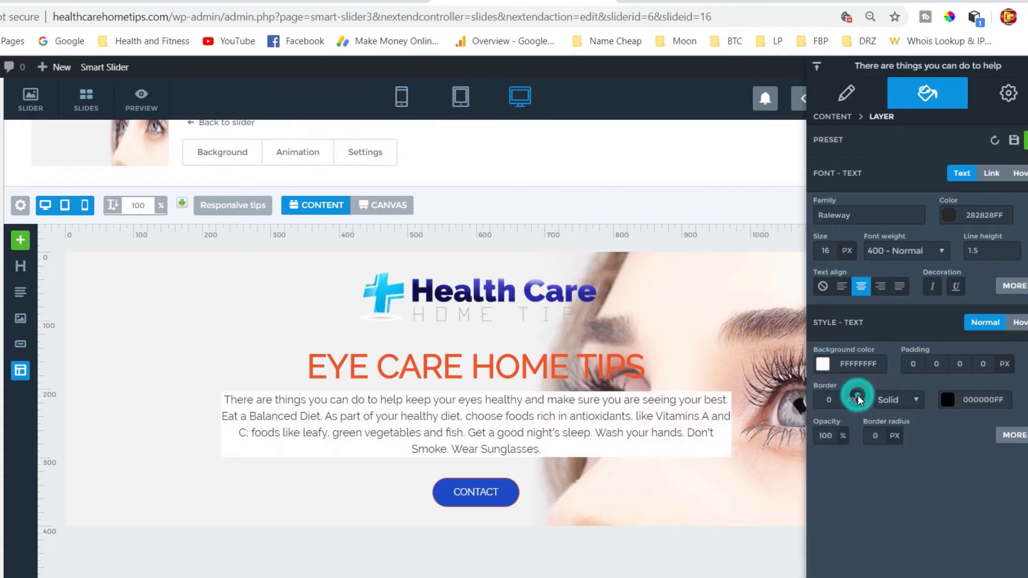
left_click(823, 364)
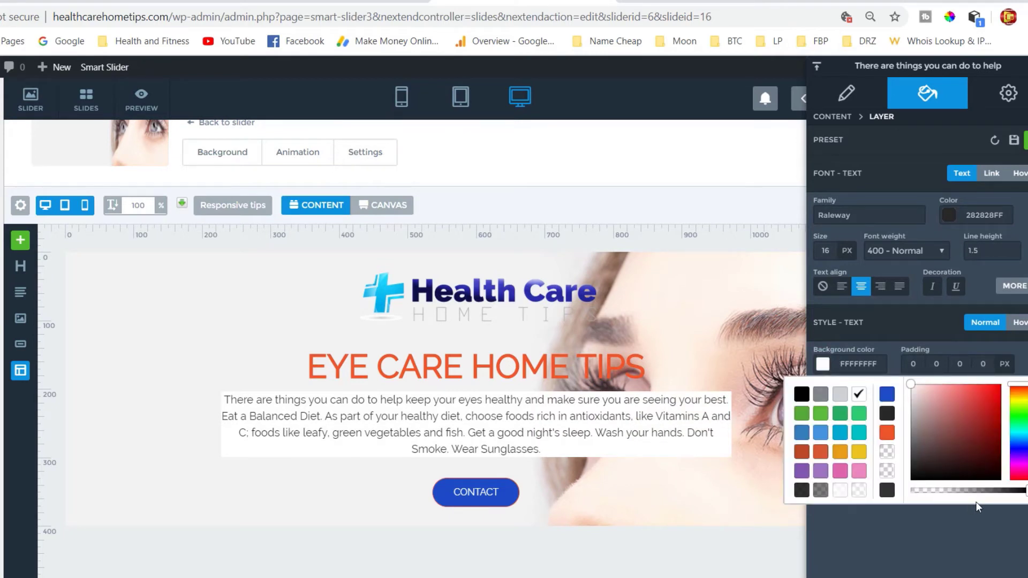
left_click_drag(1026, 495, 1004, 495)
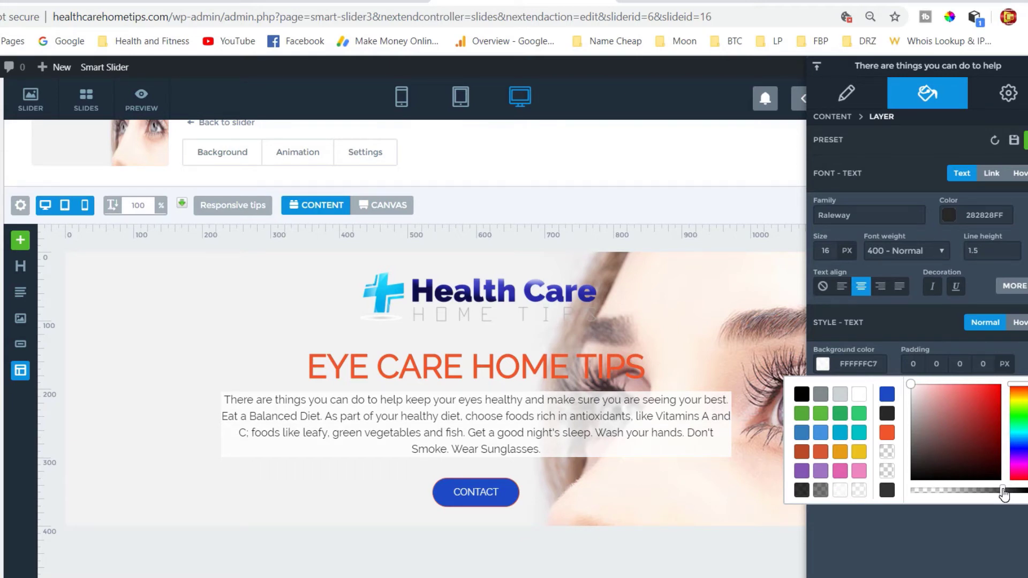
Set the paragraph layer's padding to 20 px on all four sides.
left_click(914, 364)
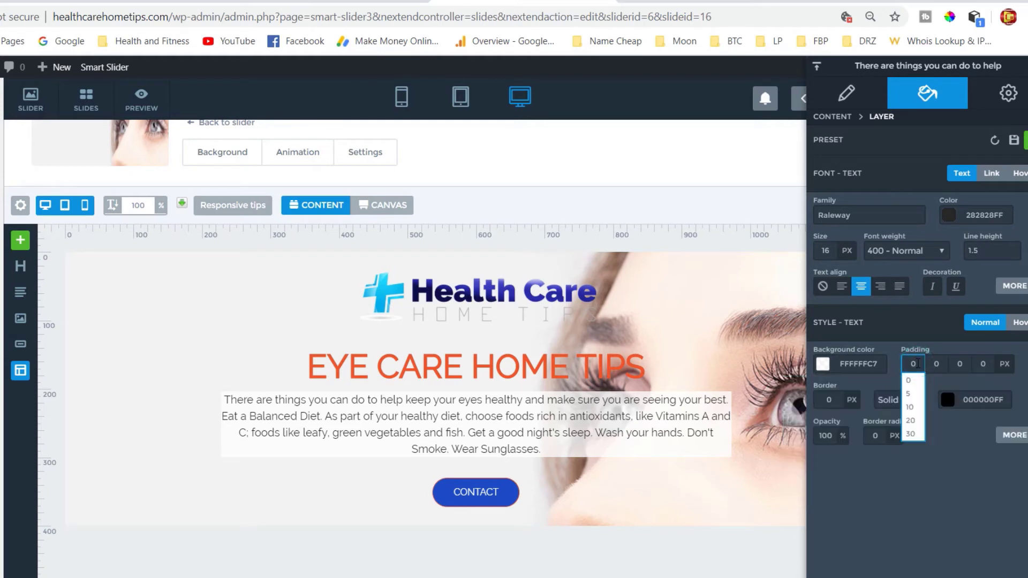
left_click(910, 395)
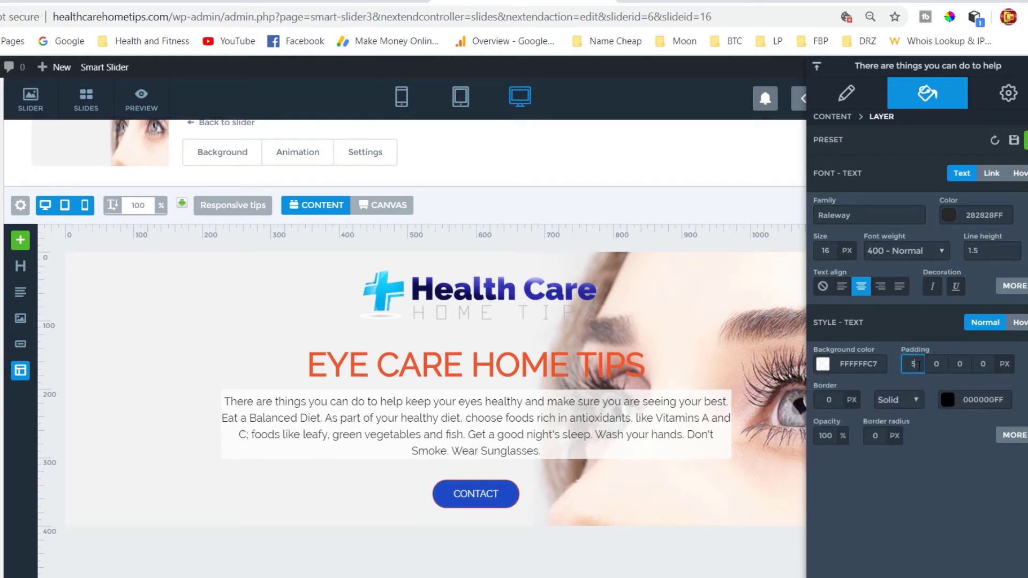
left_click_drag(919, 365, 914, 365)
type("20")
key("Tab")
type("20")
key("Tab")
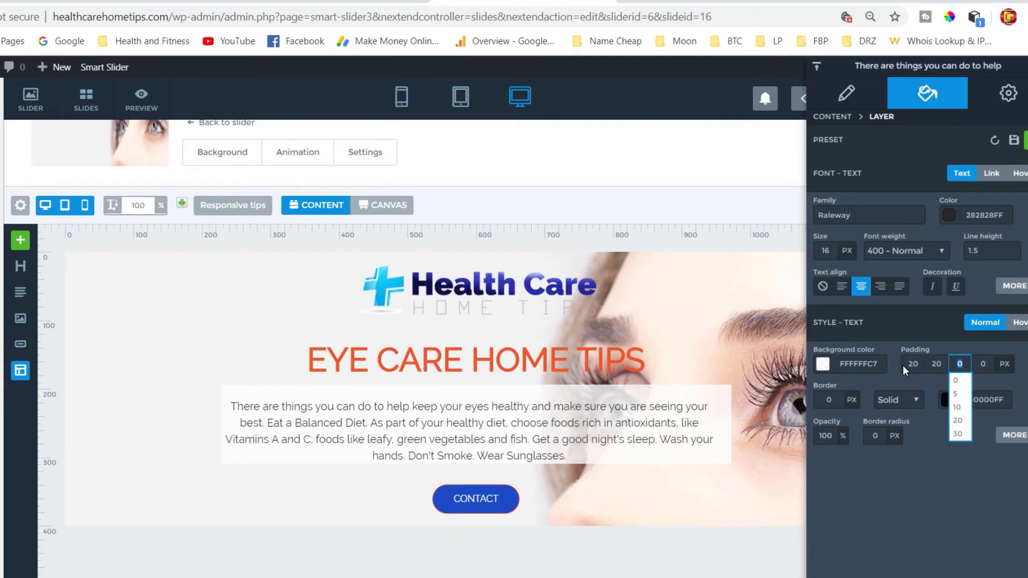
type("20")
key("Tab")
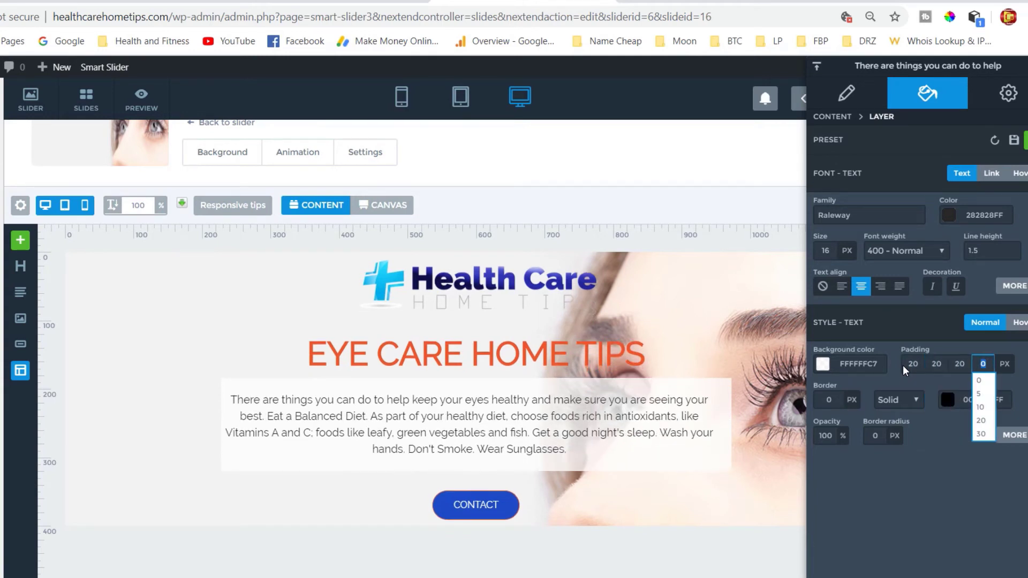
type("20")
key("Return")
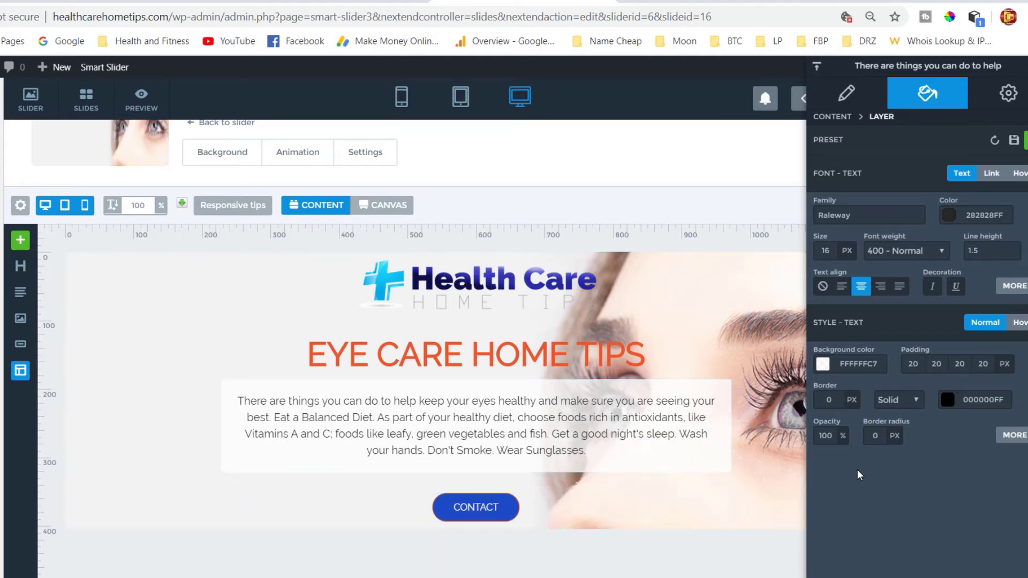
Round the corners of the paragraph box, trying a 50 px border radius before setting it to 99 px.
left_click(881, 434)
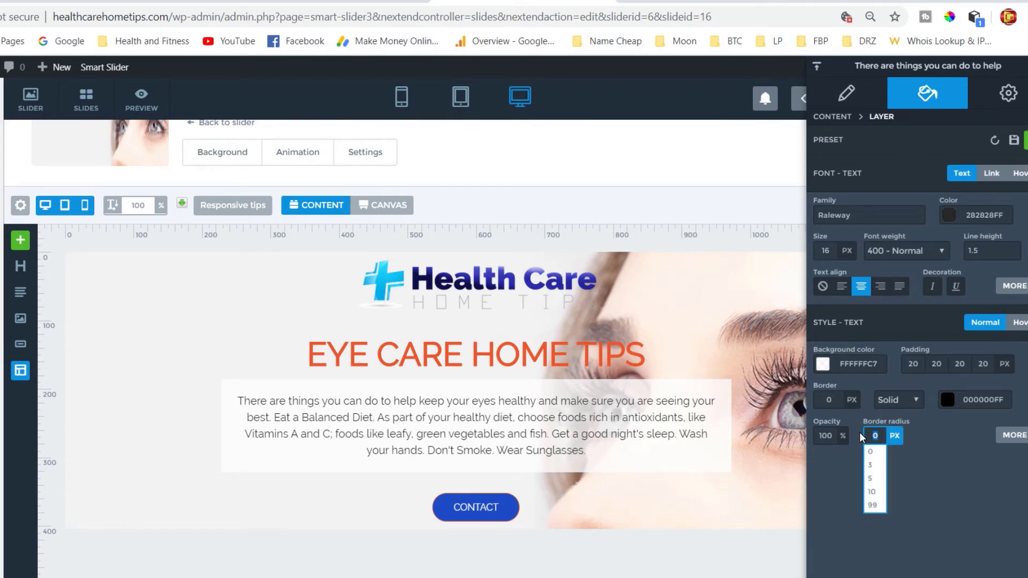
type("50")
key("Return")
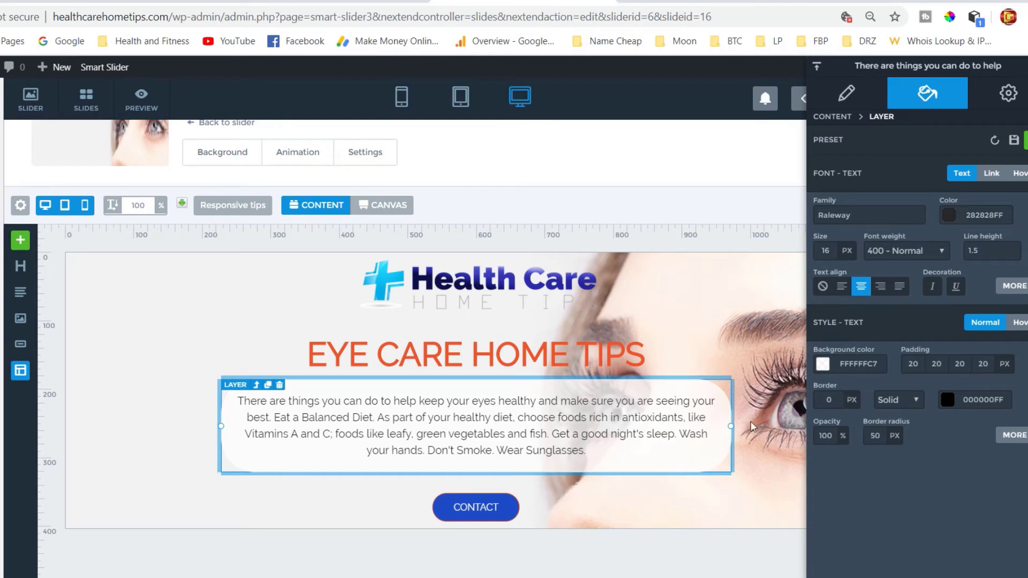
left_click(872, 436)
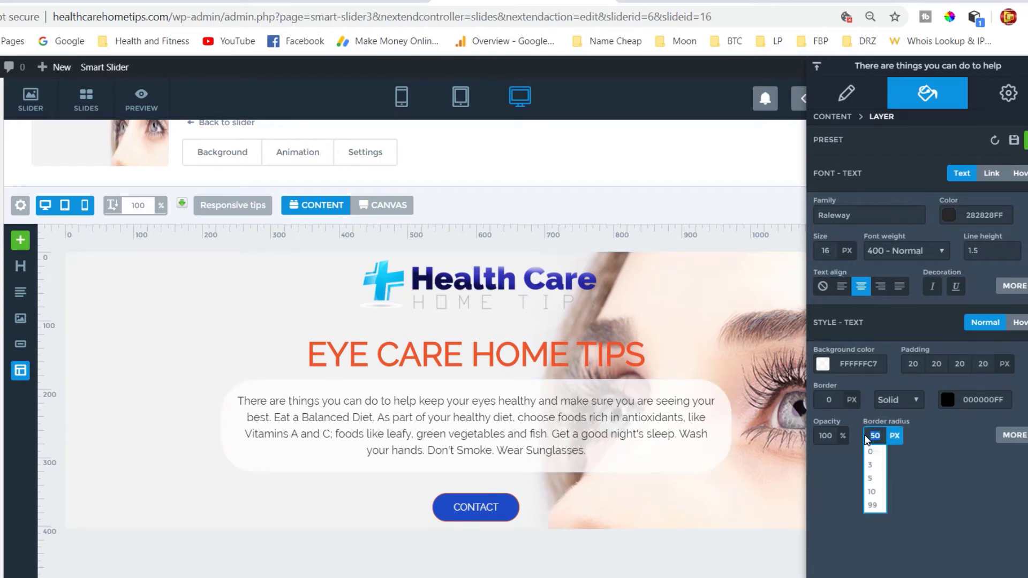
left_click(874, 505)
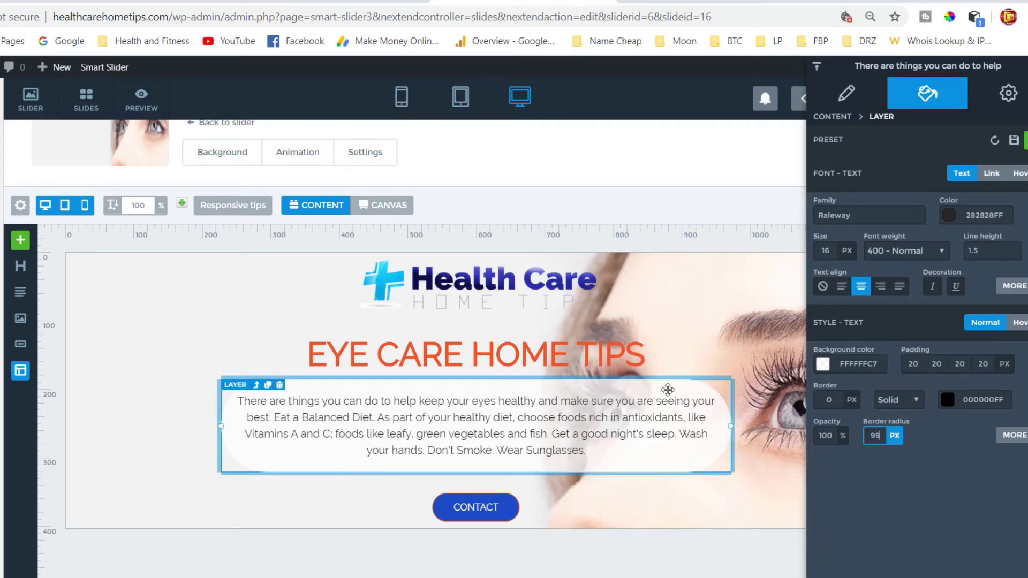
Add a 2 px border around the paragraph box and try the Dotted, Dashed and Solid styles.
left_click(825, 399)
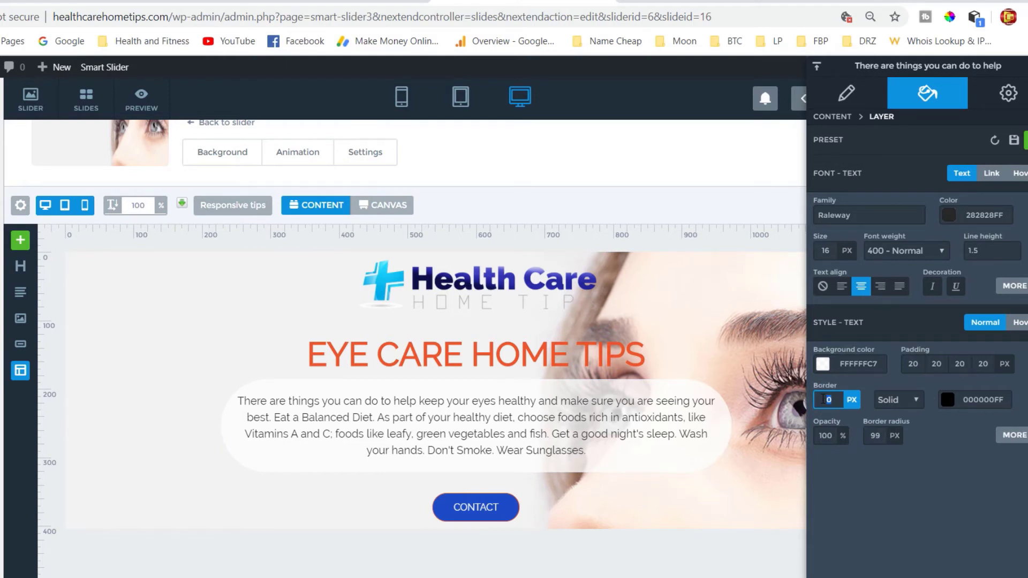
left_click(897, 402)
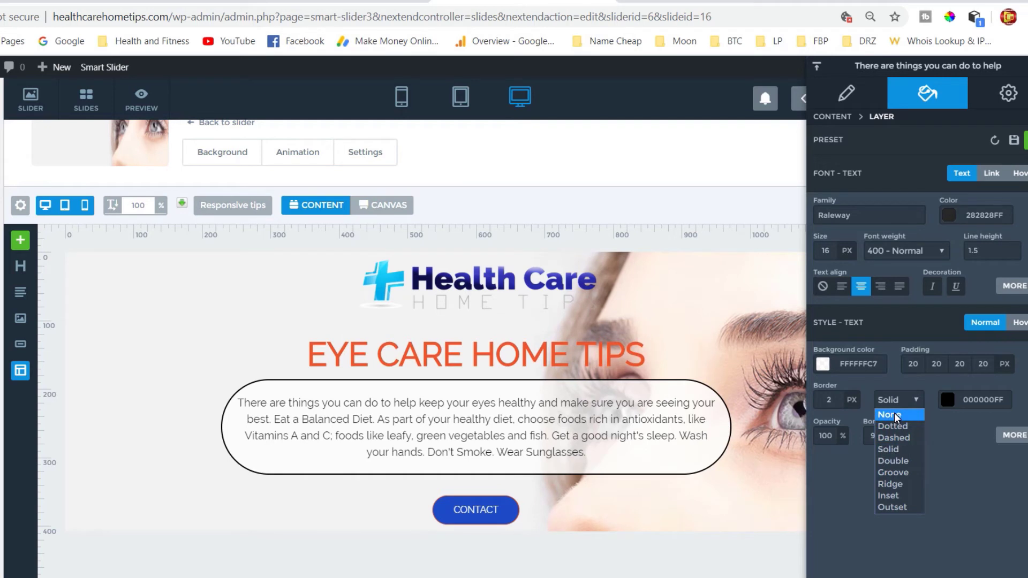
left_click(899, 426)
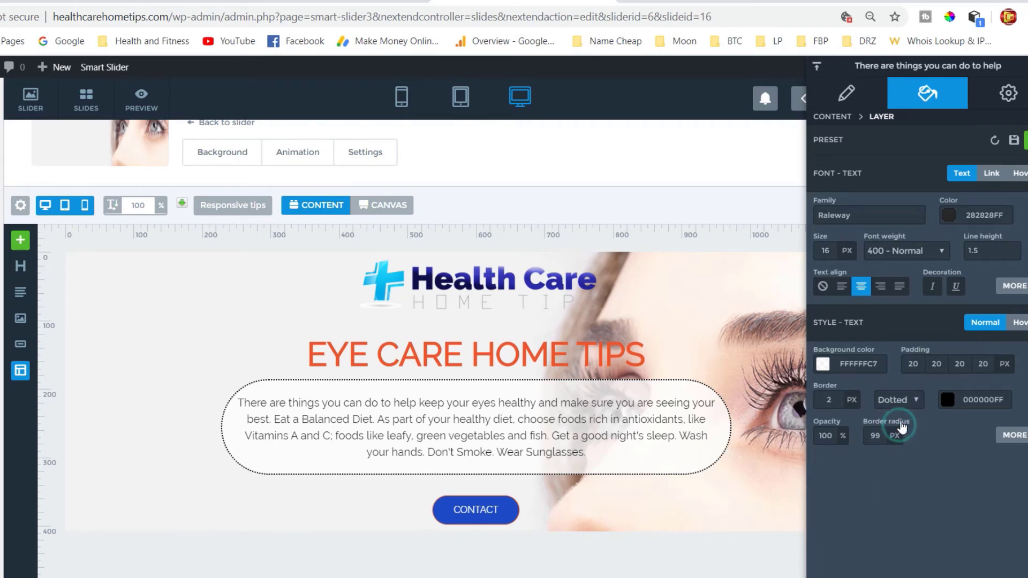
left_click(915, 400)
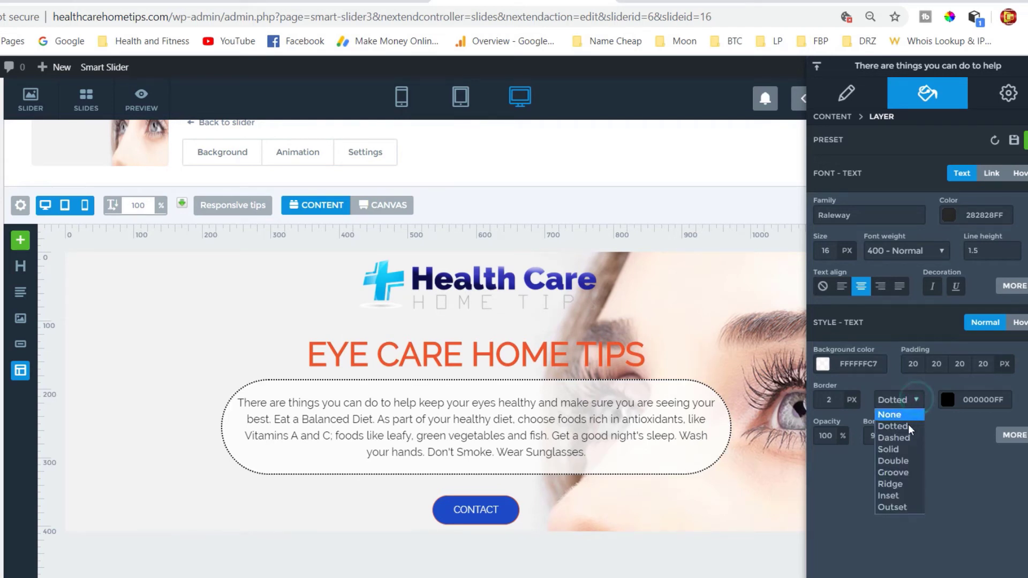
left_click(900, 441)
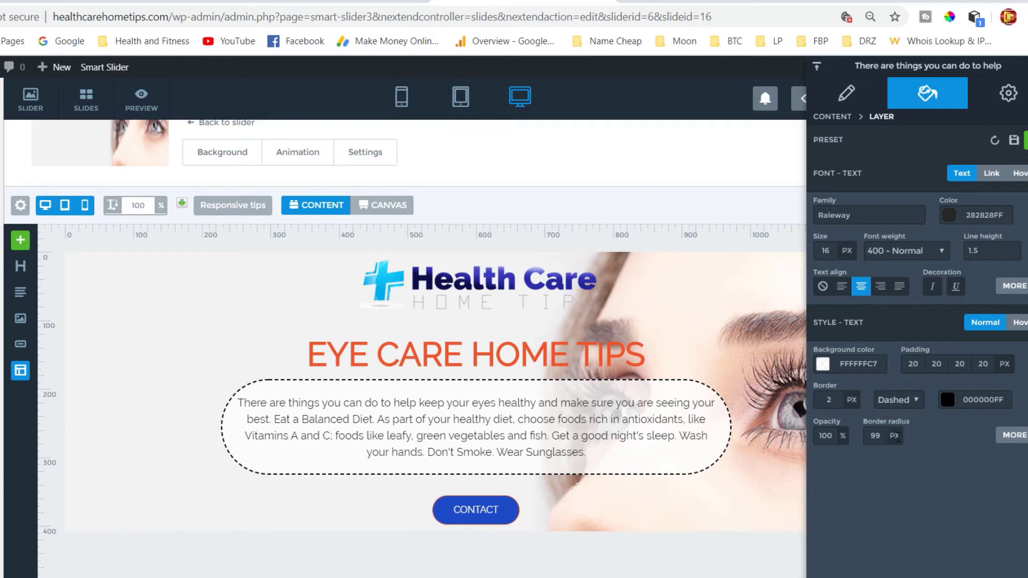
left_click(914, 402)
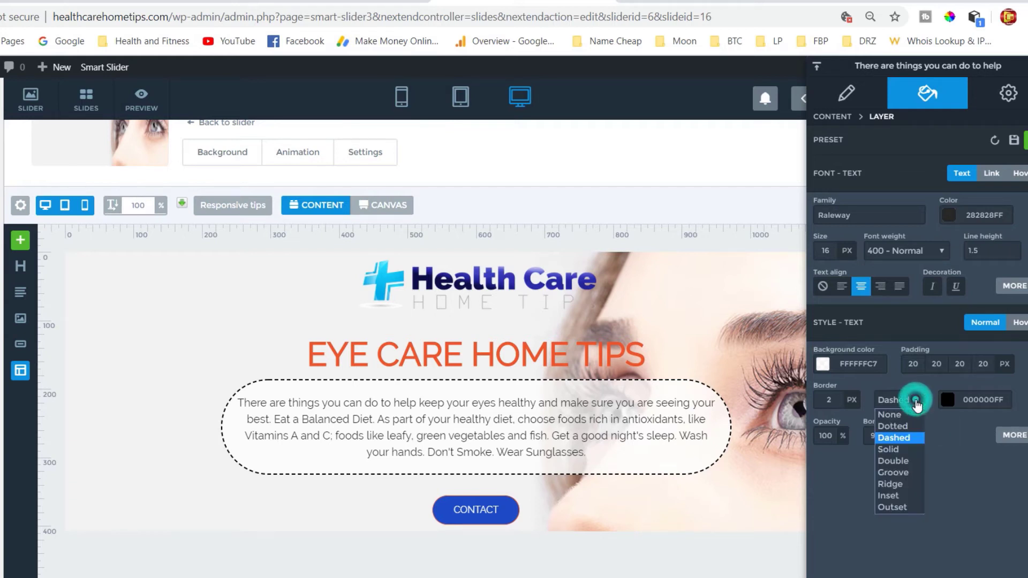
left_click(898, 448)
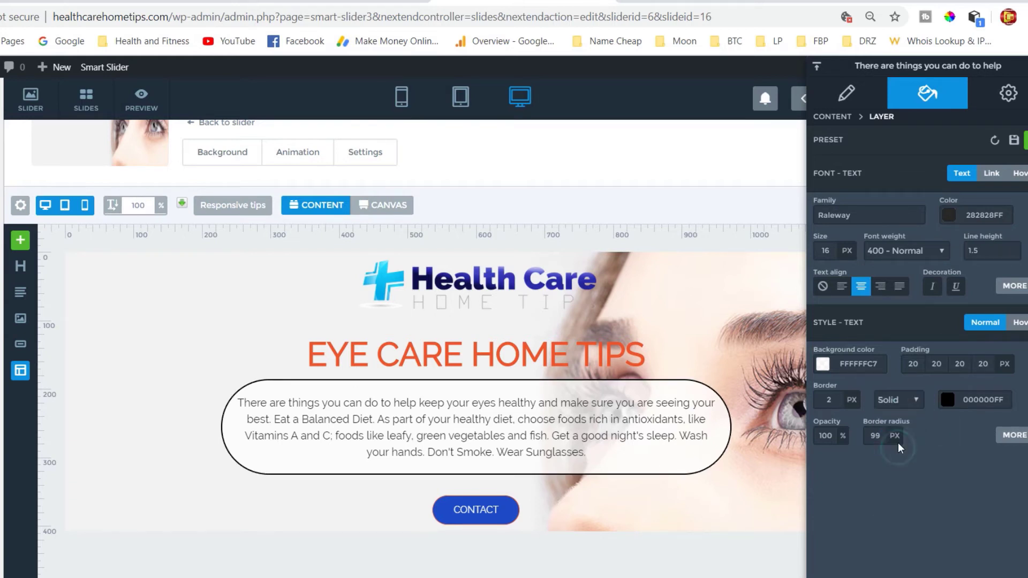
Set the paragraph box's border style to Double and its border width to 5 px.
left_click(913, 407)
left_click(892, 458)
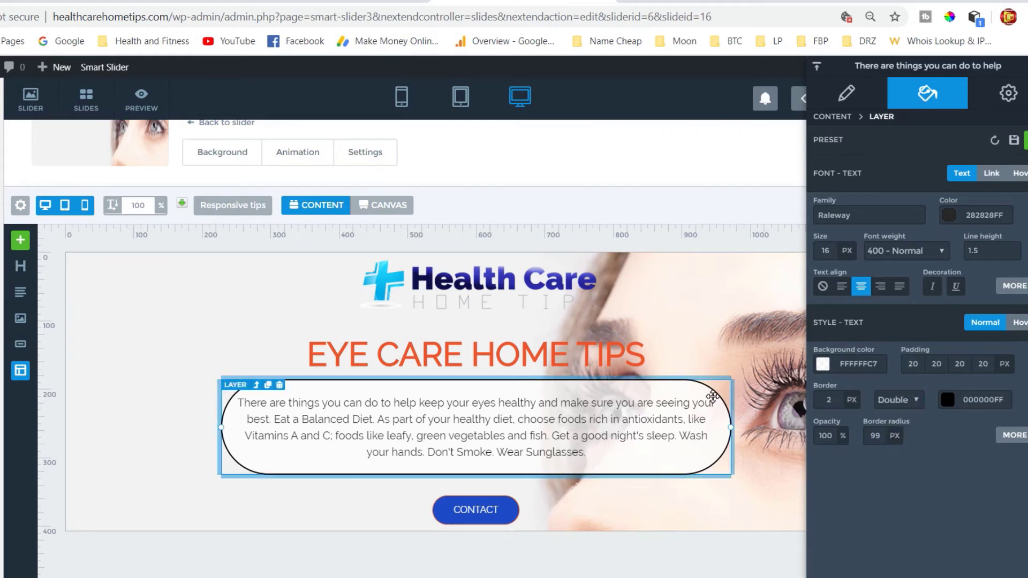
double_click(829, 399)
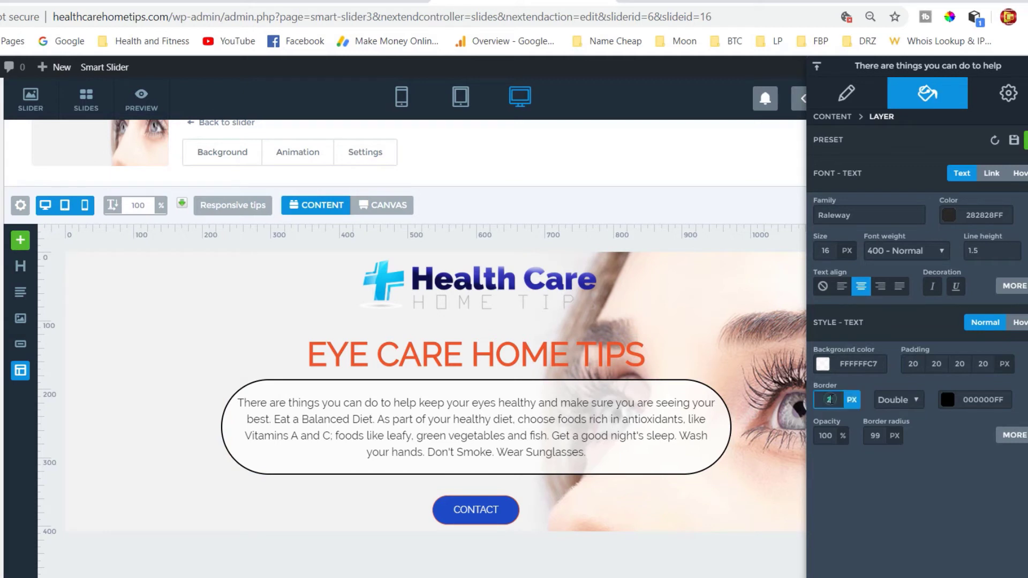
type("5")
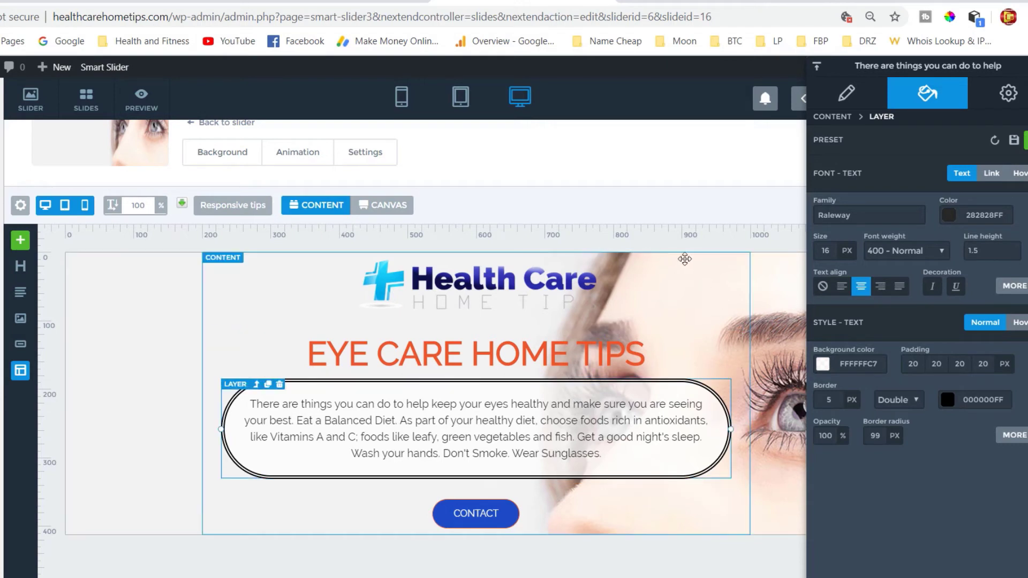
Collapse the paragraph's layer settings and save the slide.
left_click(817, 69)
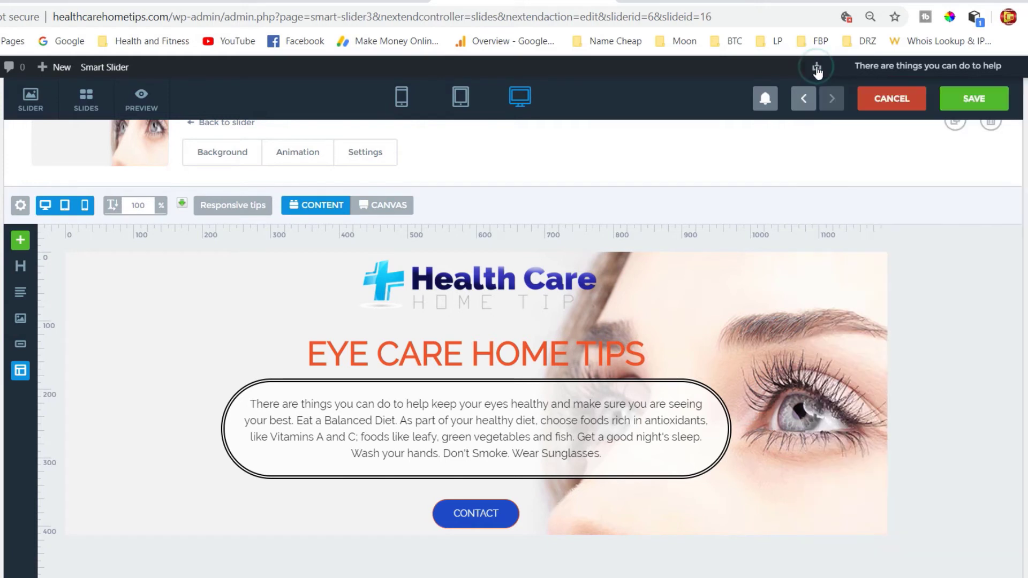
left_click(980, 100)
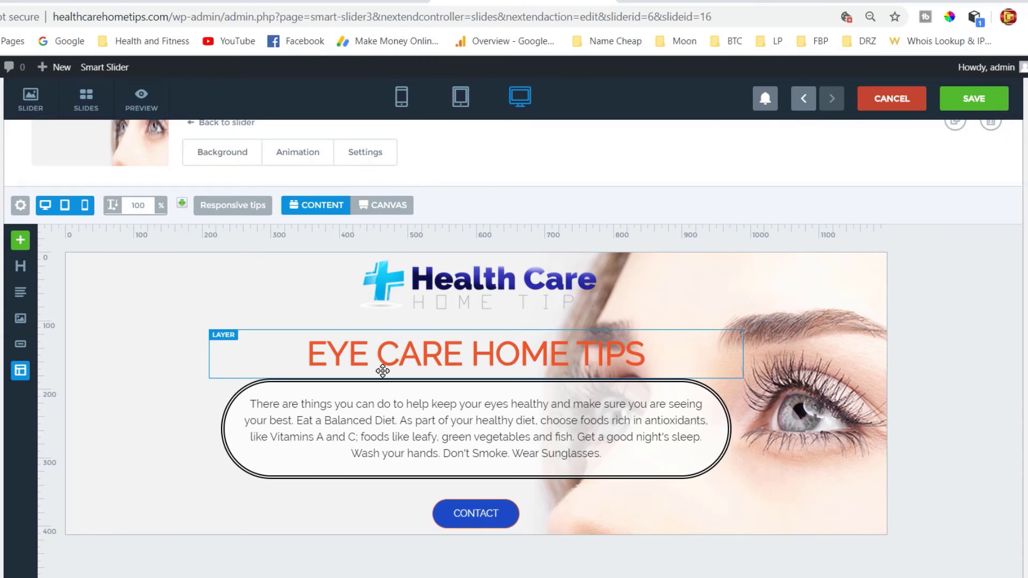
scroll(383, 370, "up", 2)
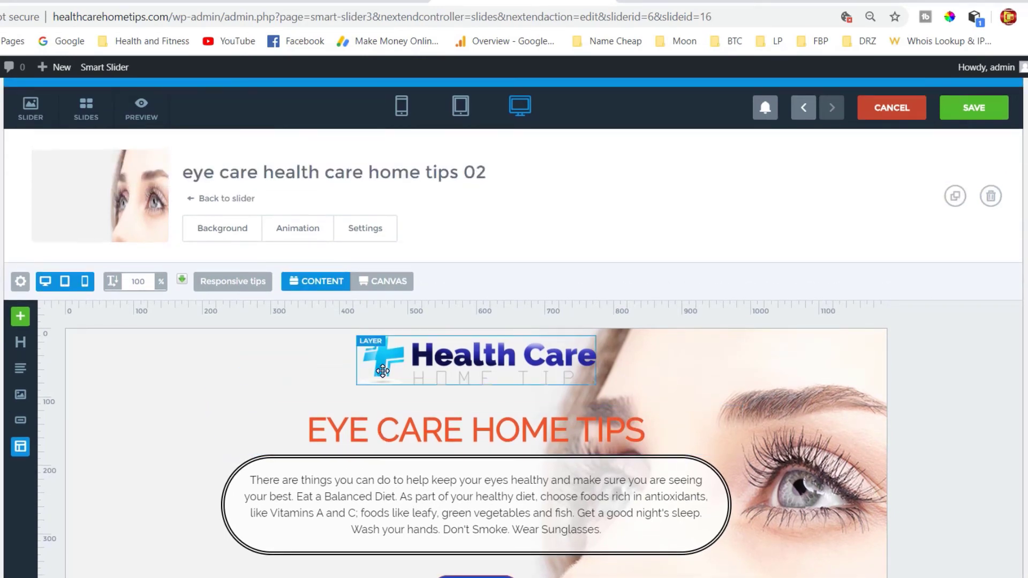
scroll(383, 371, "down", 3)
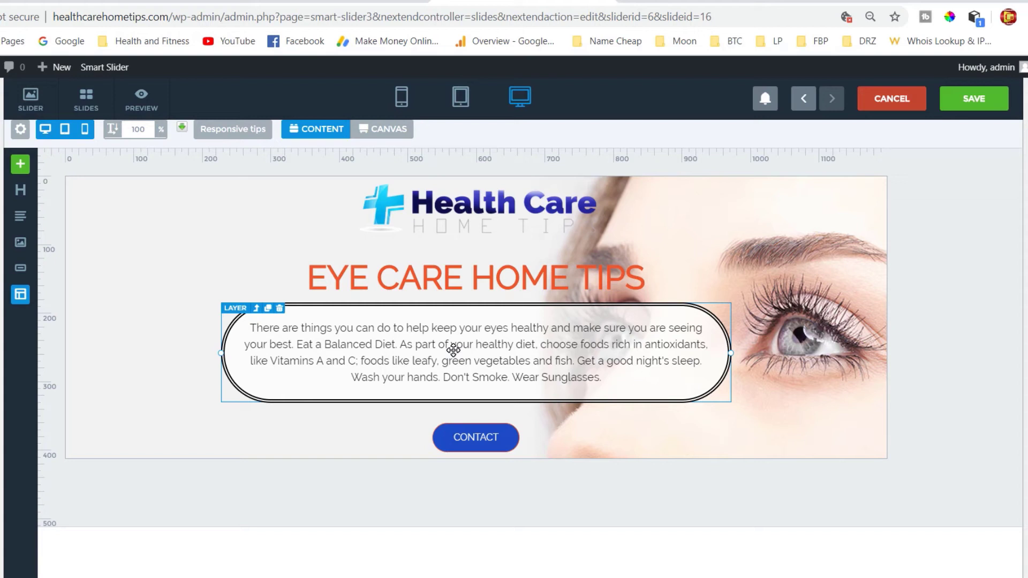
scroll(453, 350, "up", 2)
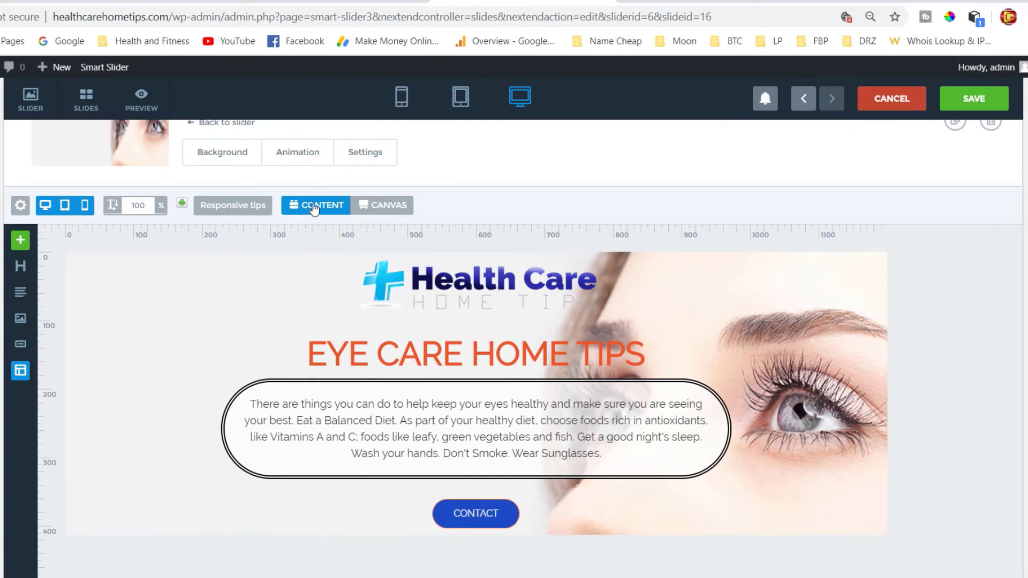
In canvas mode, try moving the logo freely to the slide's upper left corner, shrinking it and placing it in the upper right corner.
left_click(389, 209)
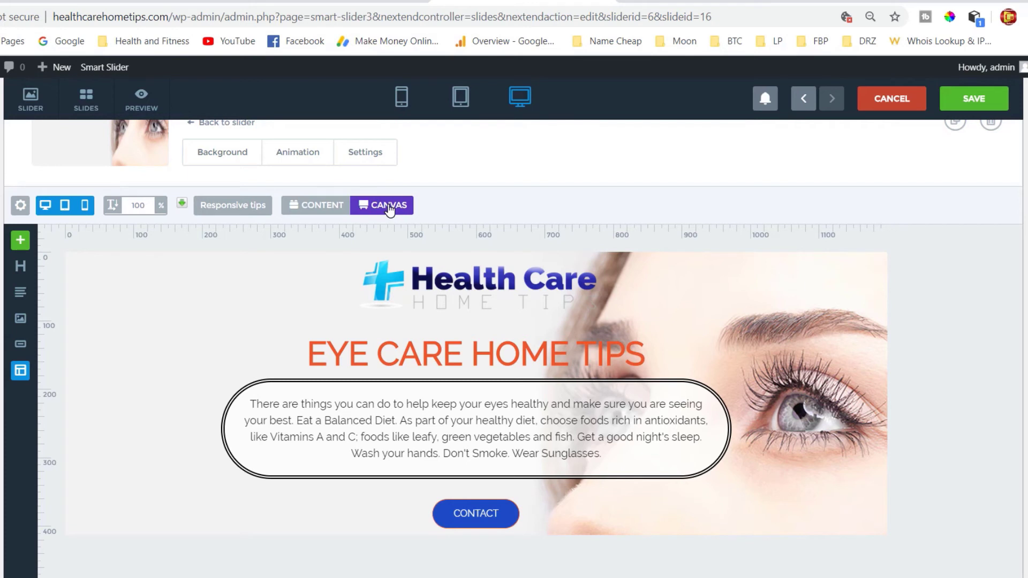
left_click(483, 284)
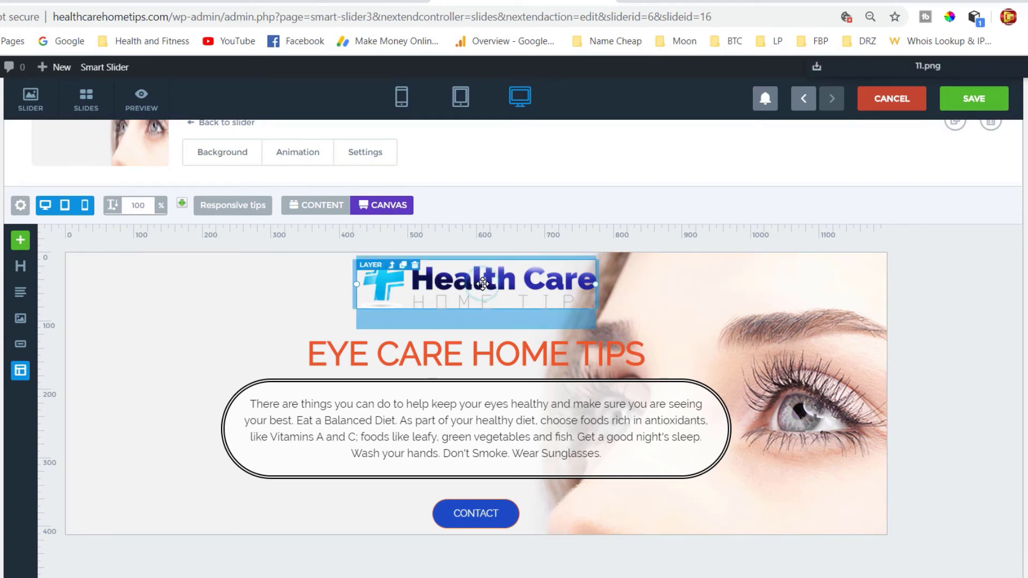
mouse_move(482, 283)
left_mouse_down()
mouse_move(423, 343)
mouse_move(329, 375)
mouse_move(246, 334)
mouse_move(204, 289)
left_mouse_up()
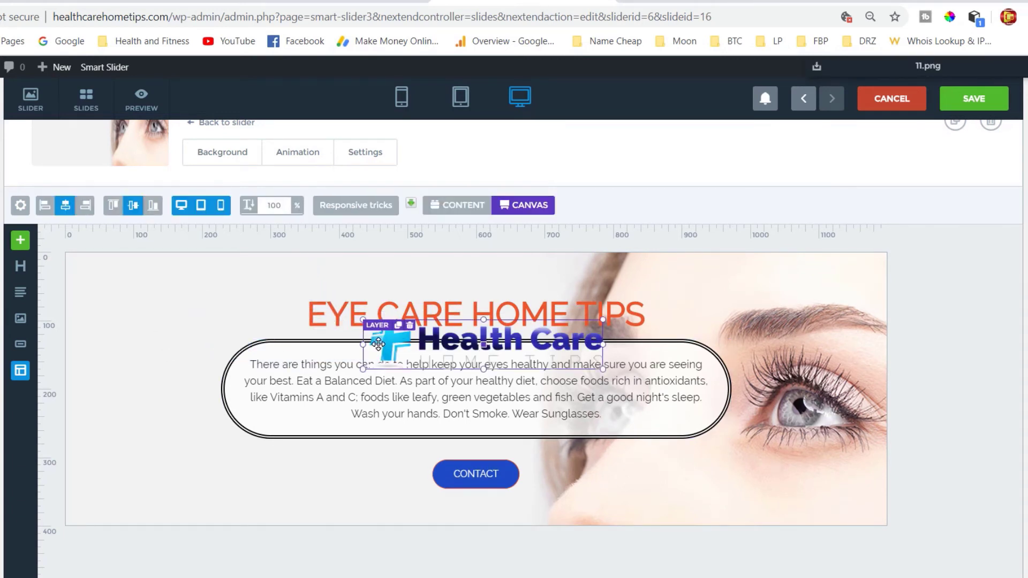
mouse_move(379, 332)
left_mouse_down()
mouse_move(90, 309)
mouse_move(88, 277)
left_mouse_up()
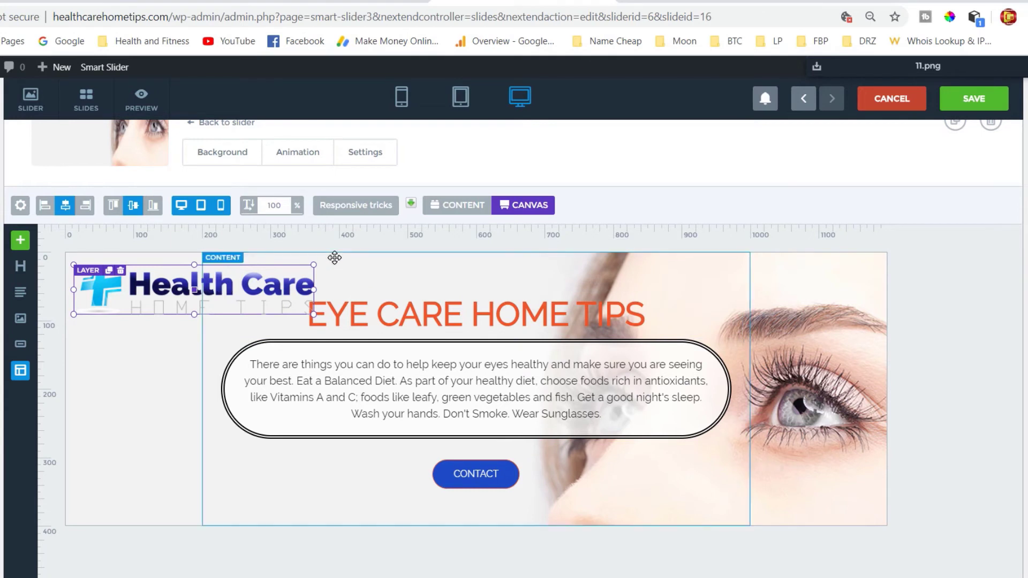
left_click_drag(314, 265, 214, 306)
left_click_drag(153, 321, 815, 280)
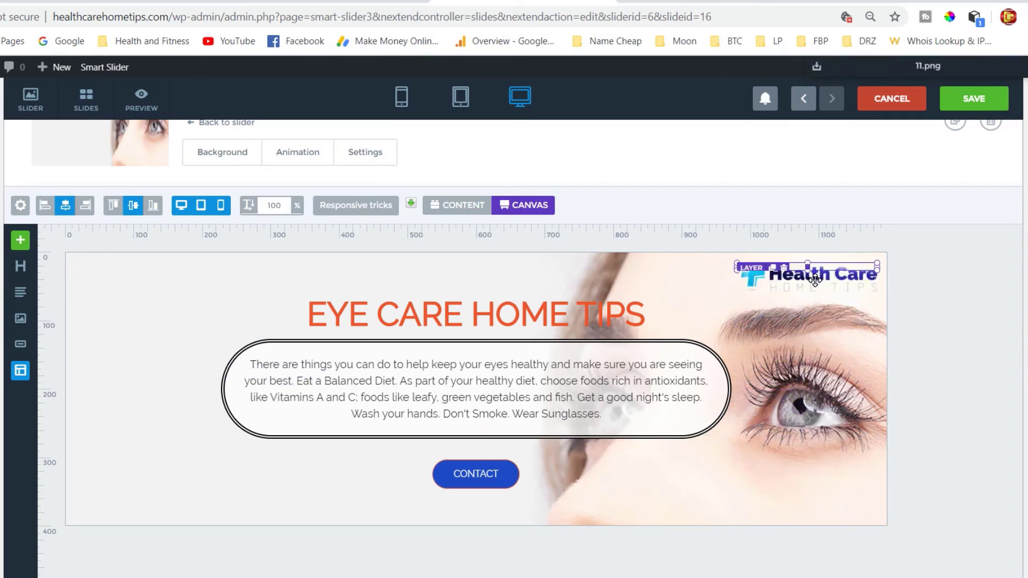
Undo the logo's free moves and resizing.
key("ctrl+z")
key("ctrl+z")
key("ctrl+z")
key("ctrl+z")
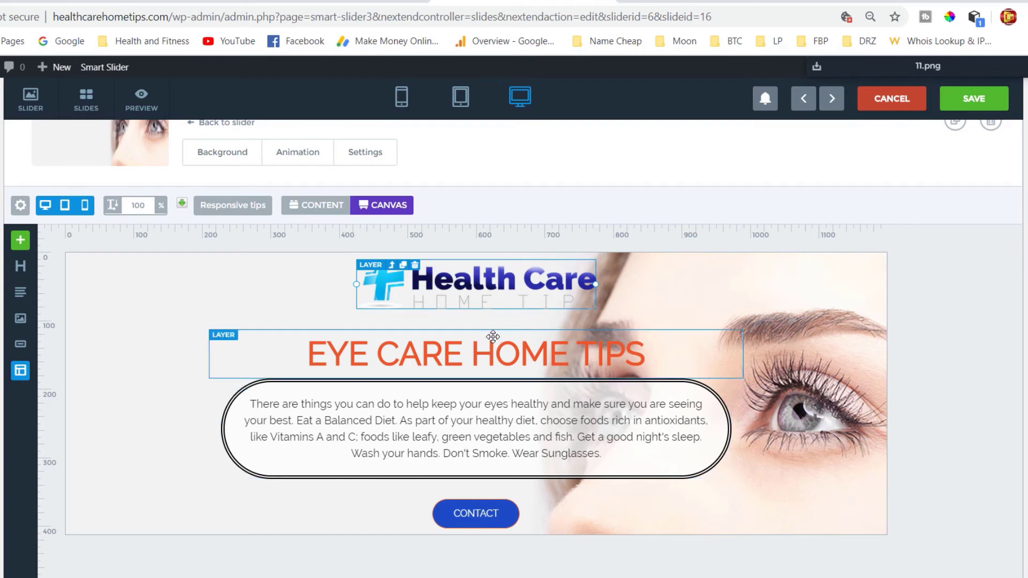
Tighten the layout by reducing the margins below the logo and above the CONTACT button, and save the slide.
left_click(484, 320)
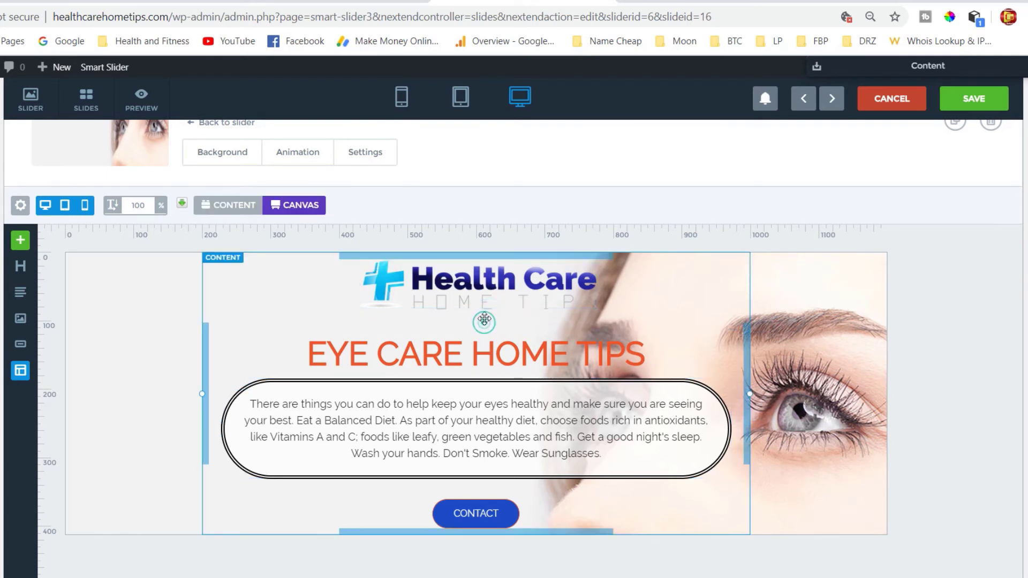
left_click(484, 320)
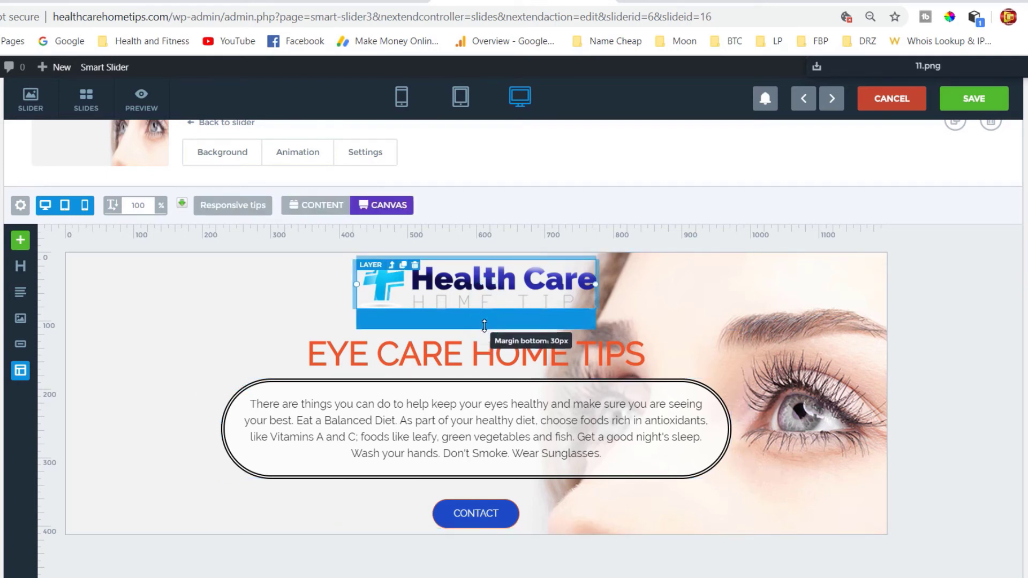
left_click_drag(484, 325, 484, 319)
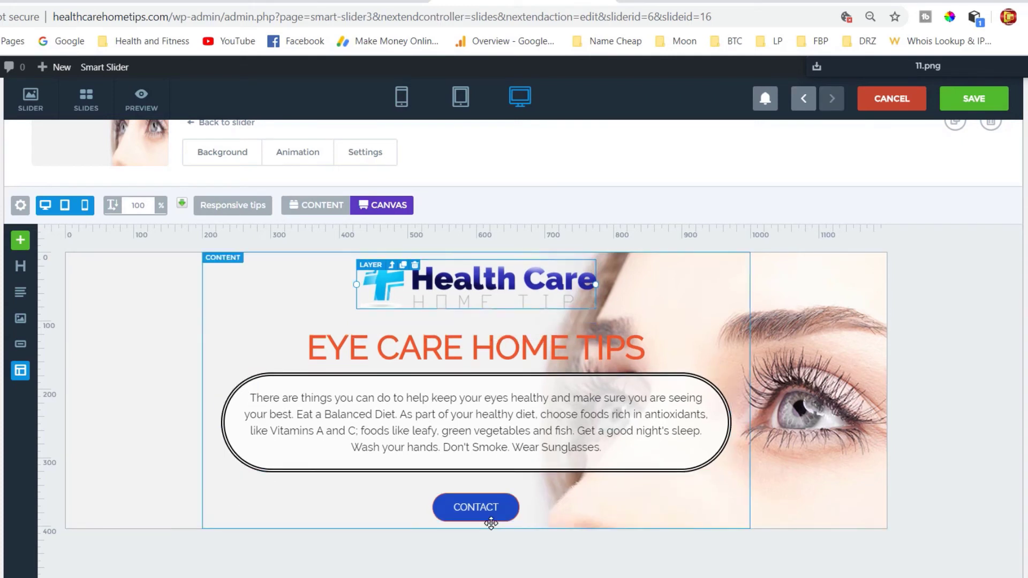
left_click(480, 454)
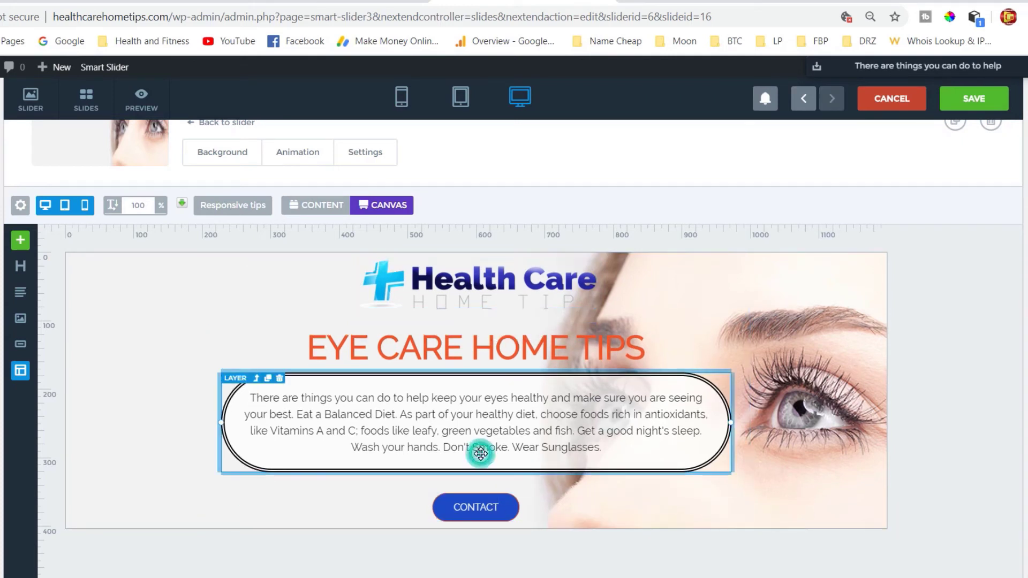
left_click(479, 507)
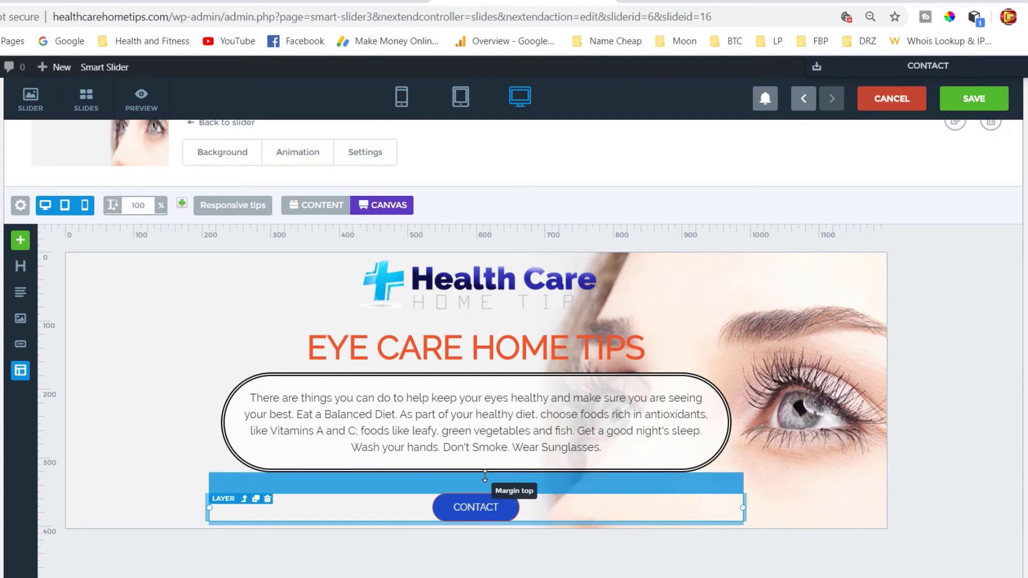
left_click_drag(484, 476, 486, 470)
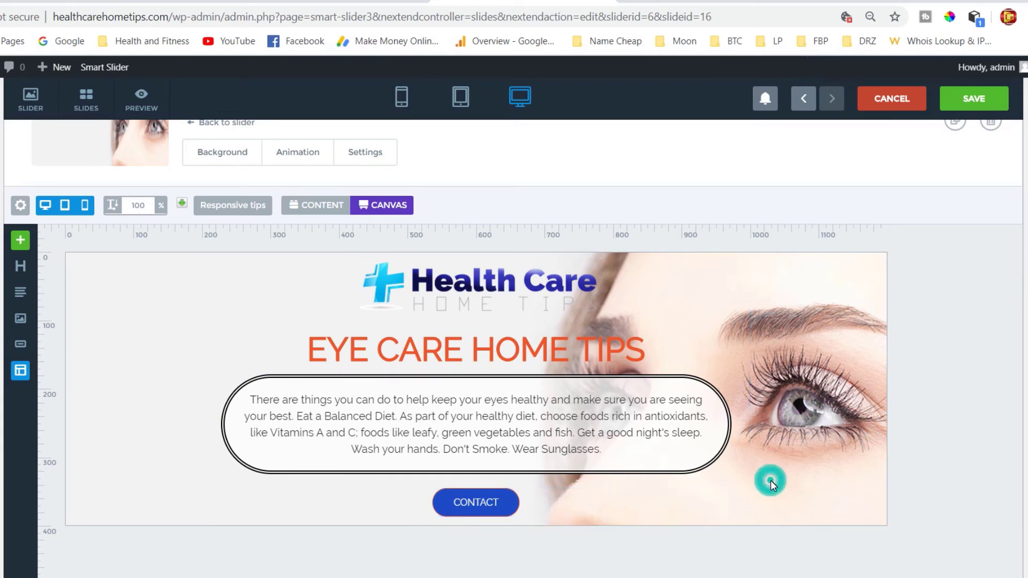
left_click(979, 97)
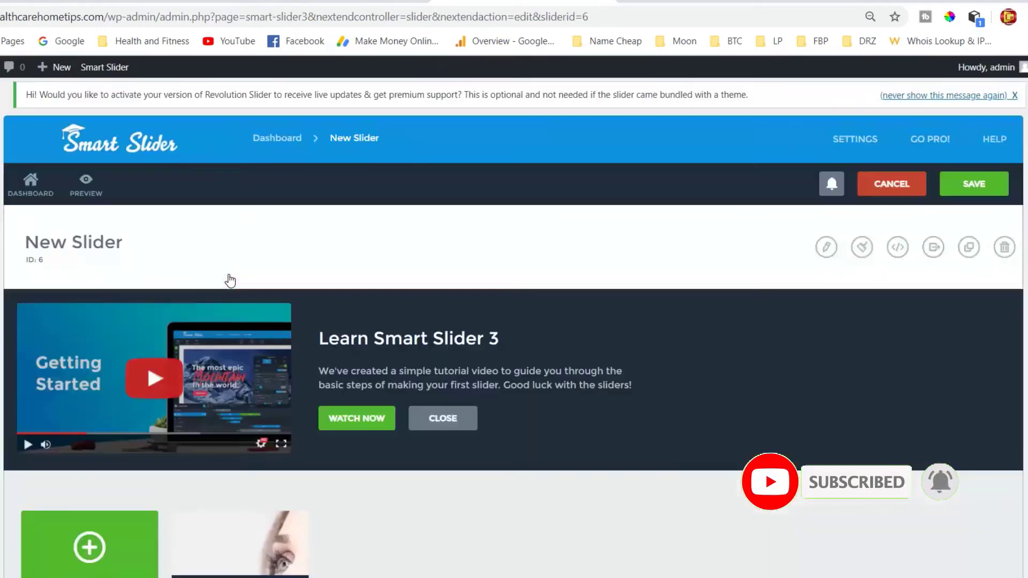
Duplicate the eye care slide in the slider and open the copy for editing.
scroll(314, 326, "down", 5)
mouse_move(268, 244)
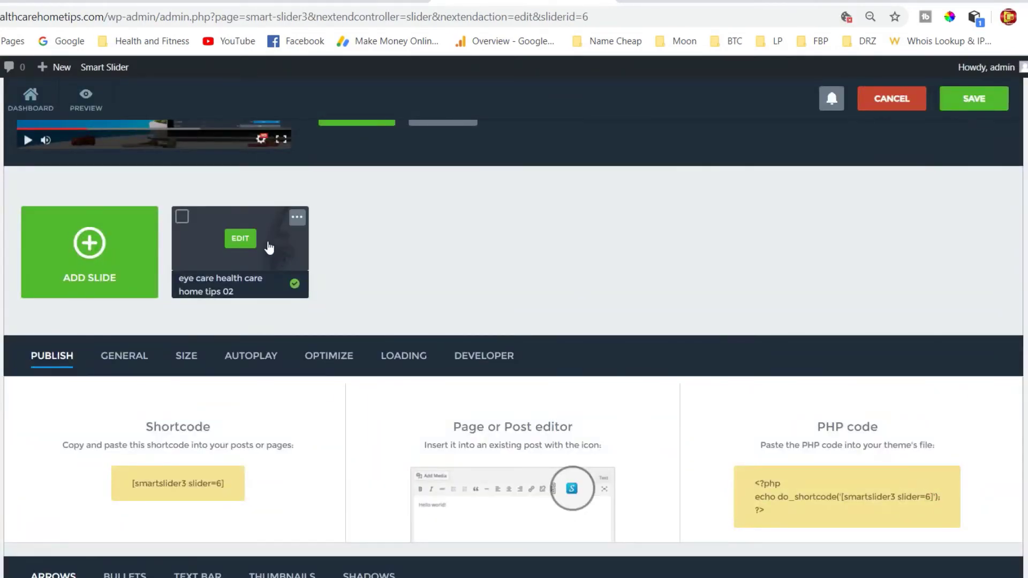
left_click(298, 219)
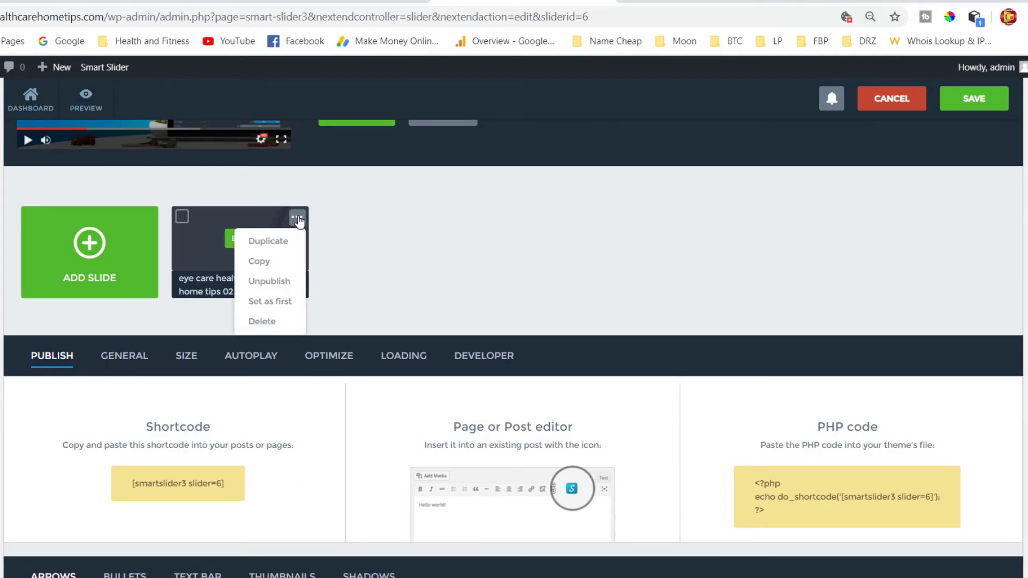
left_click(261, 245)
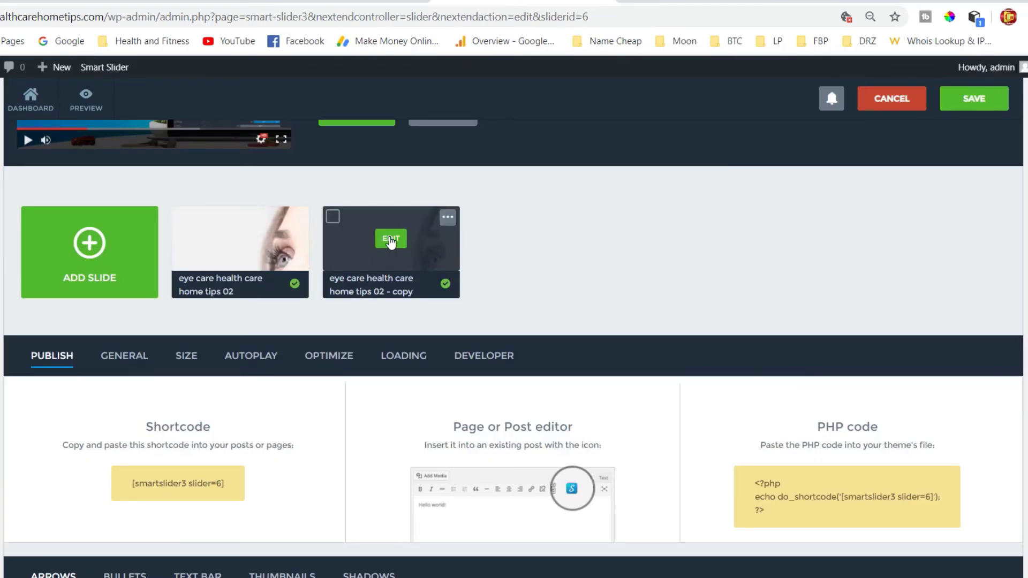
left_click(391, 239)
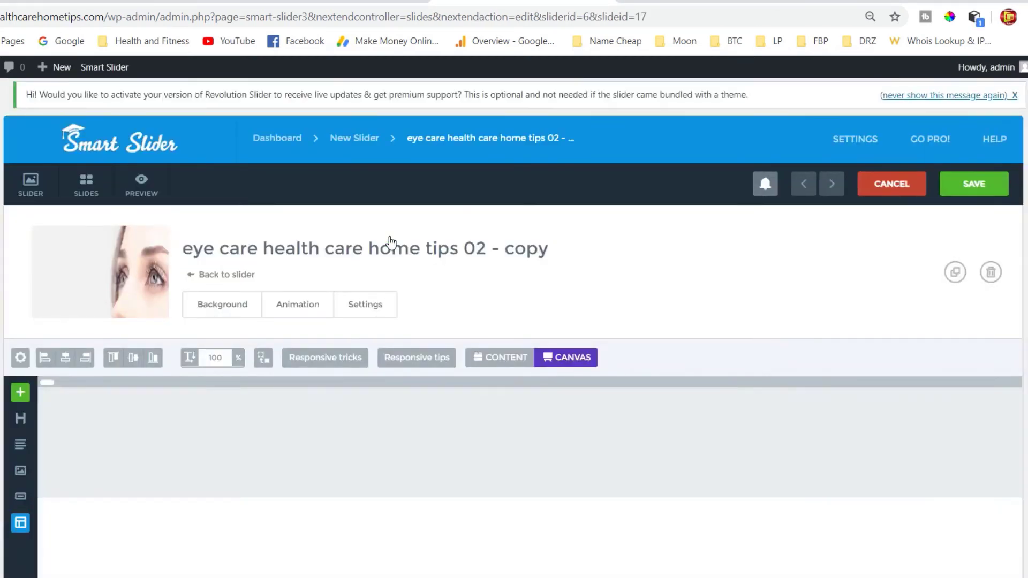
Replace the copied slide's background image with hair-care-health-care-home-tips-03.jpg from the media library.
left_click(222, 305)
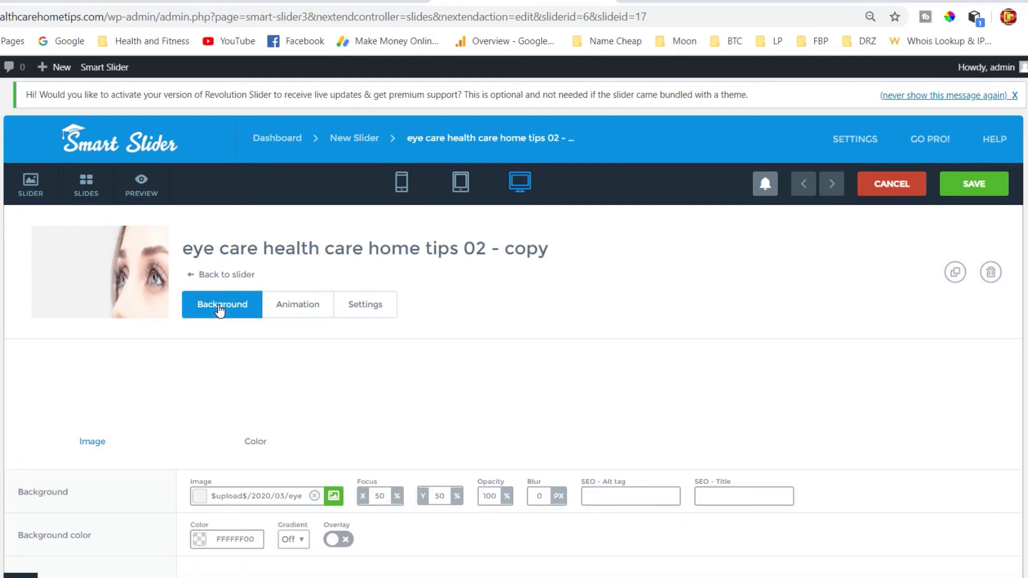
scroll(246, 337, "down", 3)
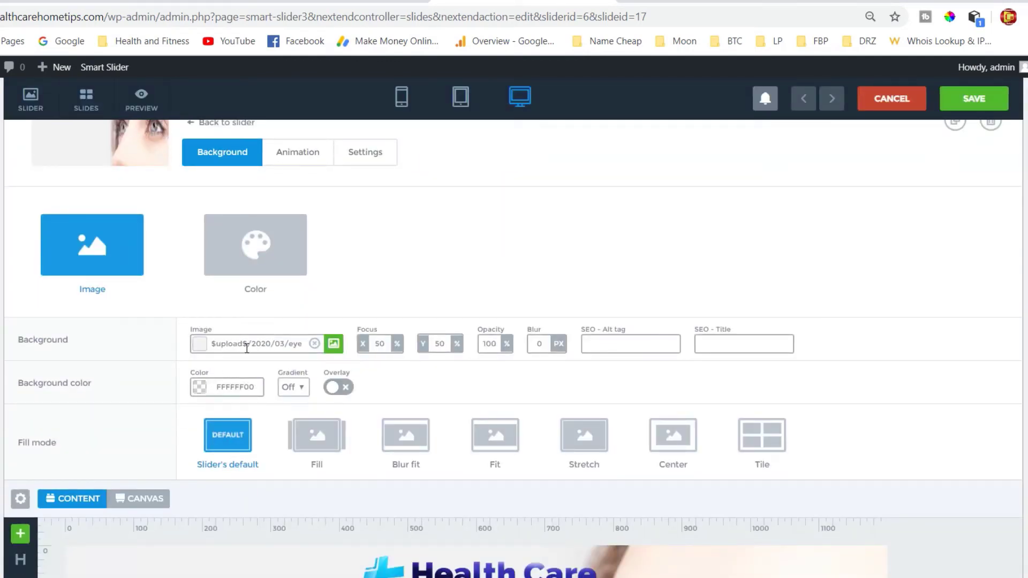
left_click(314, 344)
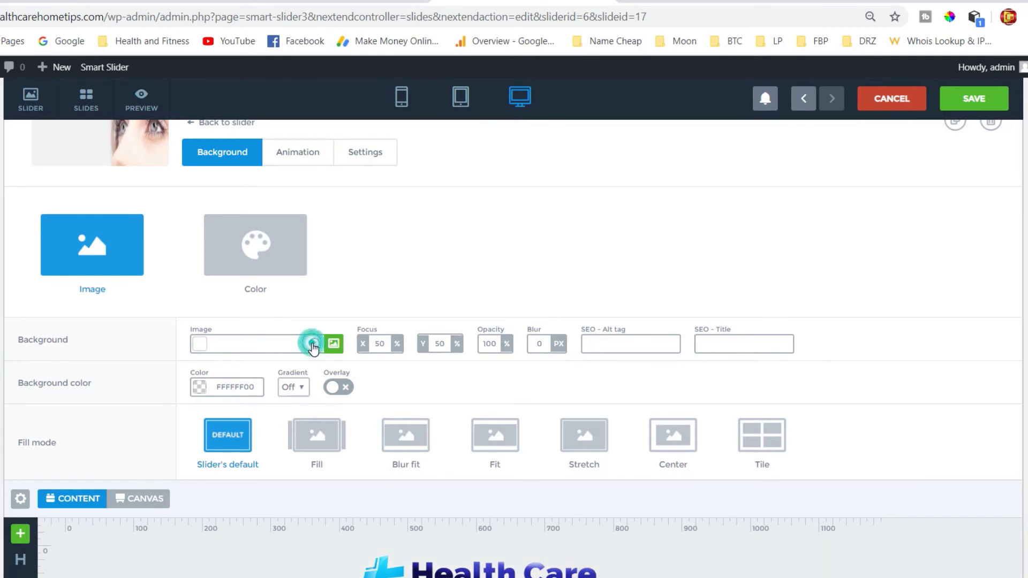
left_click(334, 345)
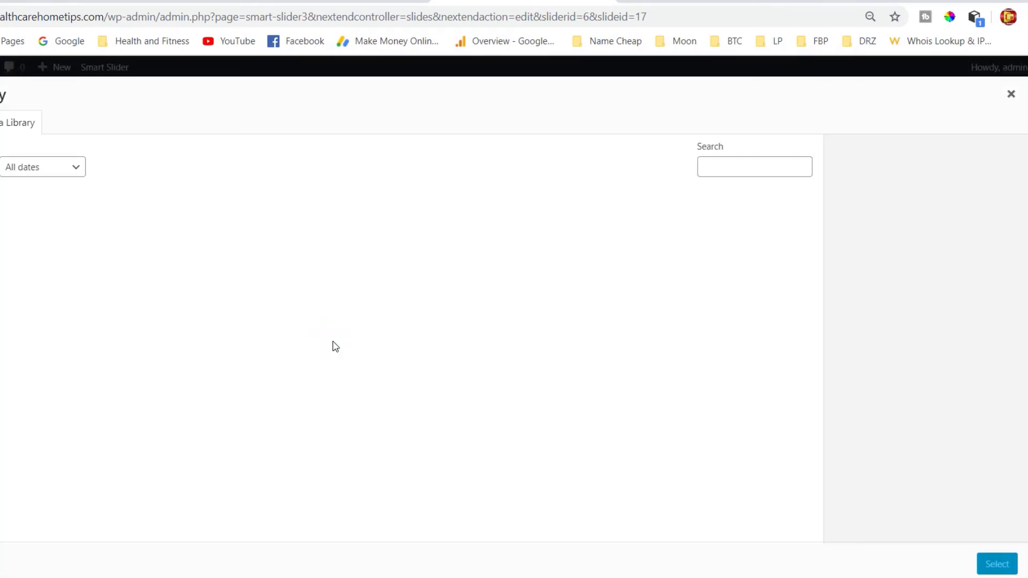
left_click(55, 245)
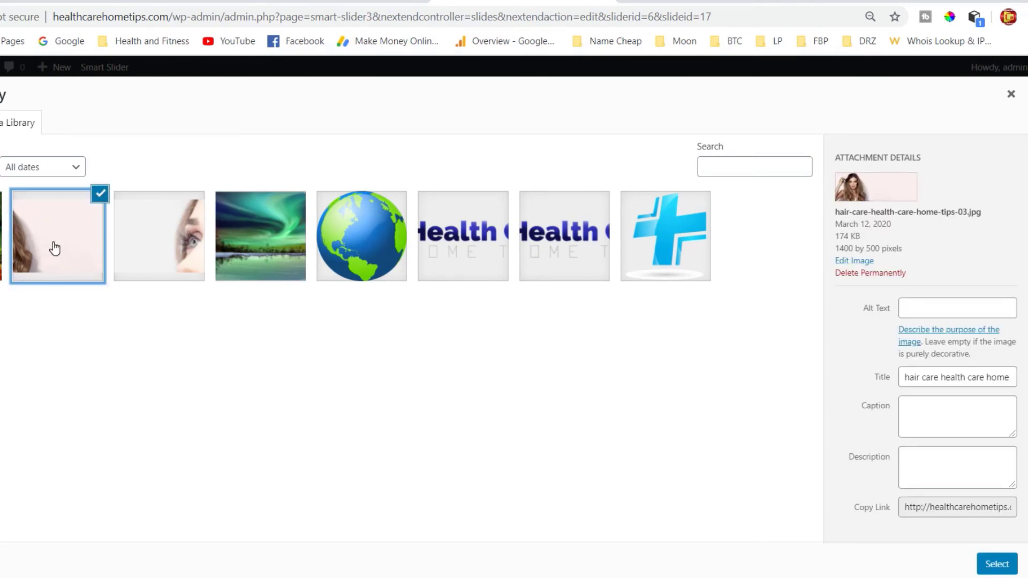
left_click(998, 564)
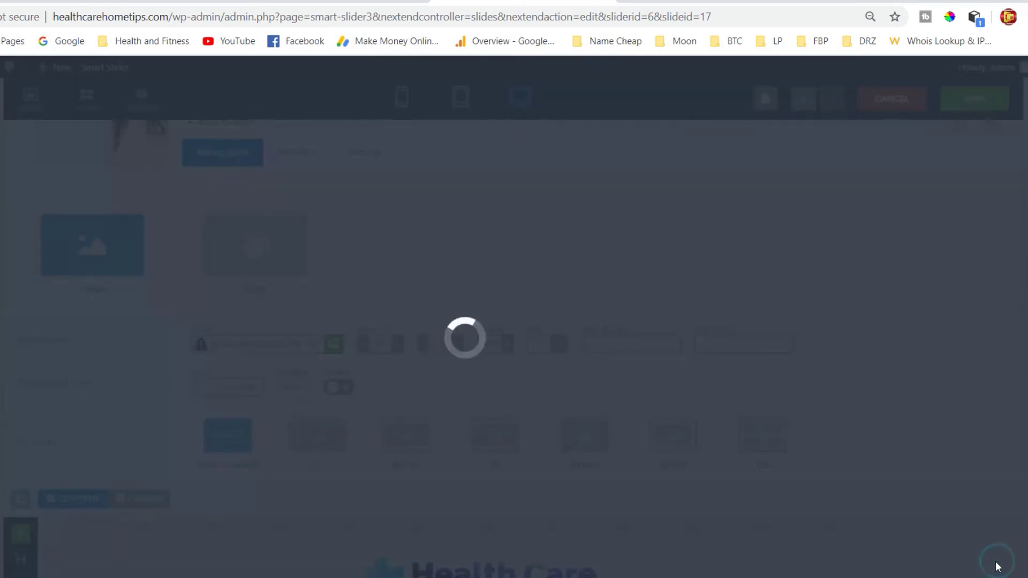
Change the copied slide's heading text to EAR CARE HOME TIPS.
scroll(444, 432, "down", 5)
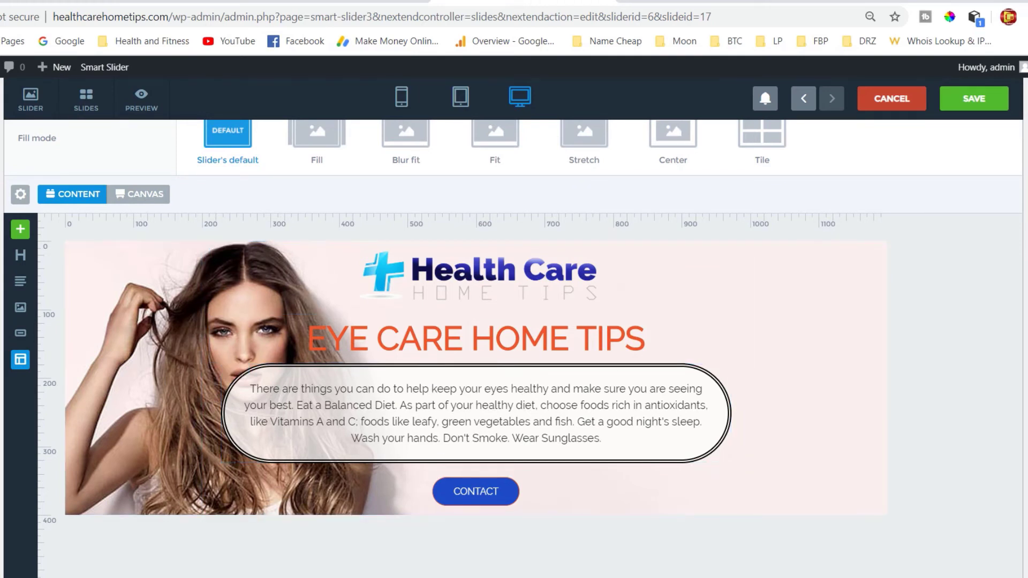
left_click(316, 342)
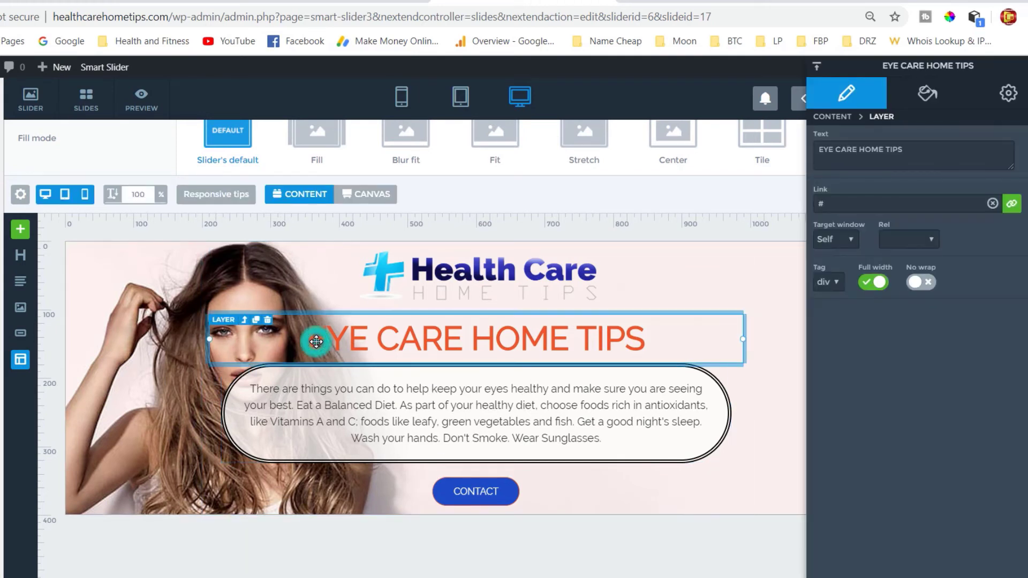
double_click(823, 153)
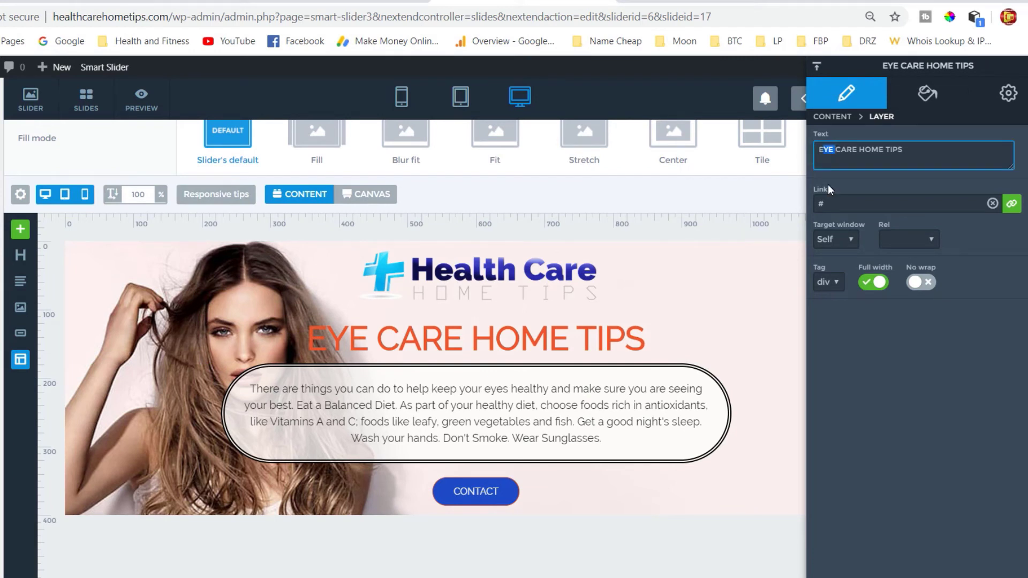
type("AR")
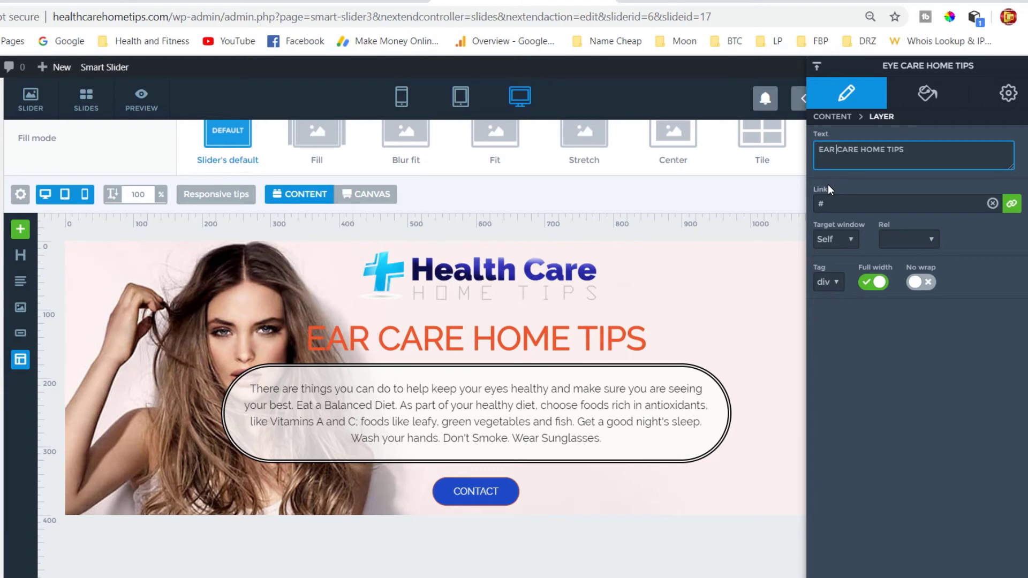
key("Return")
key("BackSpace")
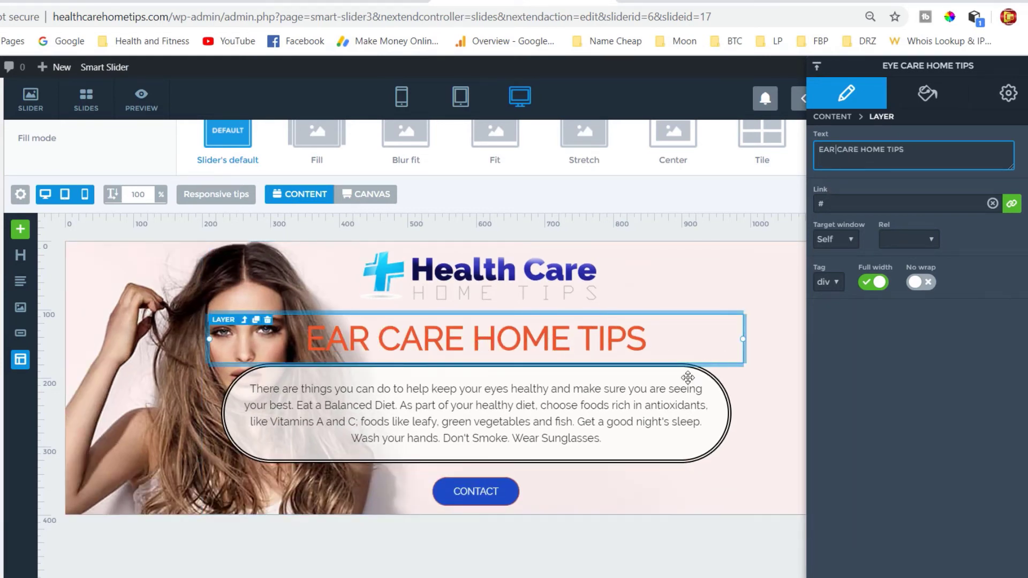
Switch to the Smart Slider 3 document in Word and copy the paragraph under the Ear care heading.
left_click(482, 415)
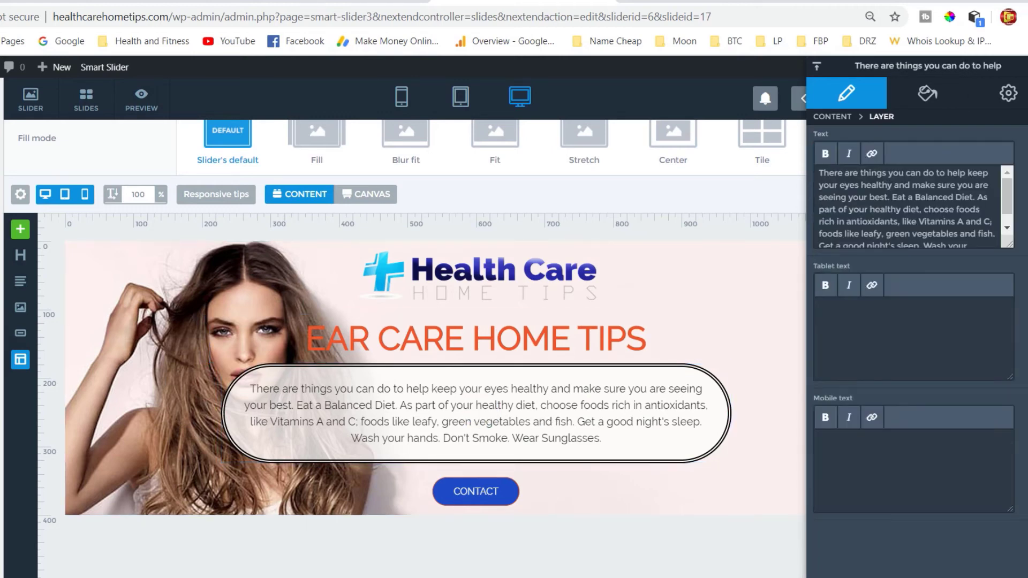
left_click(538, 568)
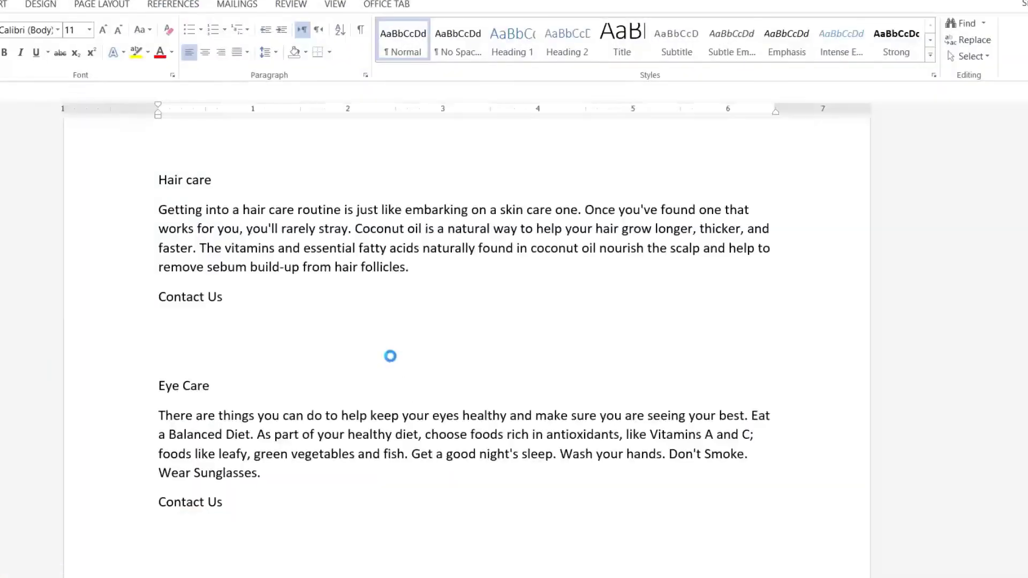
scroll(280, 362, "down", 4)
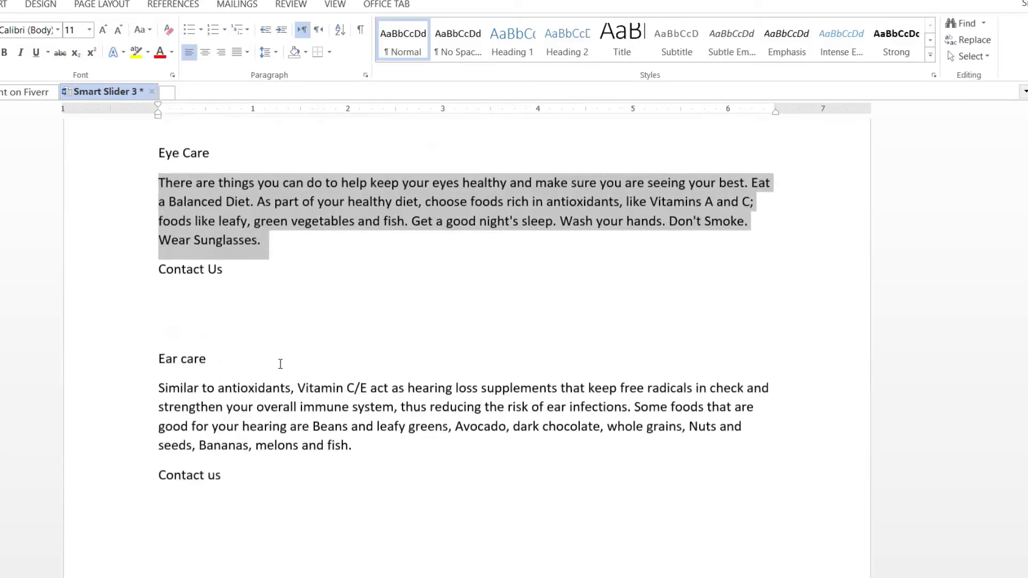
left_click_drag(158, 383, 352, 447)
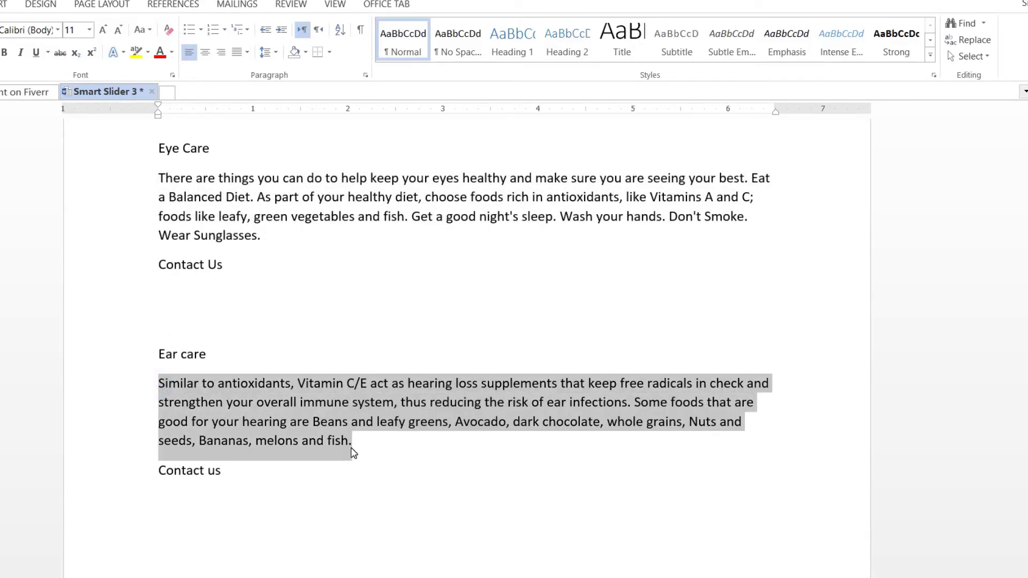
Return to the slide editor in the browser and replace the boxed paragraph's text with the copied Ear care text.
key("alt+Tab")
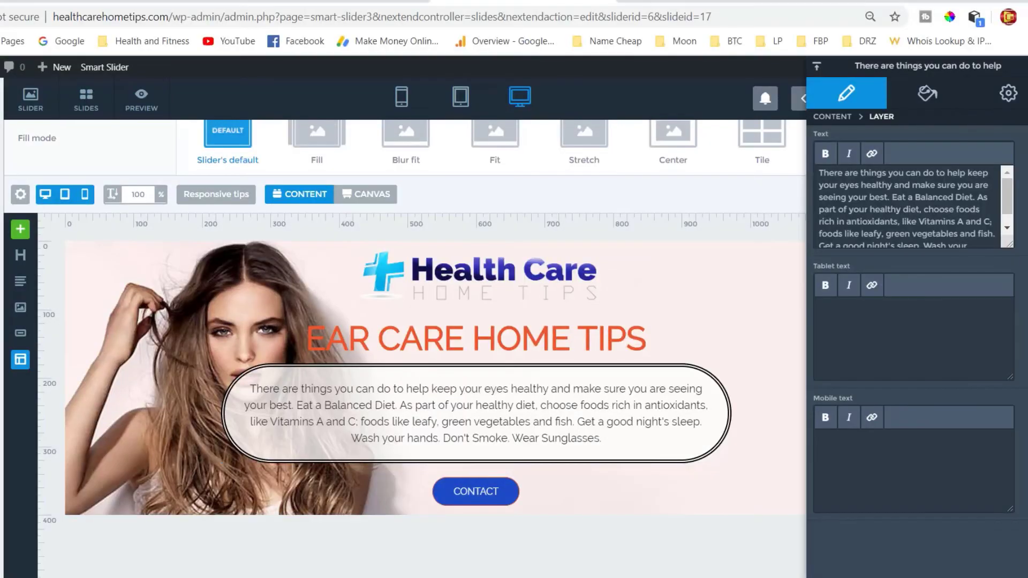
left_click(416, 411)
left_click(876, 214)
key("ctrl+a")
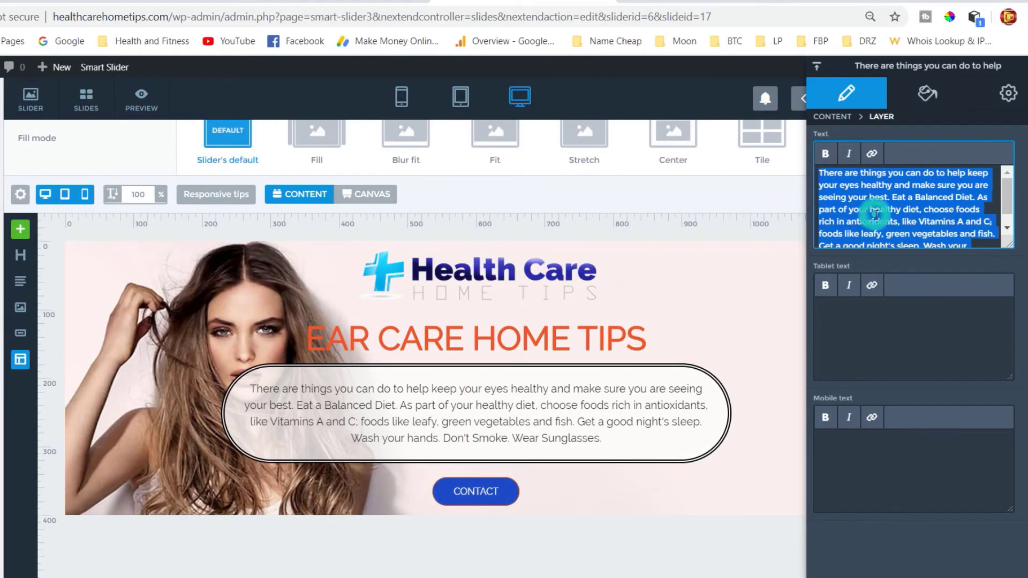
key("ctrl+v")
left_click(476, 420)
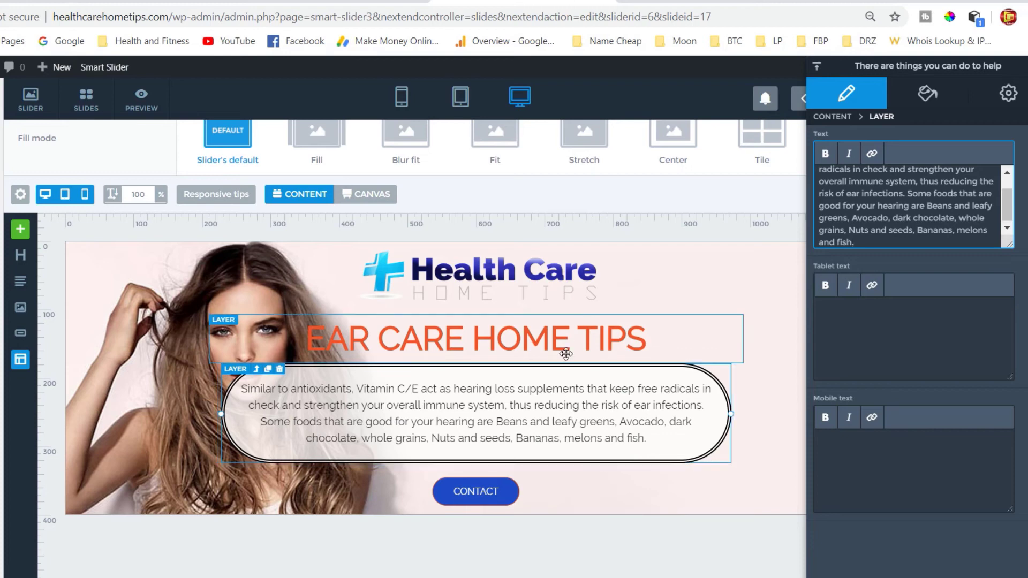
Save the ear care slide and go back to the slider's slide overview.
scroll(482, 406, "up", 3)
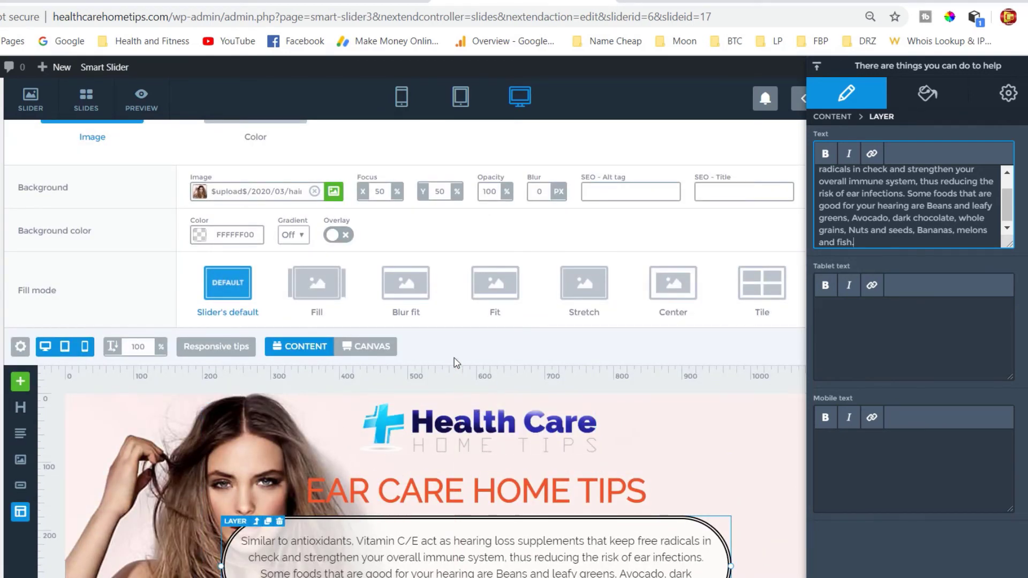
scroll(536, 366, "down", 3)
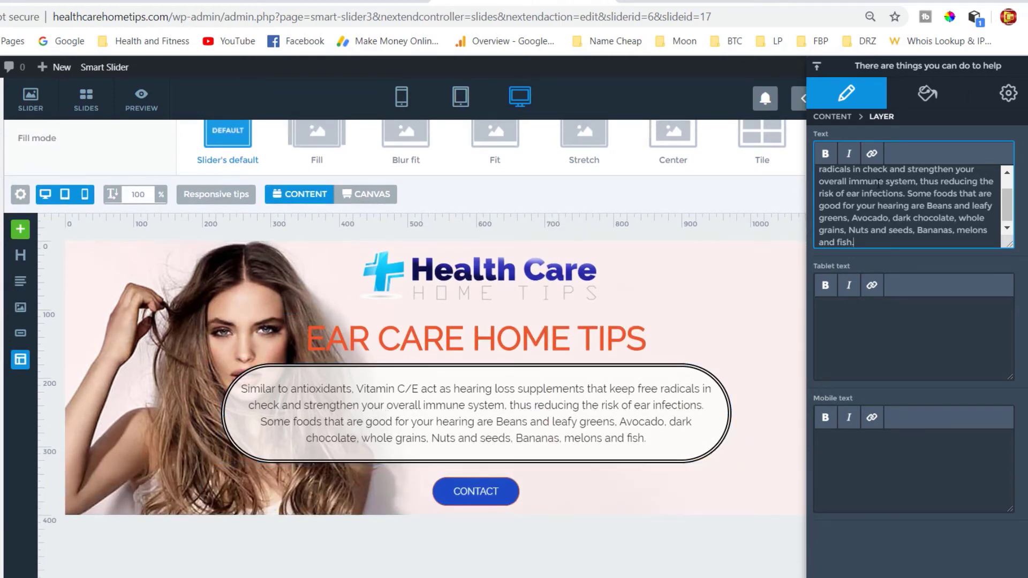
left_click(817, 65)
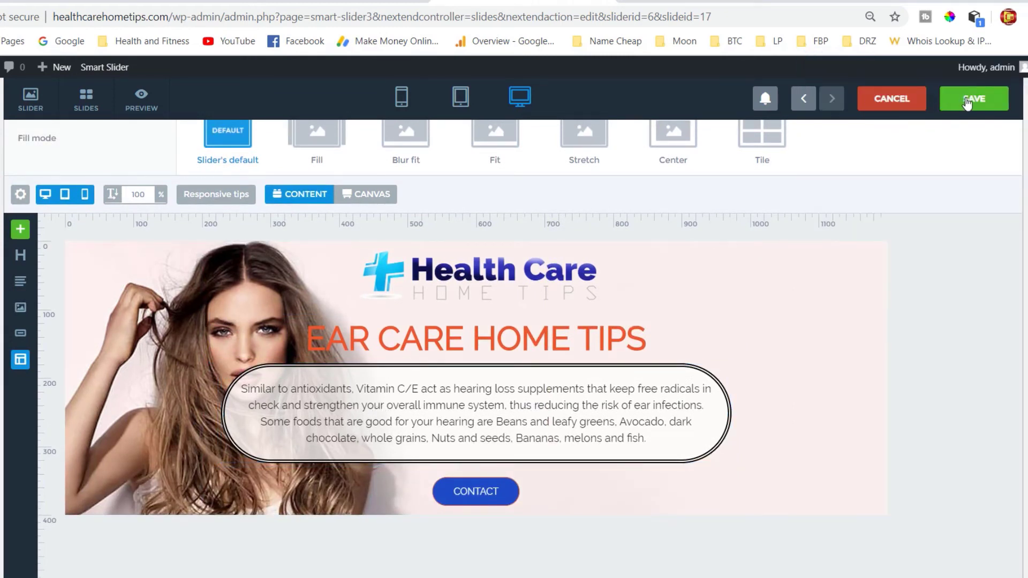
left_click(965, 98)
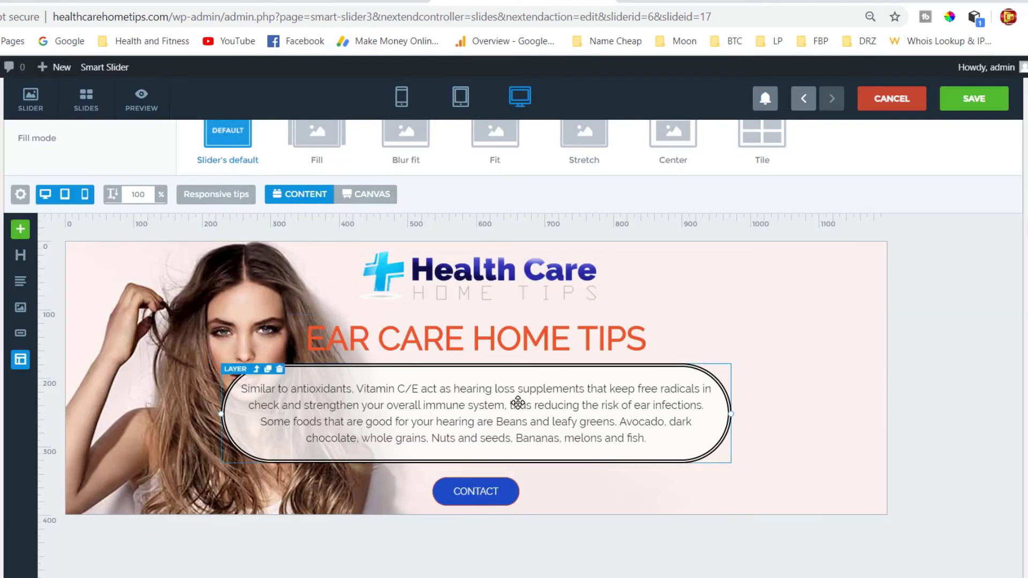
scroll(518, 403, "up", 5)
scroll(518, 403, "up", 3)
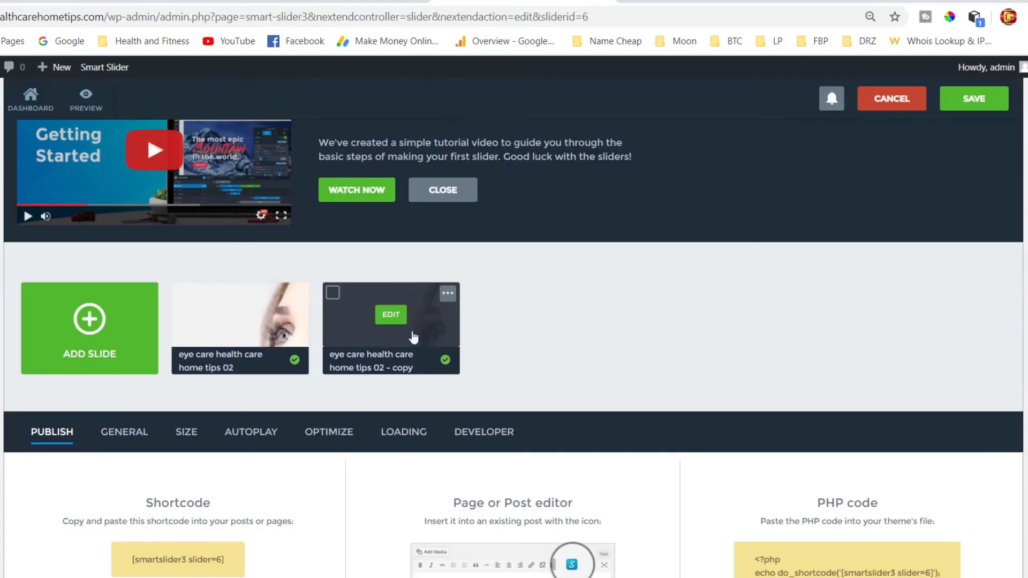
Duplicate the slide "eye care health care home tips 02 - copy" and open the new duplicate for editing.
left_click(449, 295)
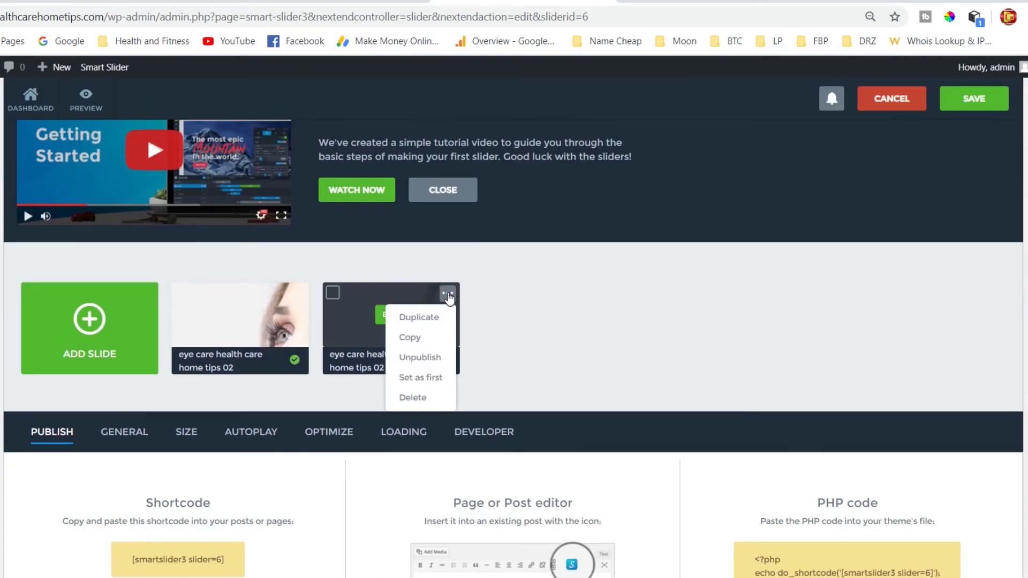
left_click(419, 316)
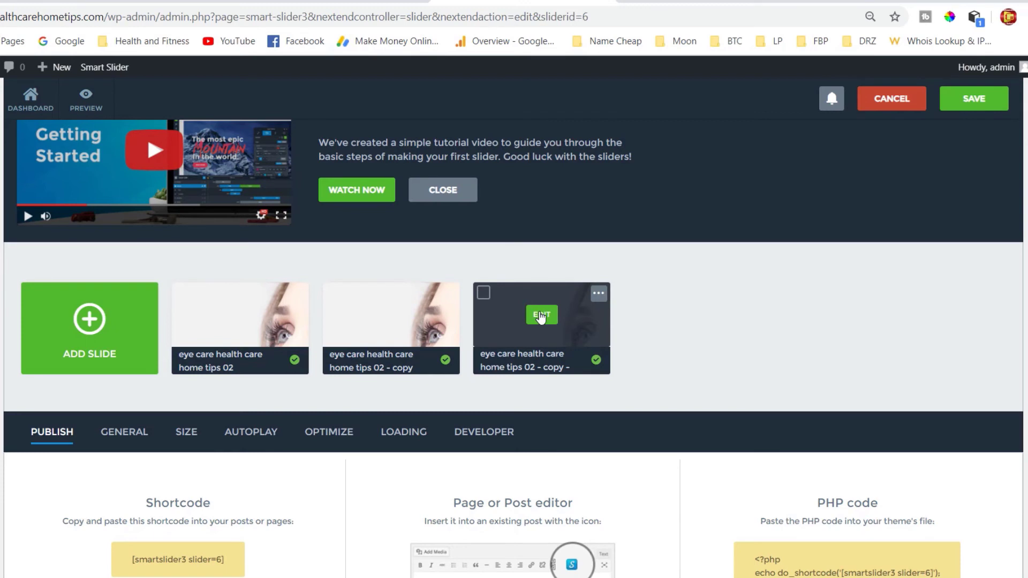
left_click(541, 316)
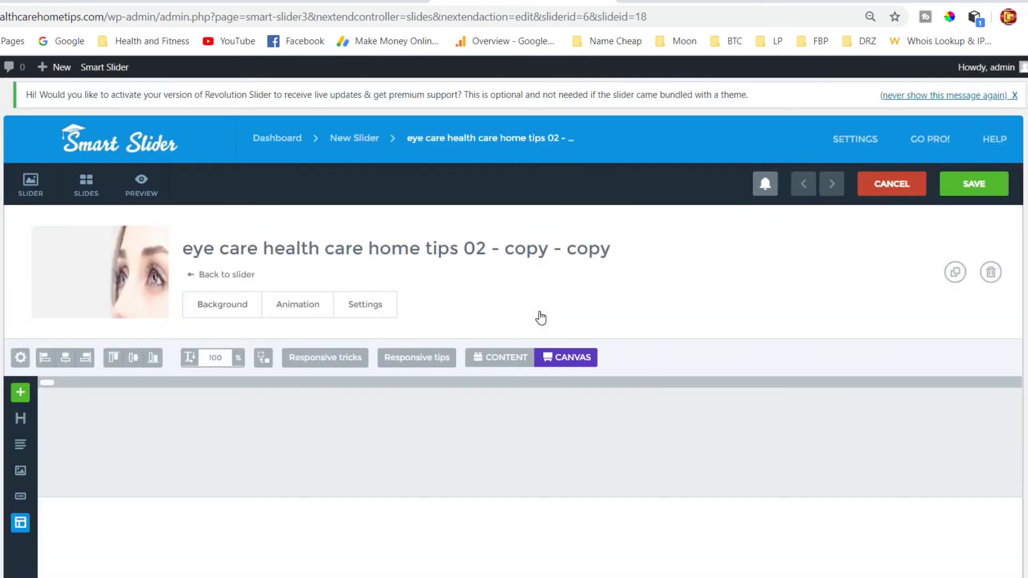
Change the duplicated slide's title to "HAIR care health care home tips 02".
left_click(624, 249)
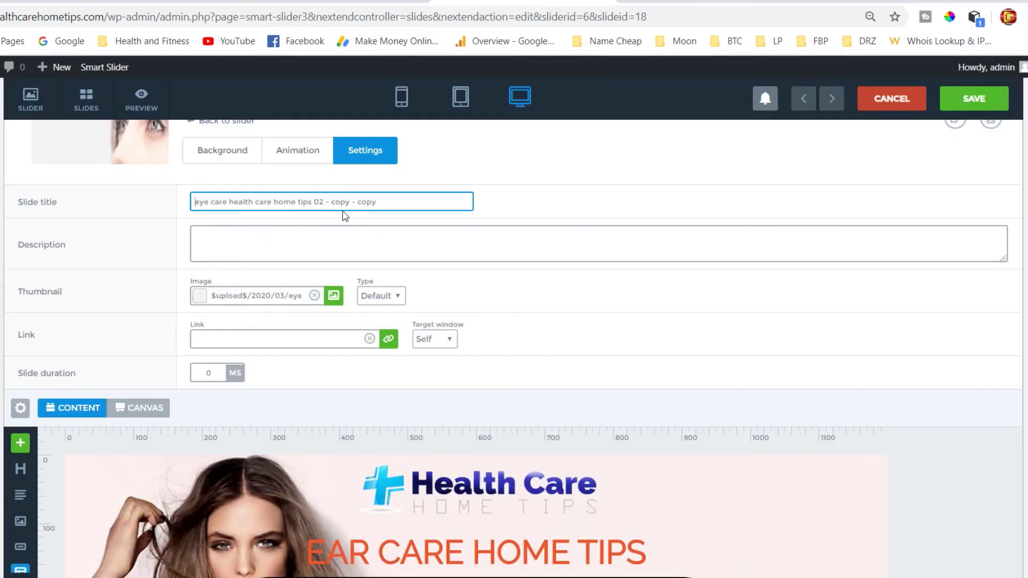
left_click_drag(324, 200, 463, 200)
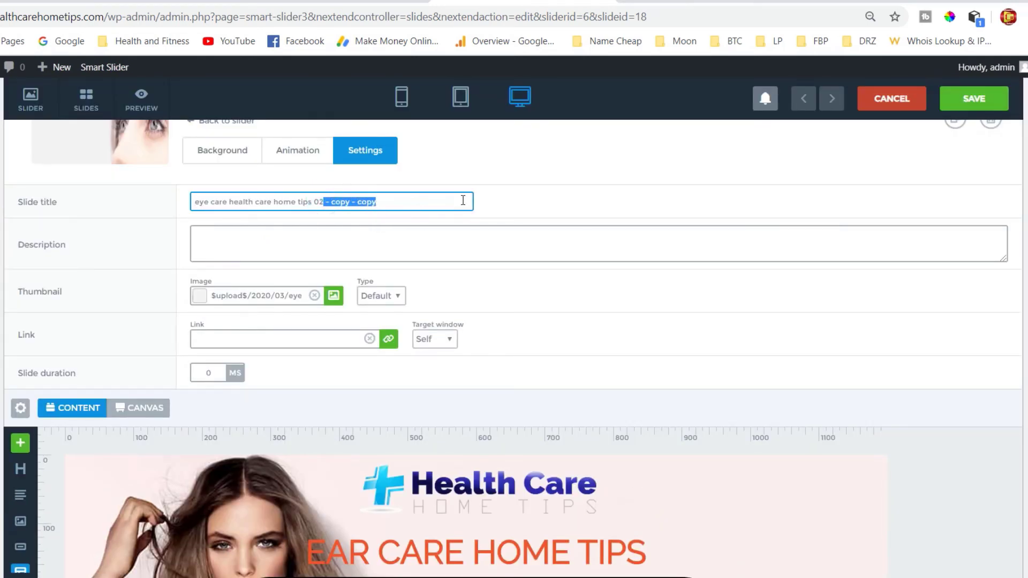
key("BackSpace")
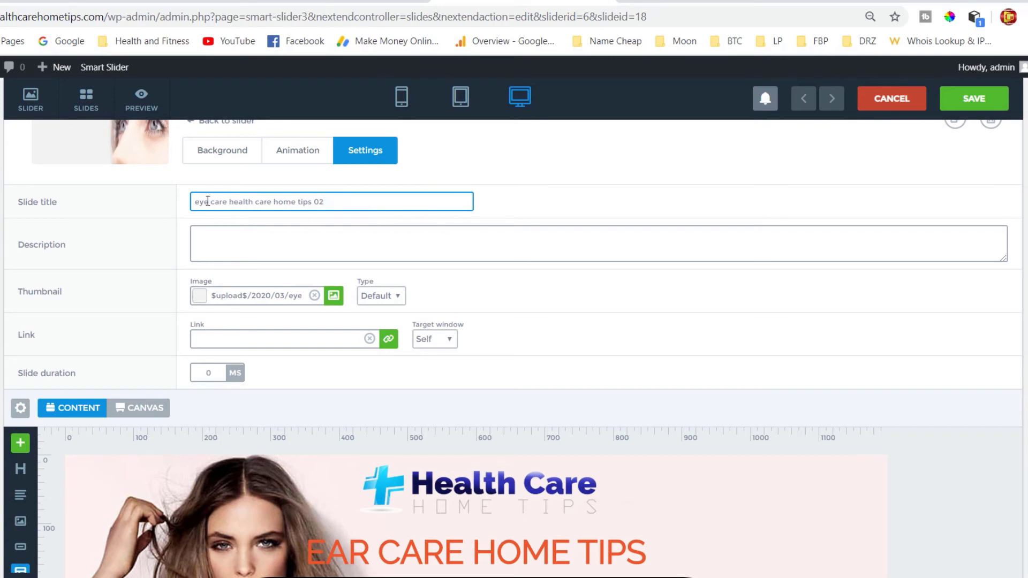
left_click_drag(207, 201, 194, 205)
type("hAIR")
Clear the woman's hair picture from the slide's background image setting.
scroll(633, 215, "down", 4)
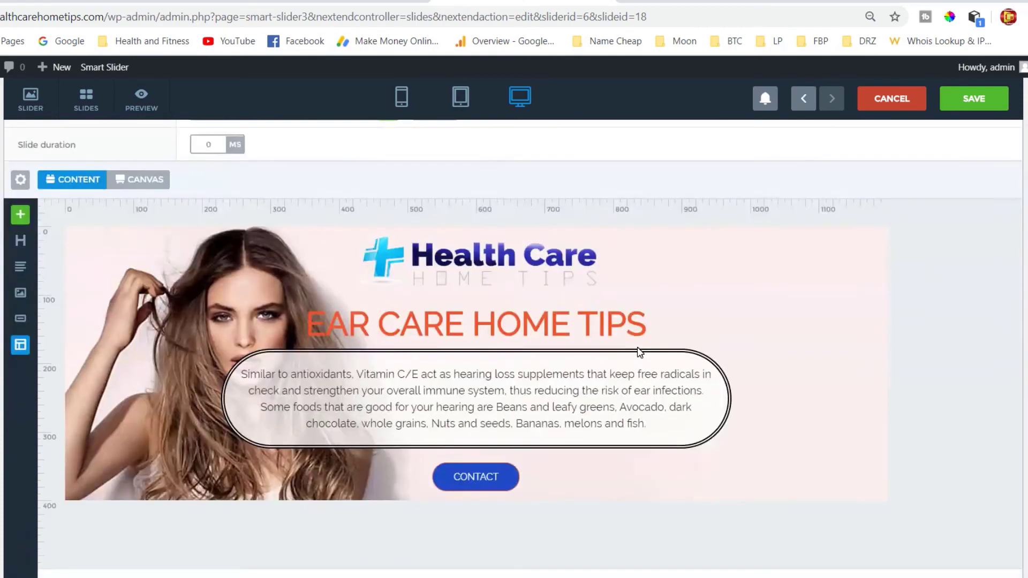
scroll(356, 366, "up", 5)
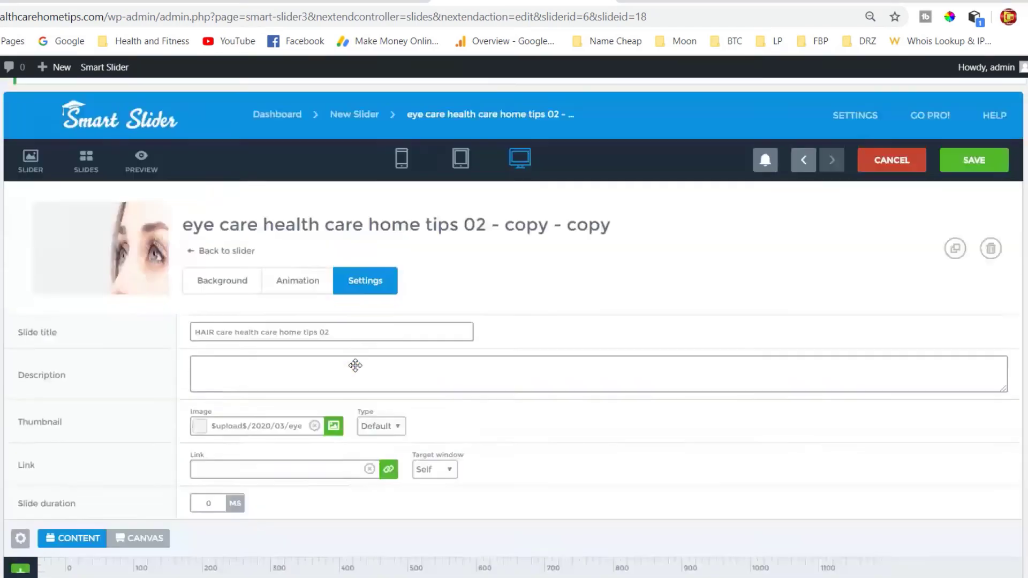
scroll(356, 366, "up", 1)
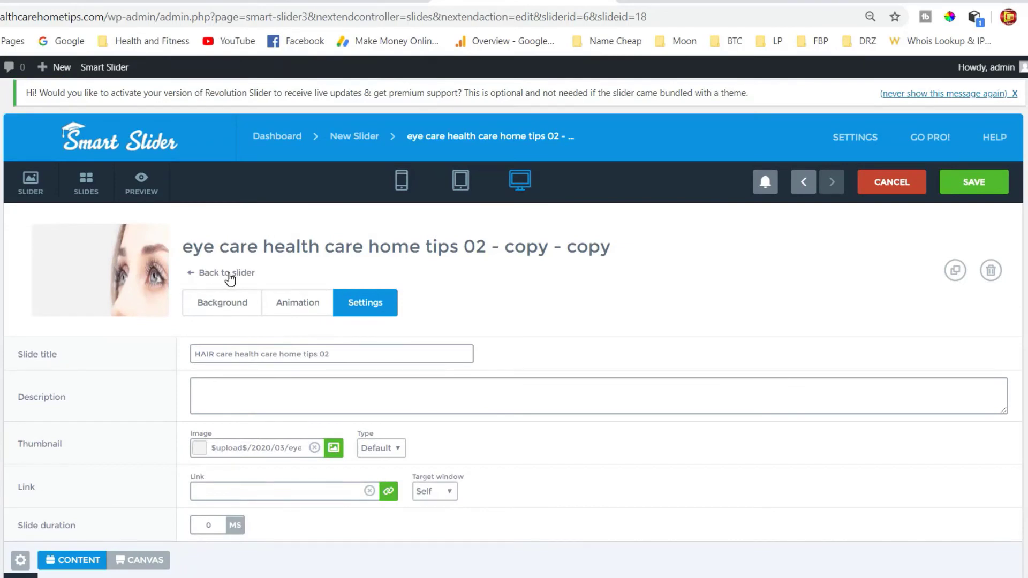
left_click(215, 308)
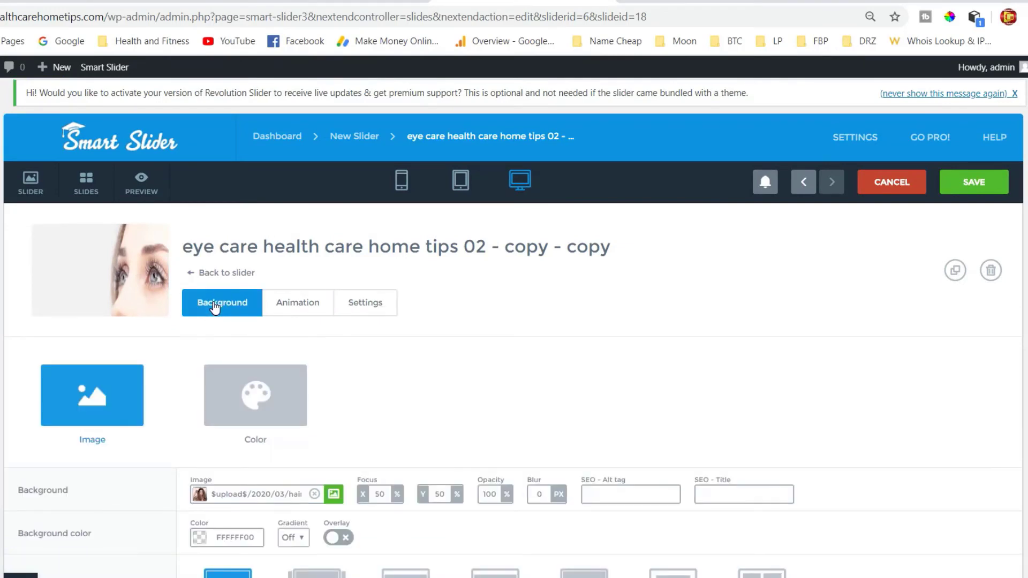
scroll(377, 341, "down", 3)
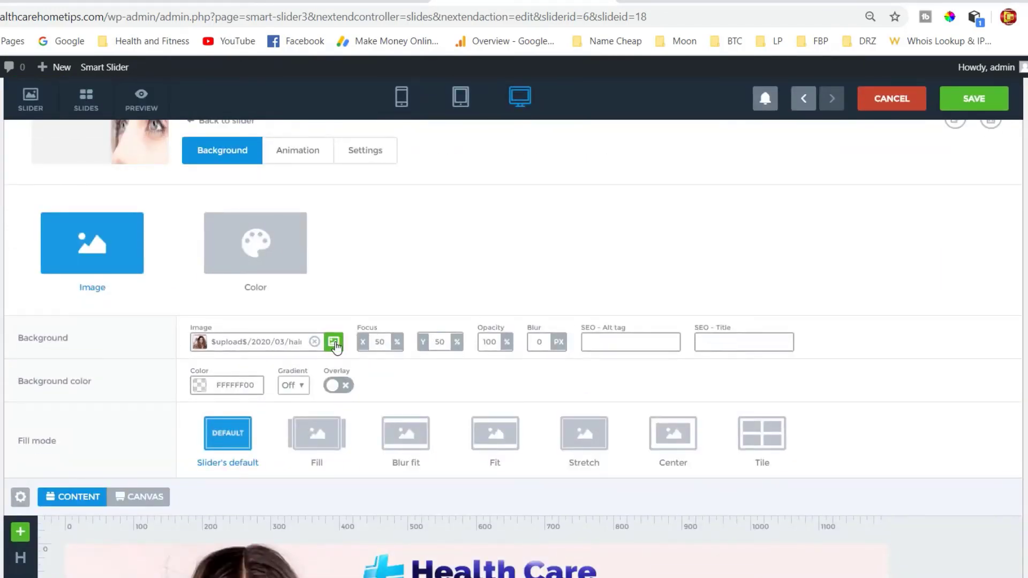
left_click(314, 341)
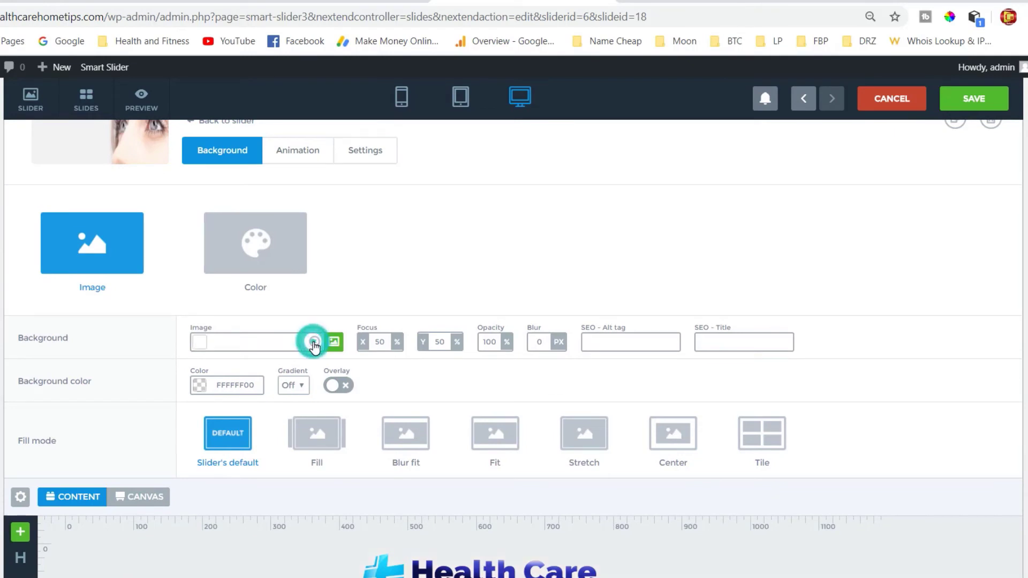
Upload "ear care health care home tips 02" from the Slider Images folder and insert it as the slide's background image.
left_click(336, 345)
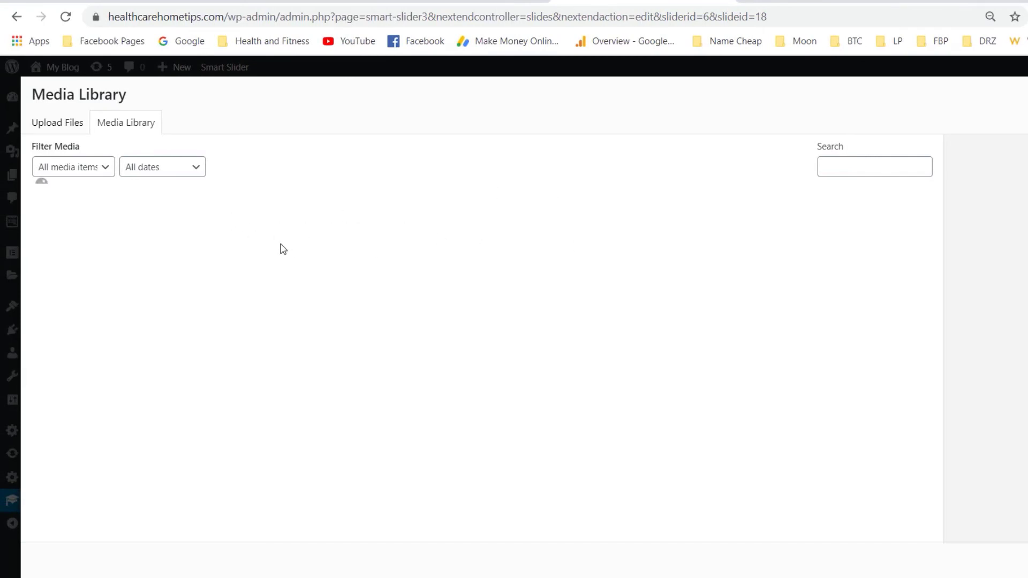
left_click(60, 125)
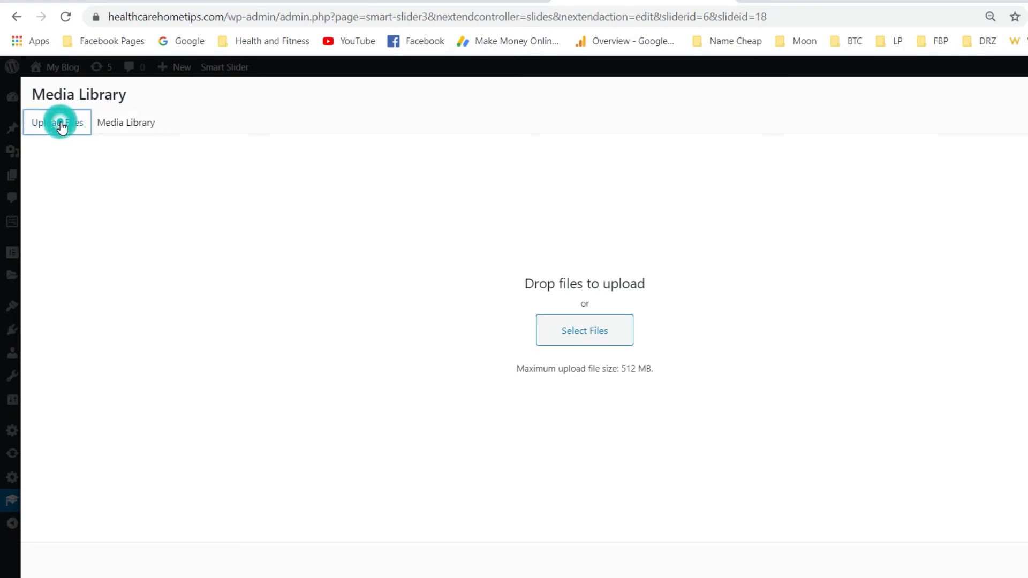
left_click(580, 325)
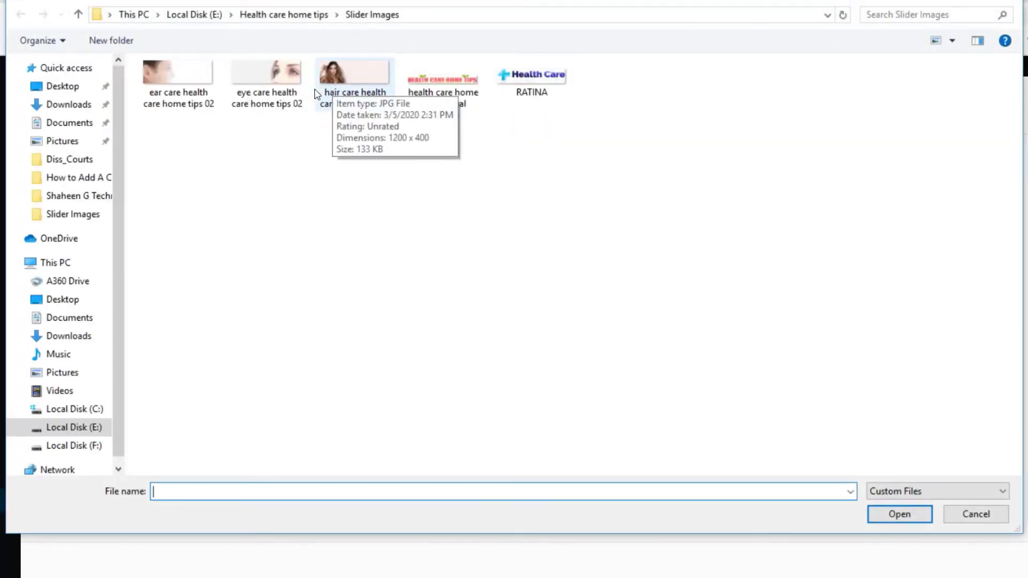
left_click(177, 80)
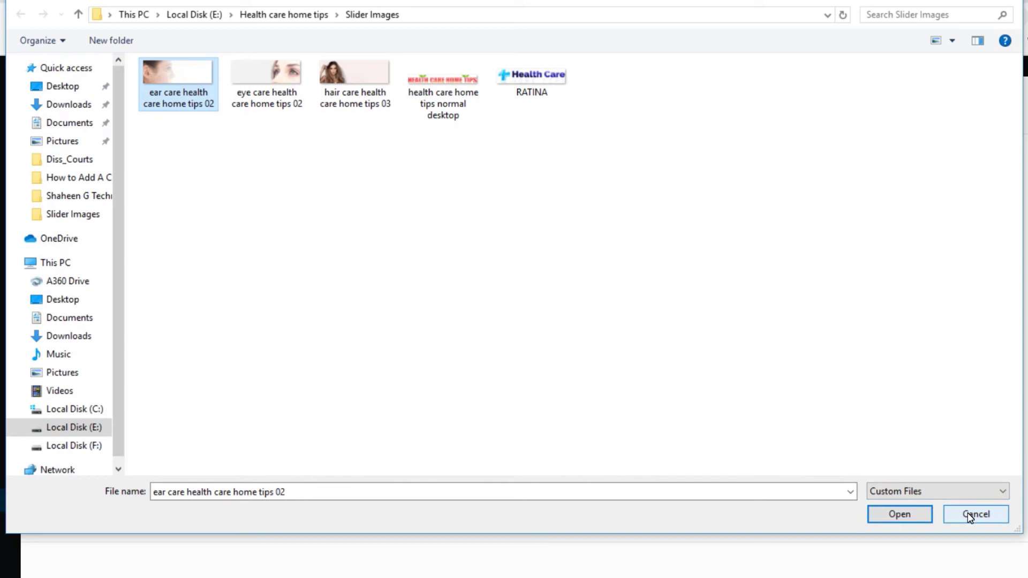
left_click(900, 514)
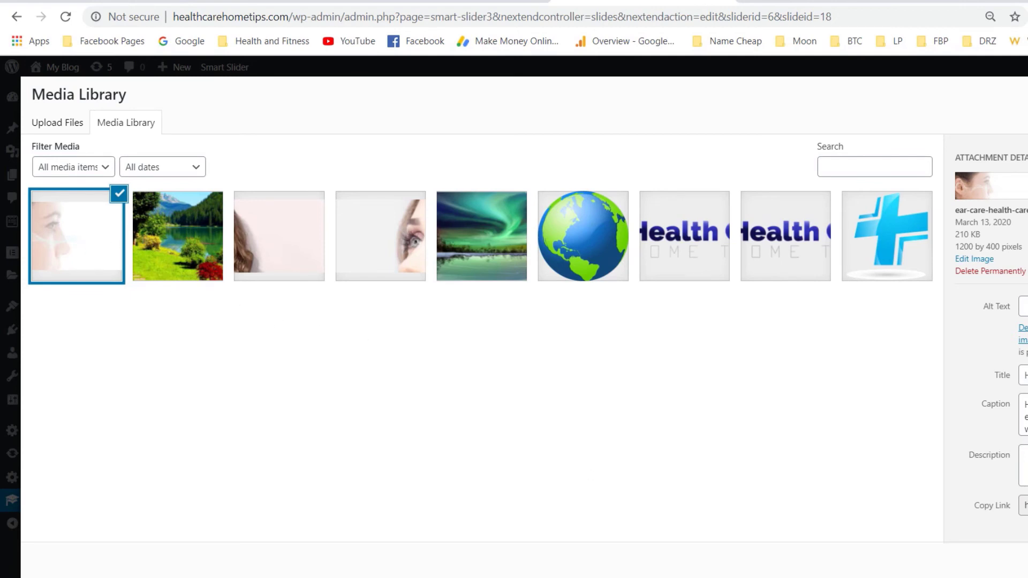
scroll(725, 470, "down", 2)
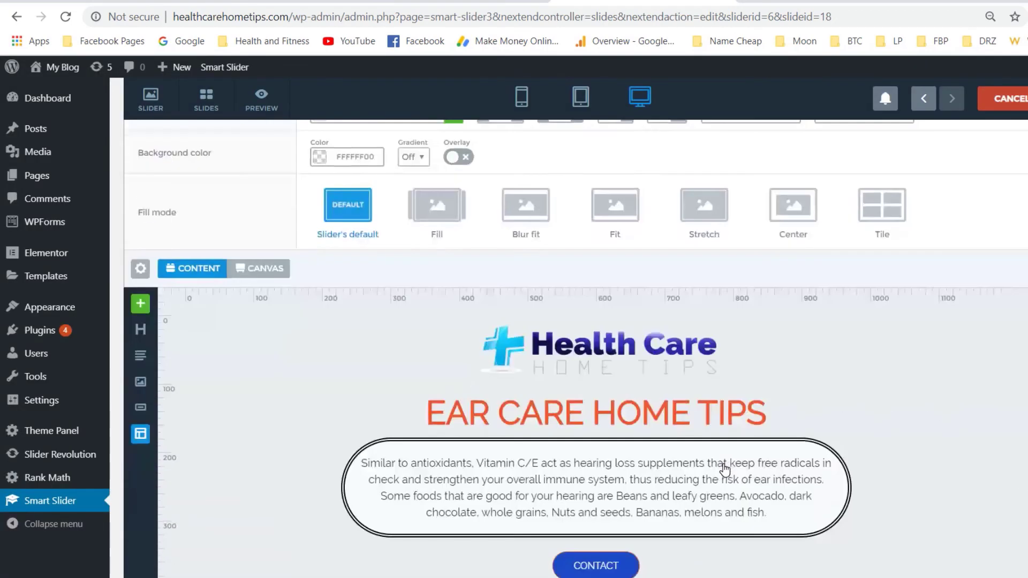
scroll(725, 470, "down", 3)
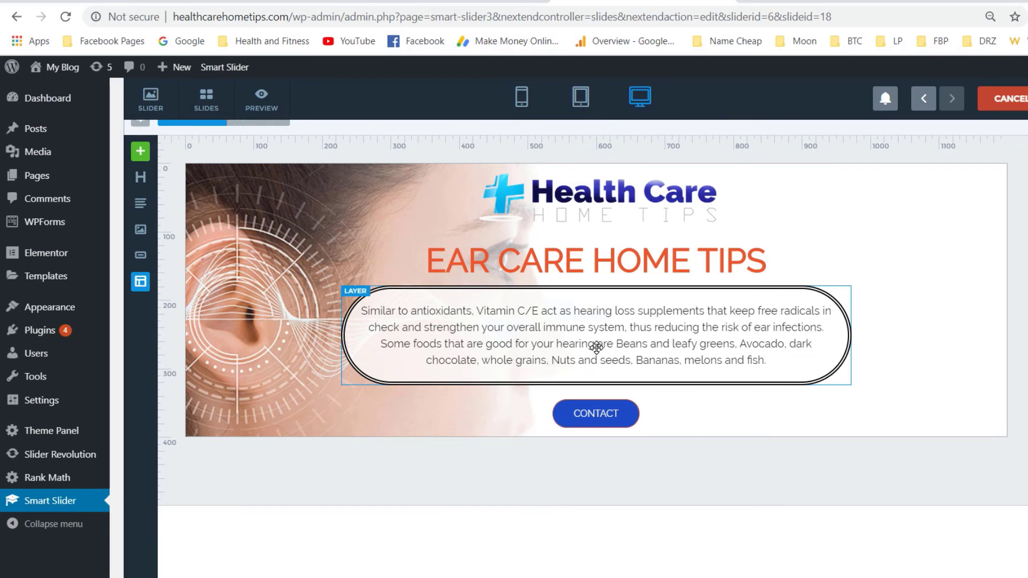
Check the slide with its ear background image and save it.
scroll(596, 347, "up", 5)
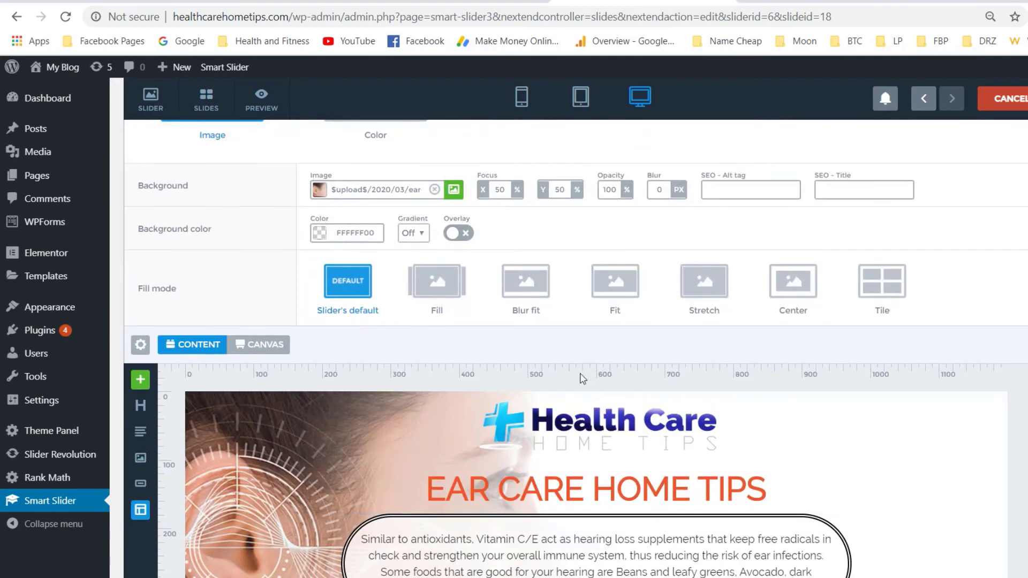
scroll(583, 379, "down", 5)
scroll(485, 426, "up", 2)
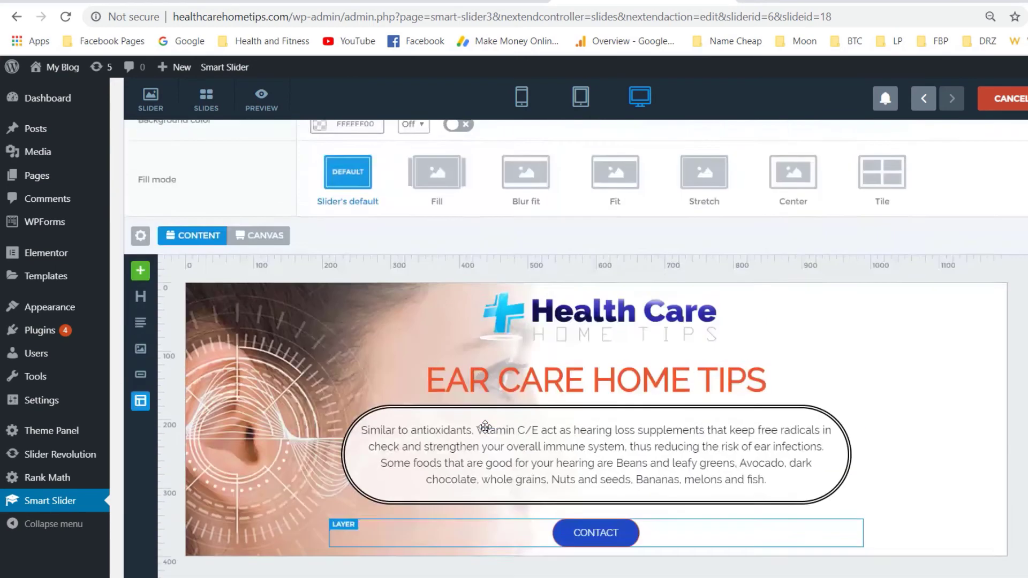
scroll(485, 426, "up", 5)
scroll(531, 468, "down", 4)
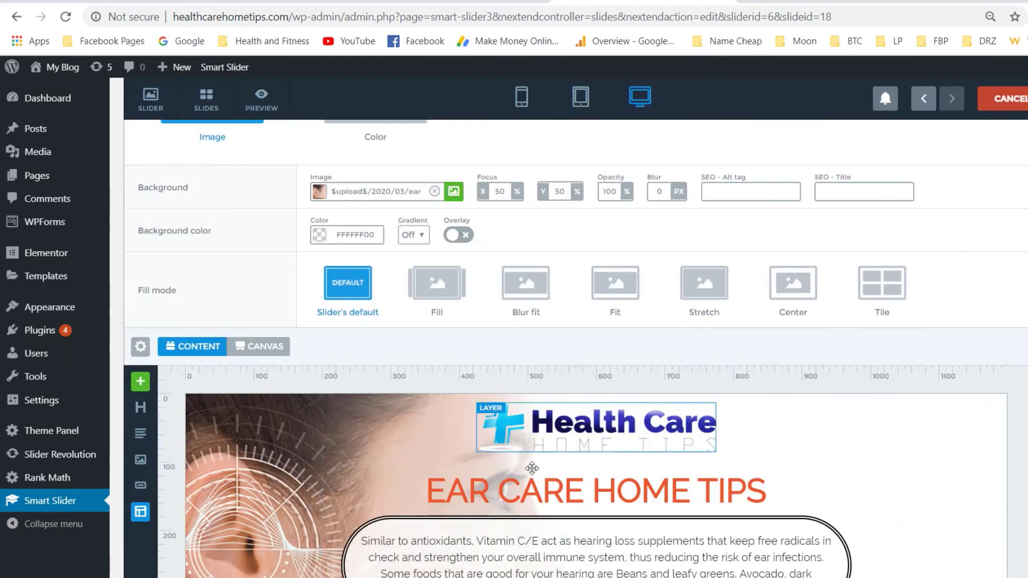
key("ctrl+s")
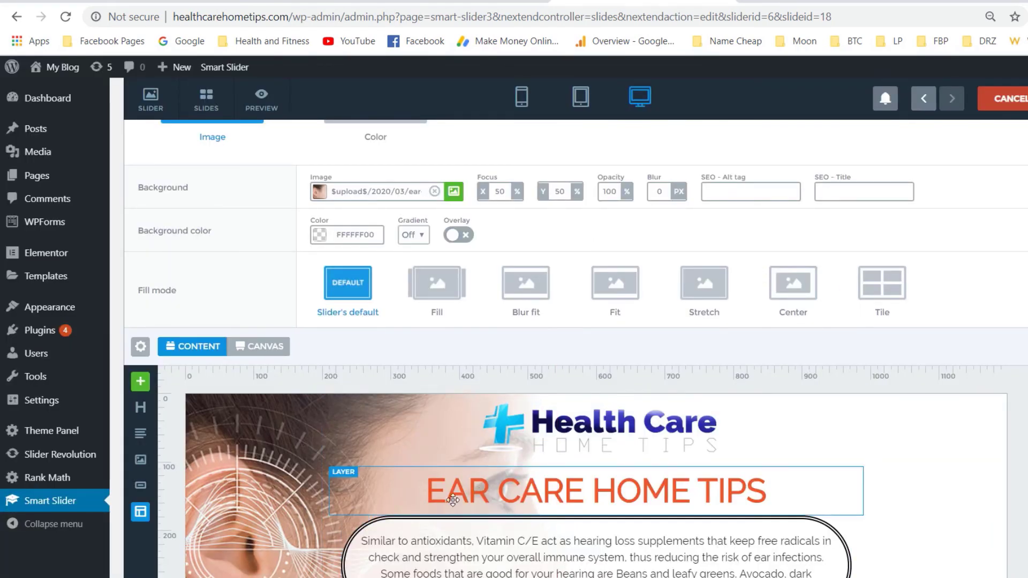
Switch to the Smart Slider 3 document in Word and select the paragraph under the Hair care heading.
scroll(476, 490, "down", 2)
scroll(501, 451, "down", 1)
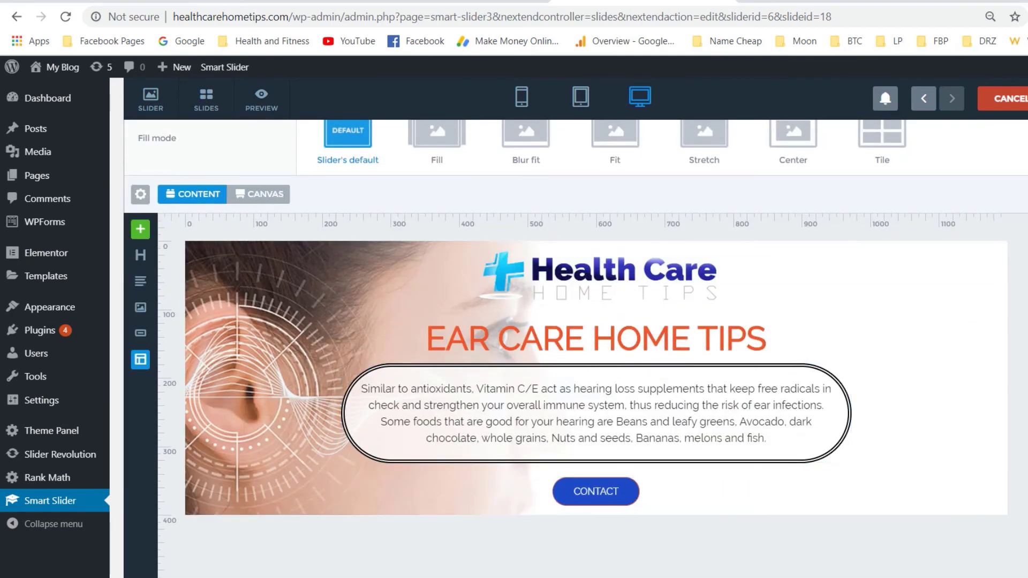
mouse_move(541, 576)
left_click(609, 566)
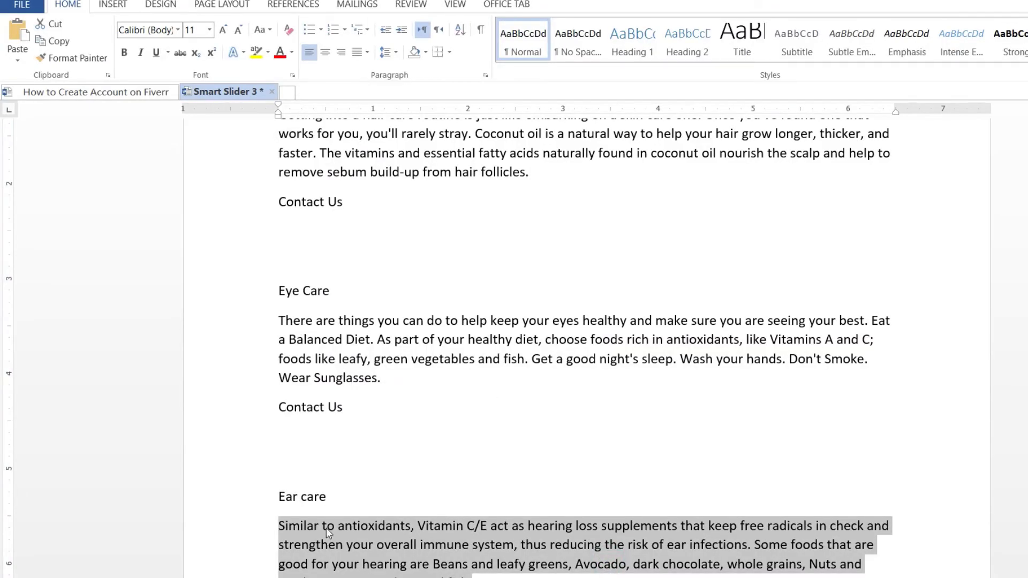
right_click(346, 529)
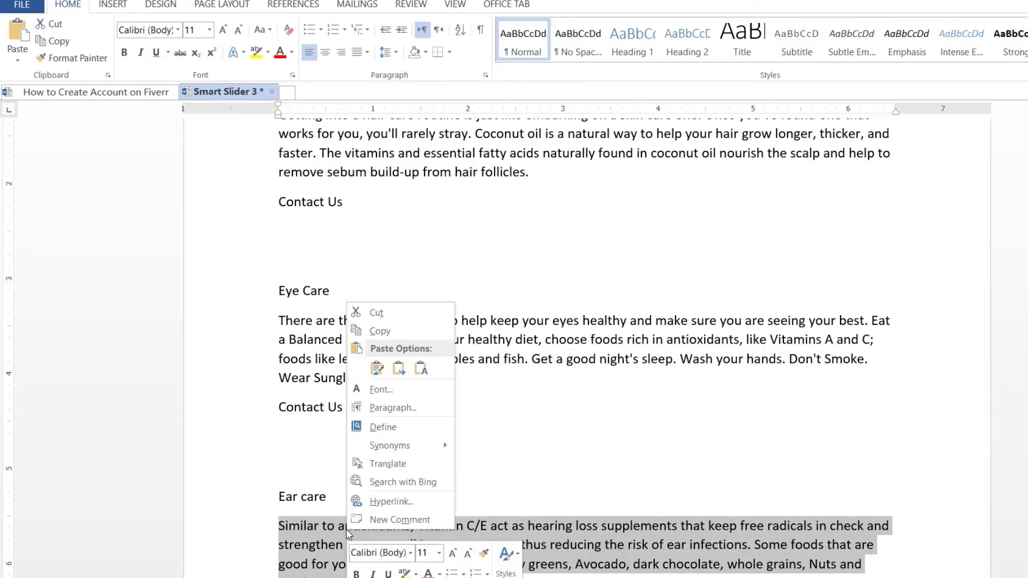
left_click(313, 520)
scroll(331, 292, "up", 1)
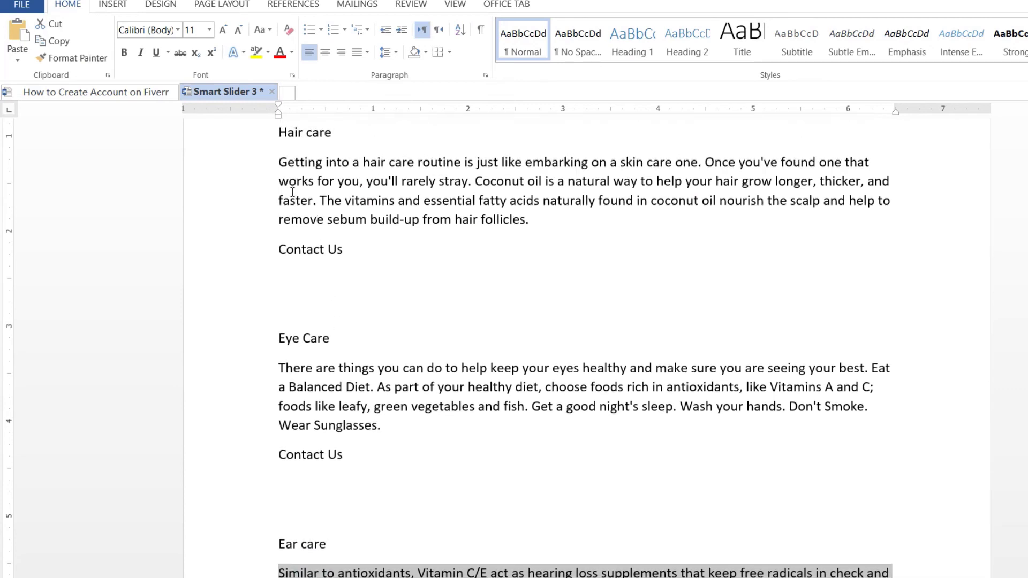
left_click_drag(283, 169, 536, 221)
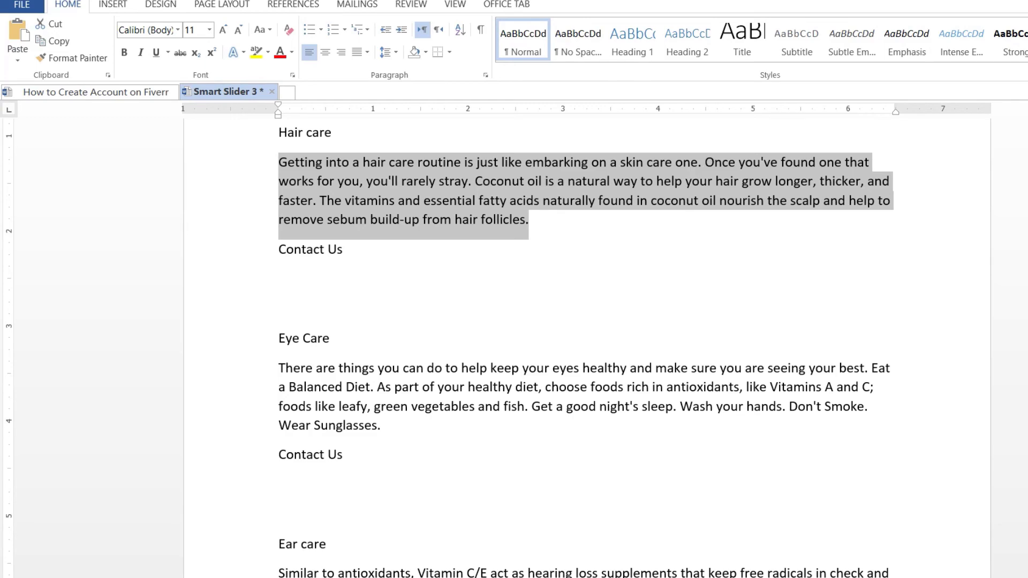
Switch back to Smart Slider in Chrome, return to the slider, and open the slide "eye care health care home tips 02 - copy".
key("alt+Tab")
scroll(450, 294, "up", 4)
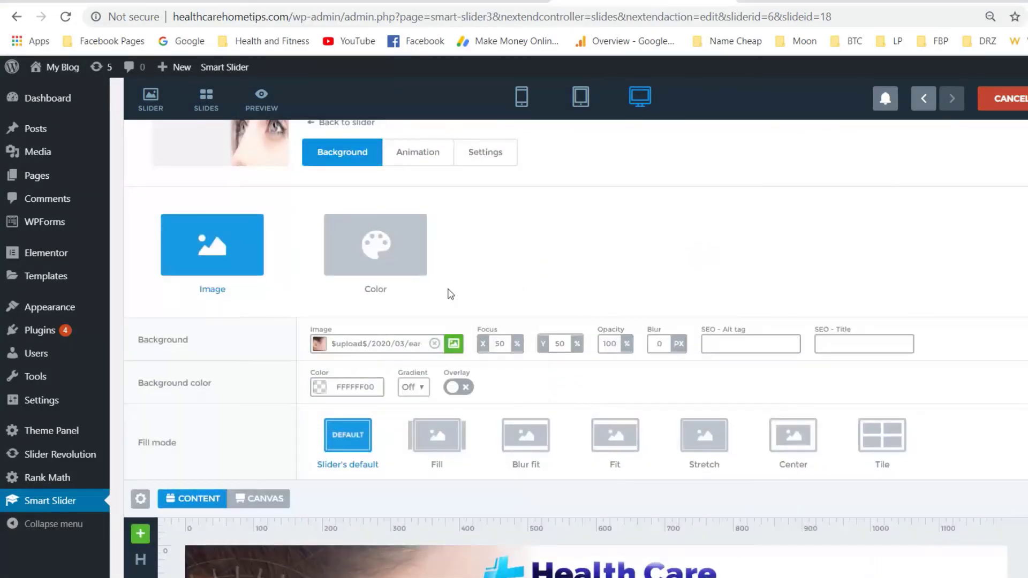
scroll(451, 294, "up", 3)
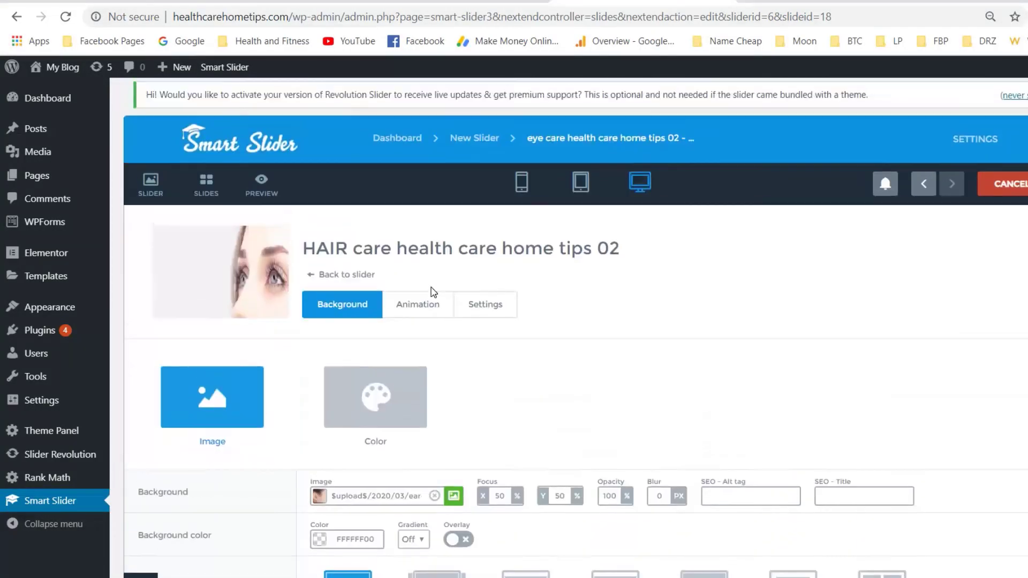
left_click(345, 278)
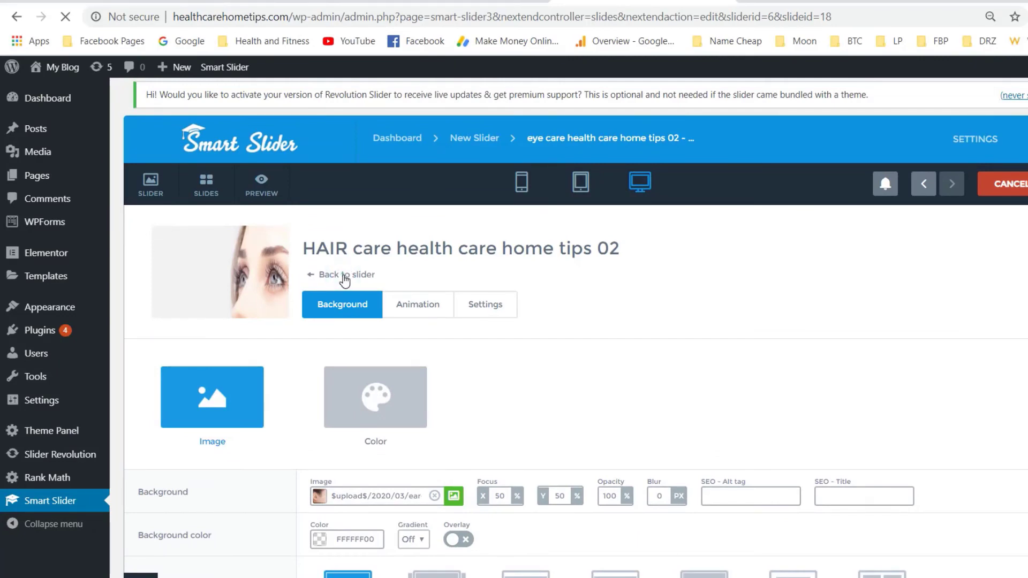
scroll(543, 289, "down", 3)
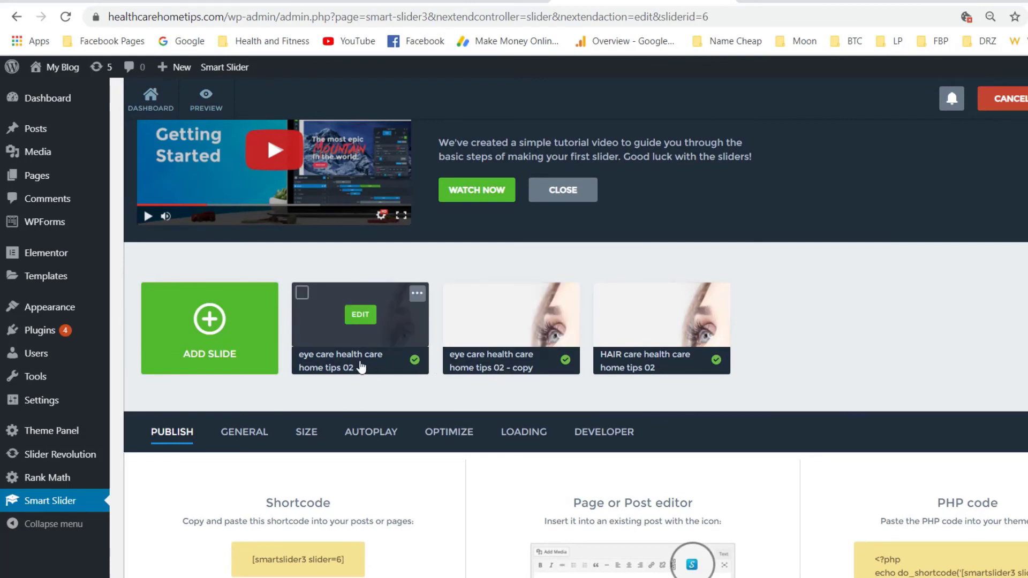
left_click(506, 361)
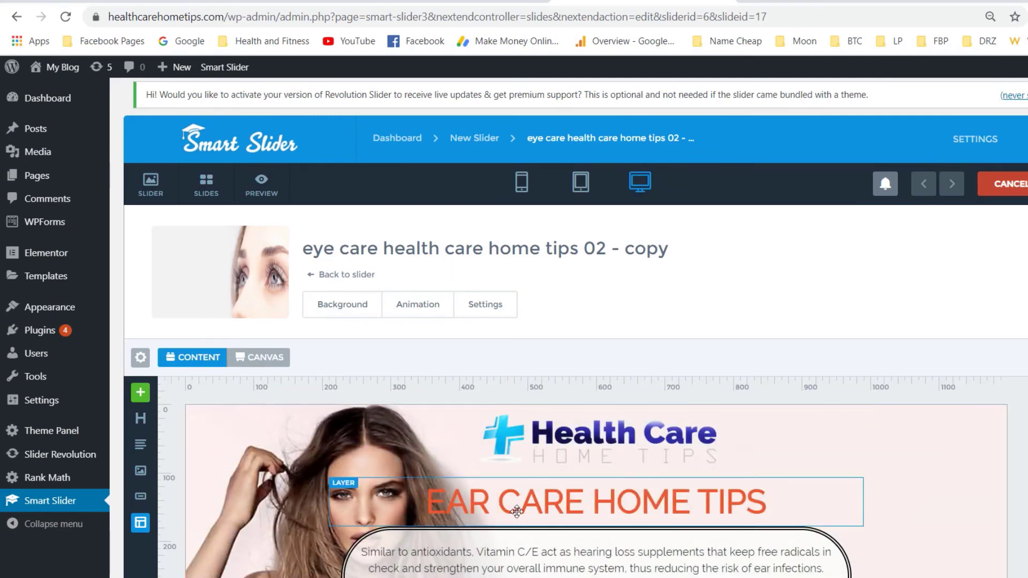
Change the heading over the woman's hair picture to "HAIR CARE HOME TIPS".
scroll(549, 485, "down", 3)
scroll(549, 485, "down", 2)
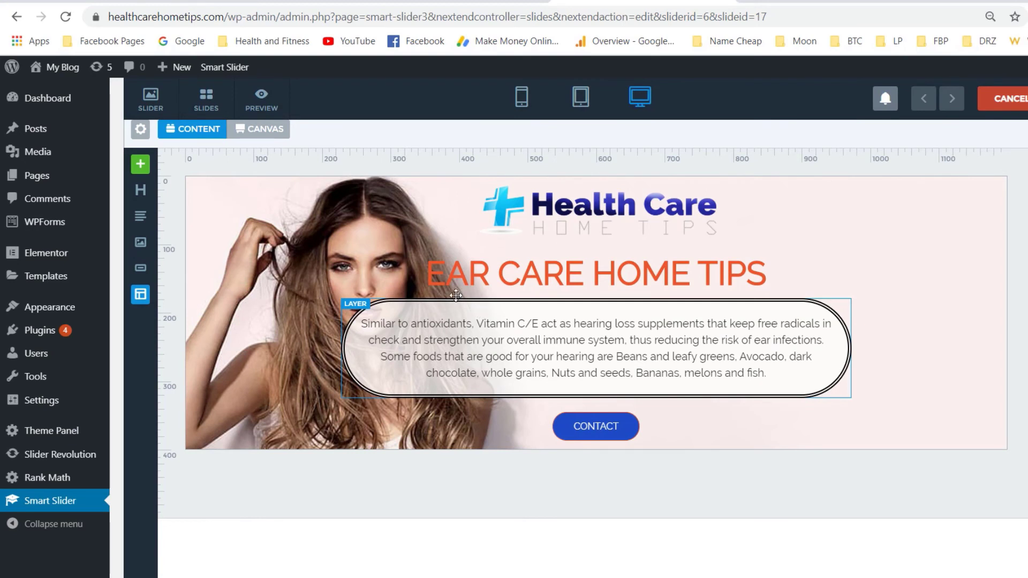
left_click(433, 271)
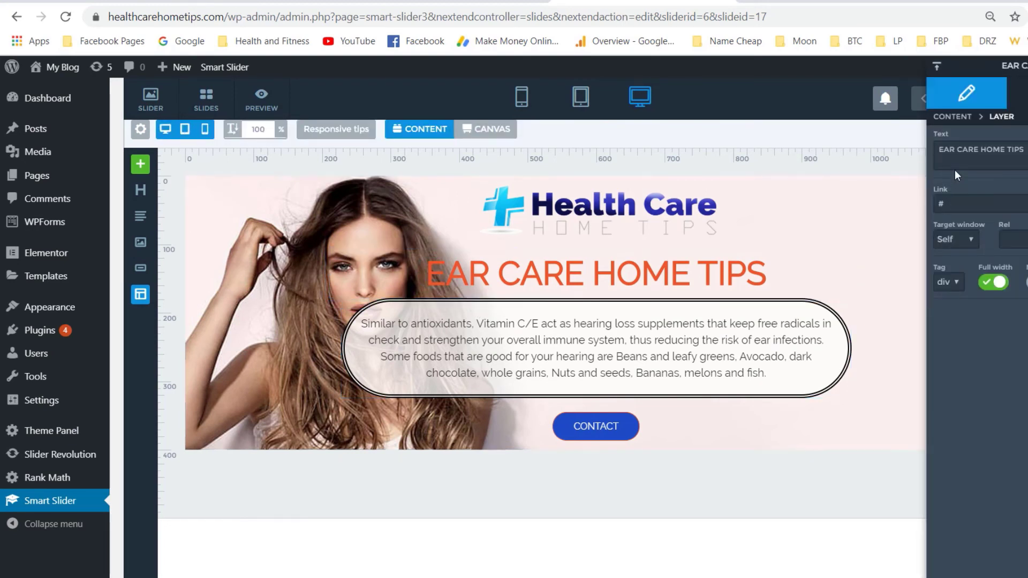
left_click_drag(956, 147, 922, 152)
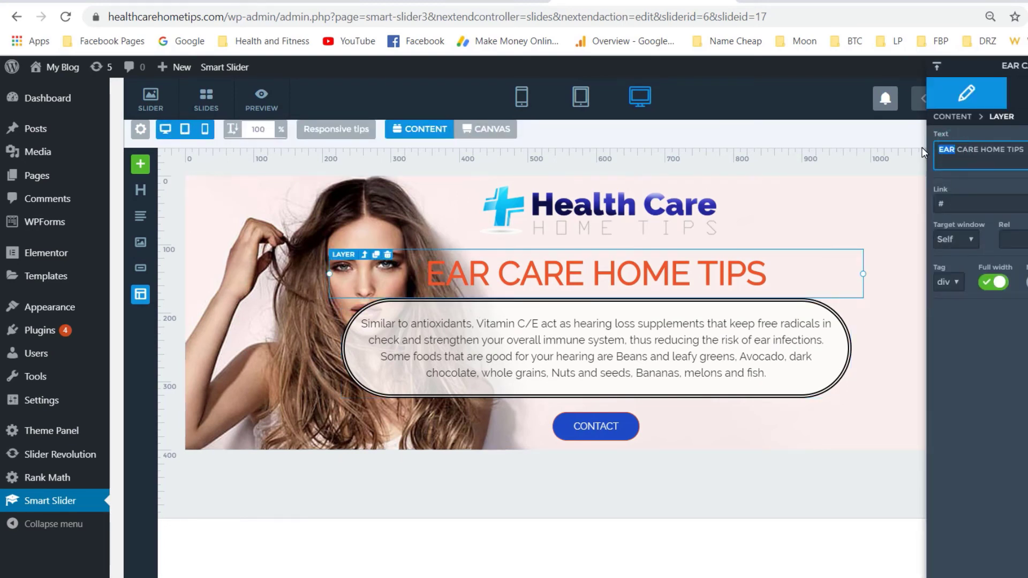
type("HAIR")
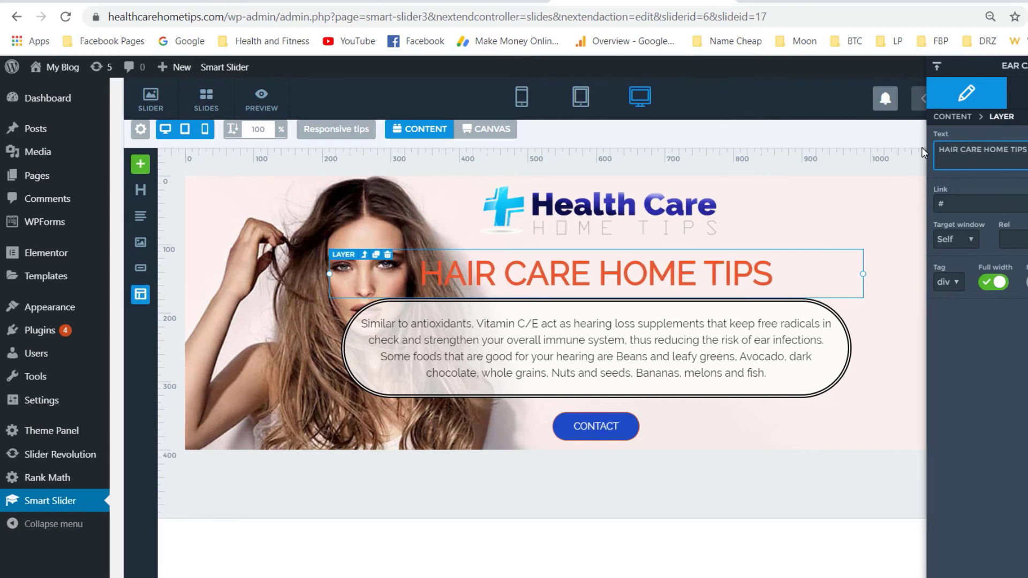
Rename the slide as "HAIR care health care home tips" and save it.
scroll(528, 297, "up", 2)
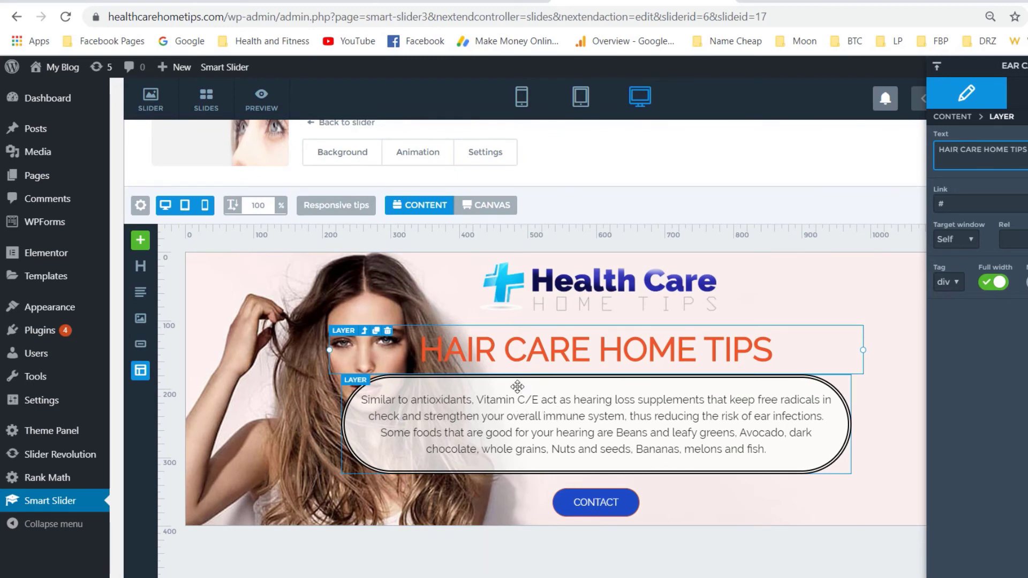
scroll(531, 410, "up", 3)
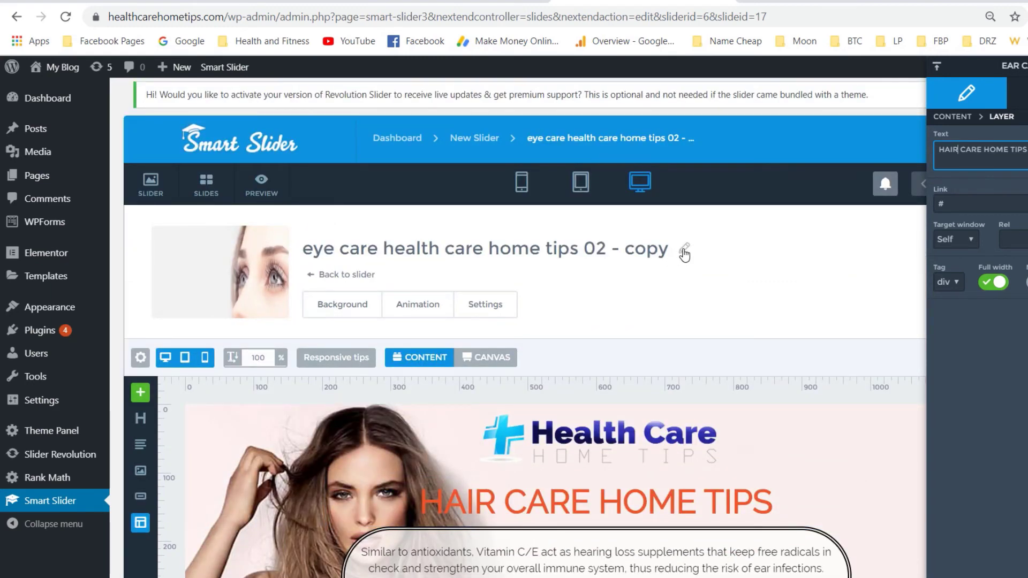
left_click(683, 249)
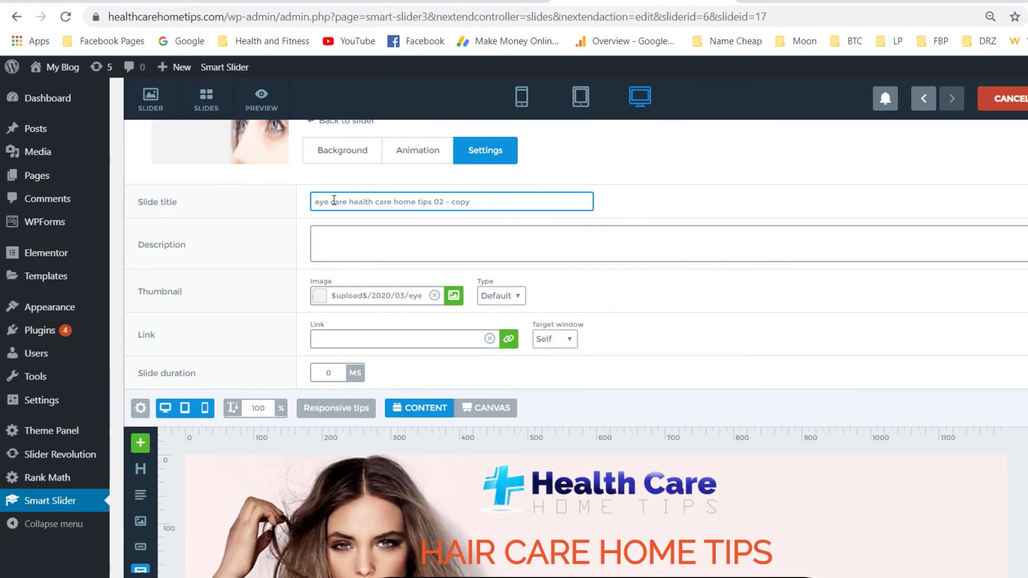
left_click_drag(329, 201, 279, 204)
type("HAIR")
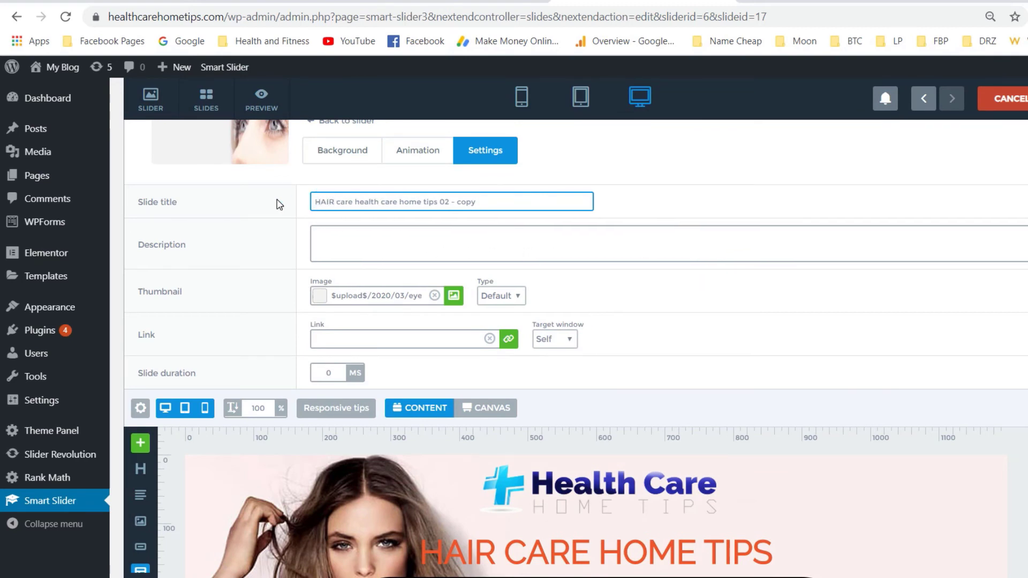
left_click_drag(444, 201, 539, 201)
key("BackSpace")
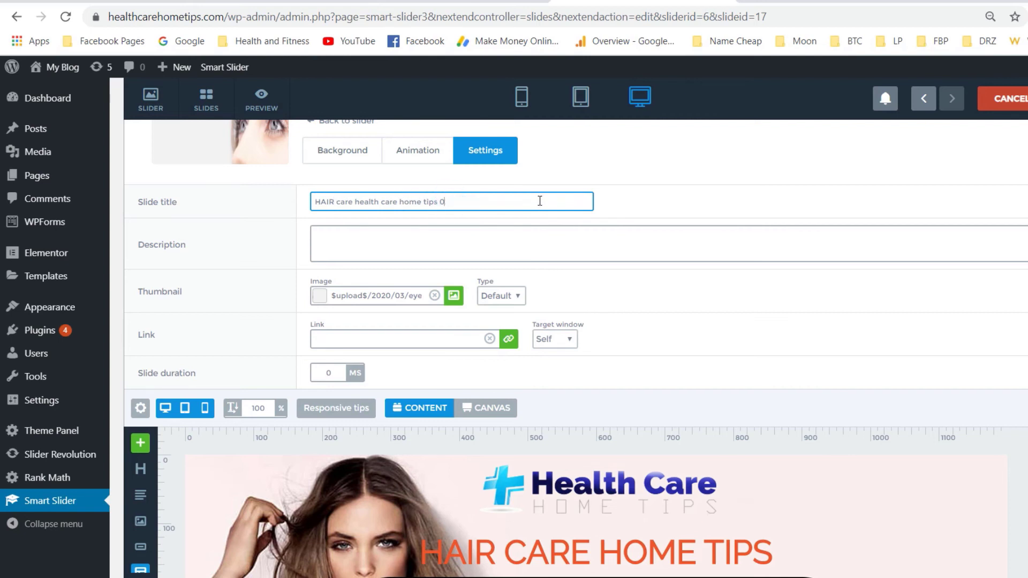
key("Return")
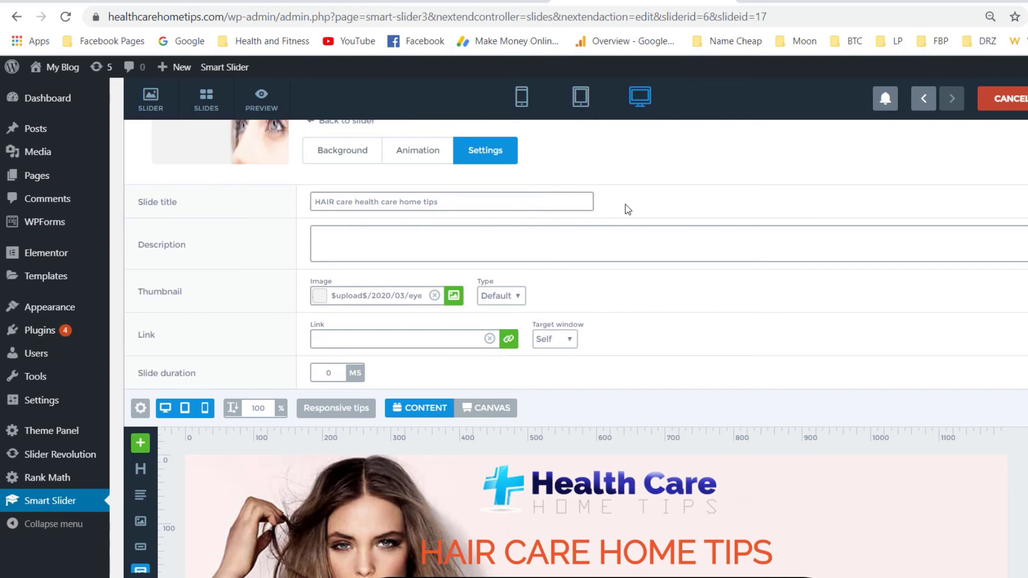
left_click(1027, 99)
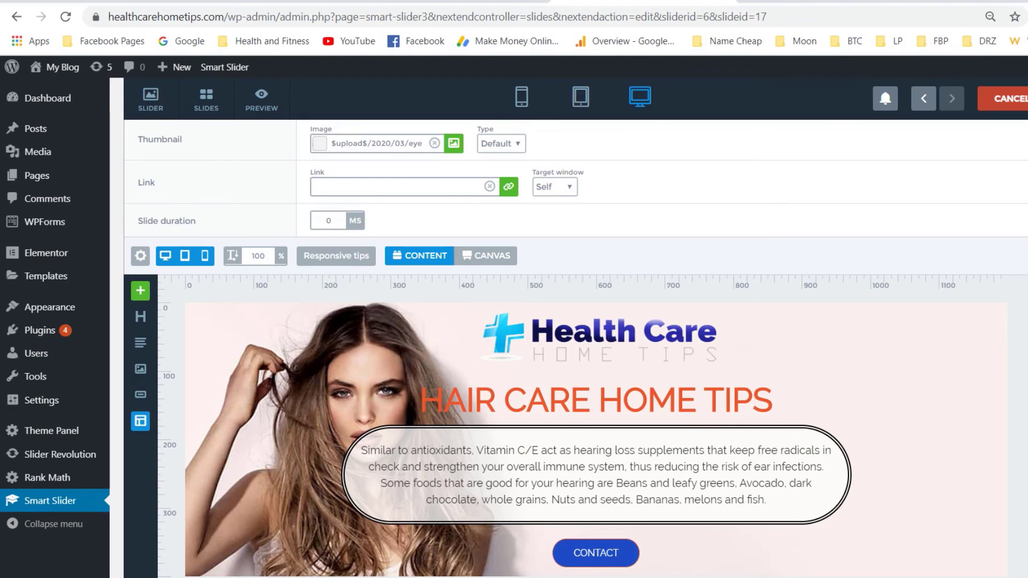
Replace the slide's boxed paragraph with the Hair care paragraph from the Word document and save the slide.
left_click(621, 560)
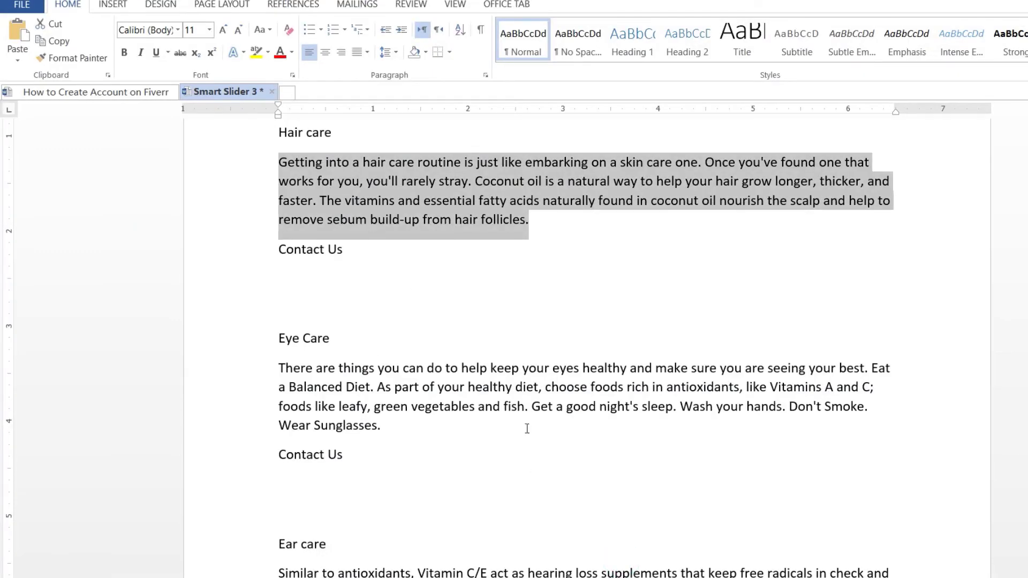
key("alt+Tab")
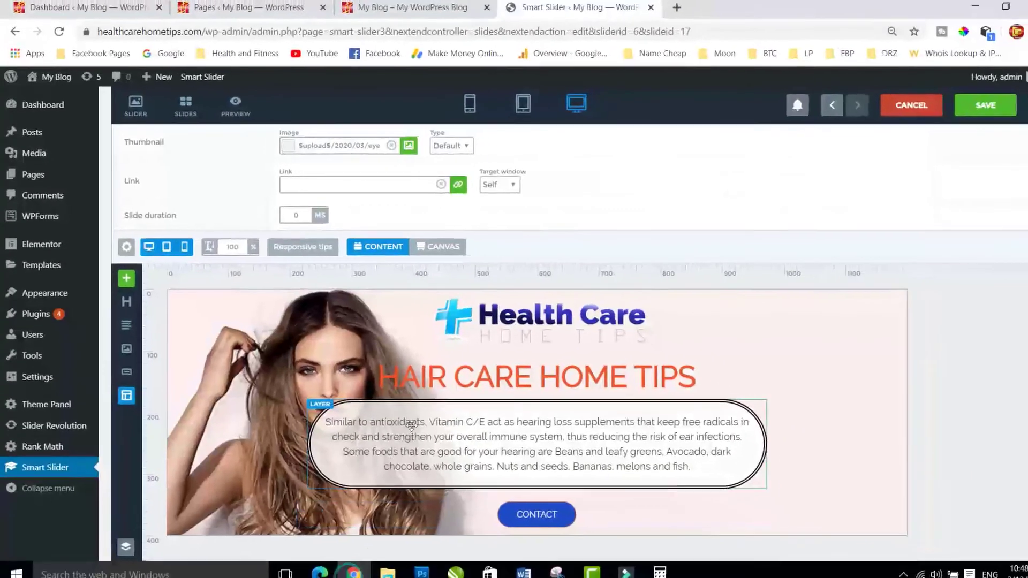
left_click(405, 428)
left_click(875, 191)
key("ctrl+a")
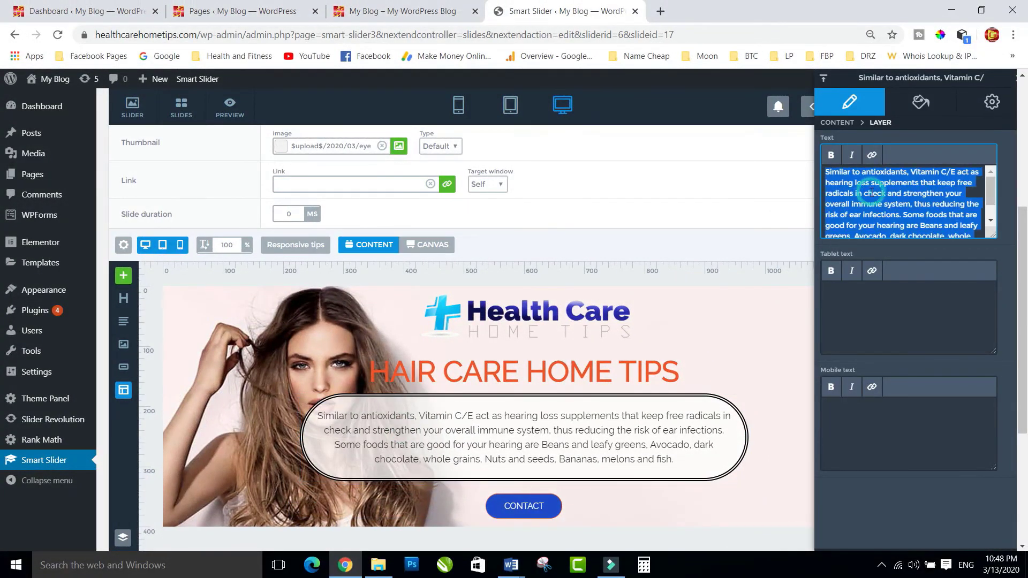
key("ctrl+v")
left_click(364, 442)
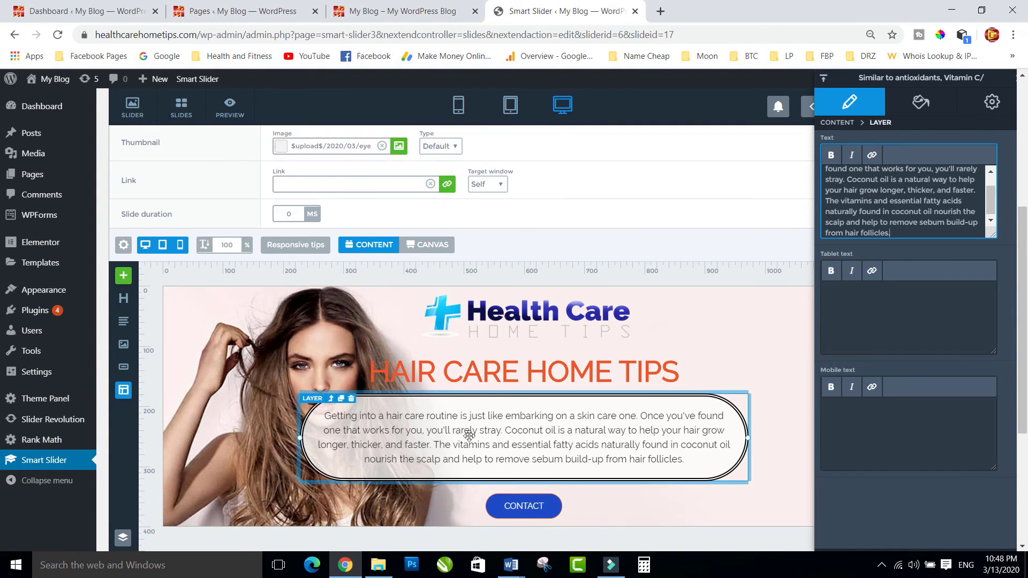
left_click(825, 79)
left_click(967, 105)
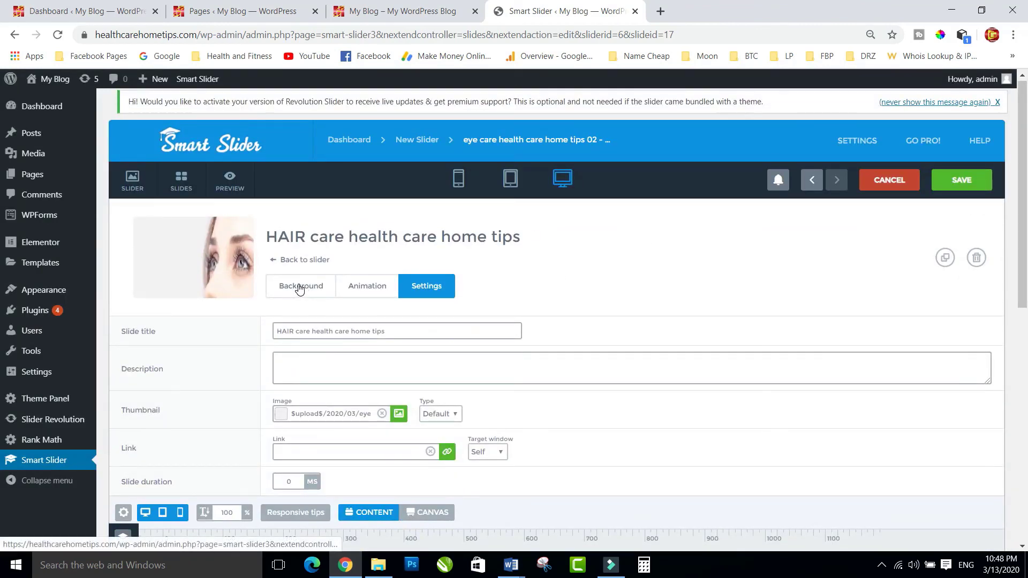
Return to the slider and open the slide "HAIR care health care home tips 02" for editing.
left_click(303, 261)
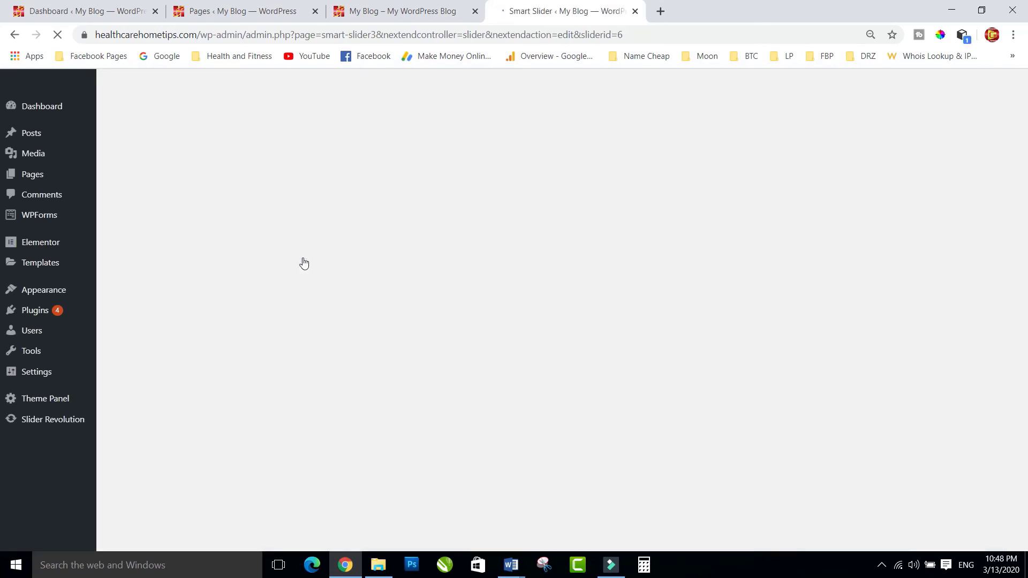
scroll(304, 262, "down", 5)
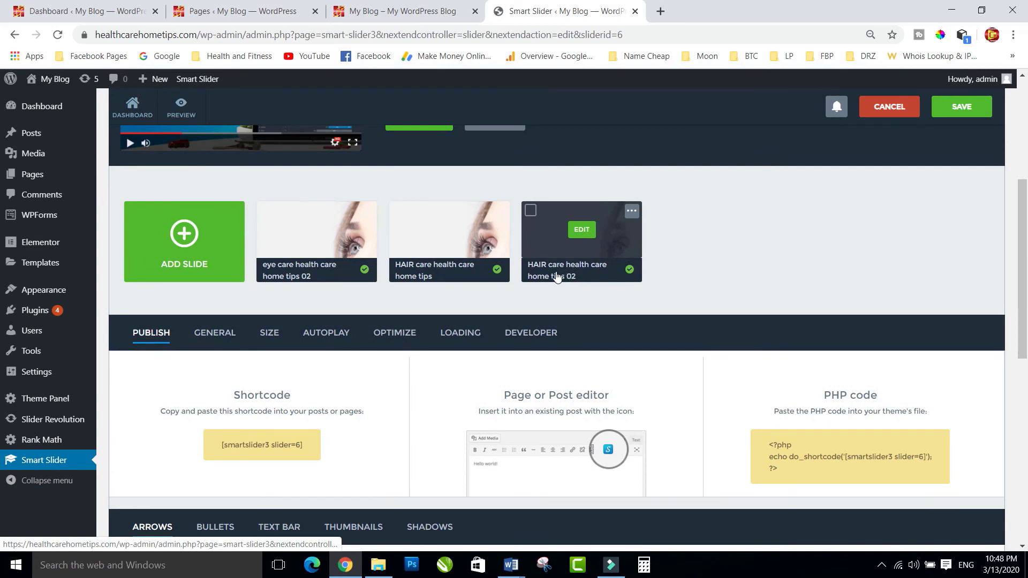
left_click(582, 232)
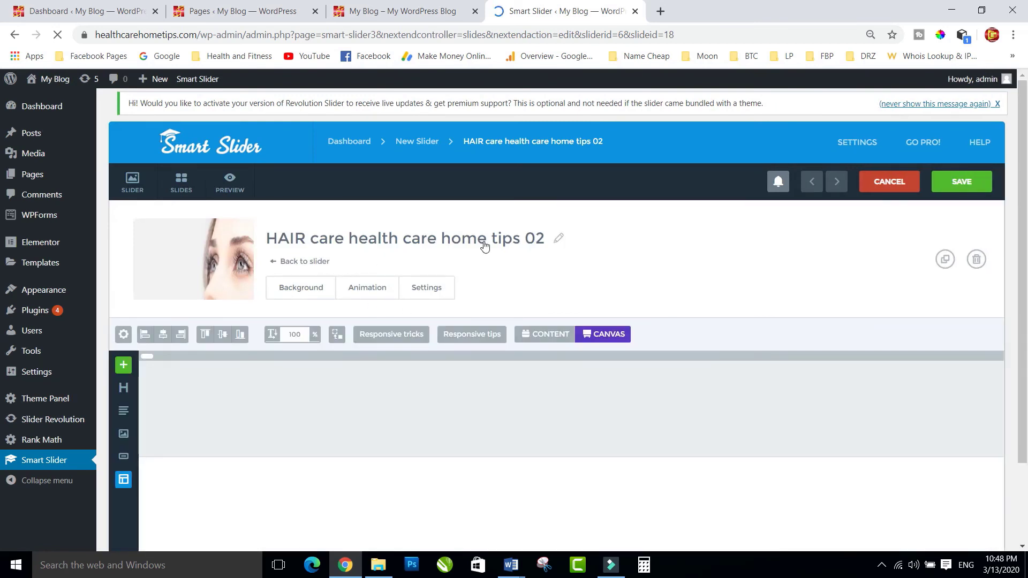
Rename the ear picture slide as "EAR care health care home tips" and save it.
left_click(559, 241)
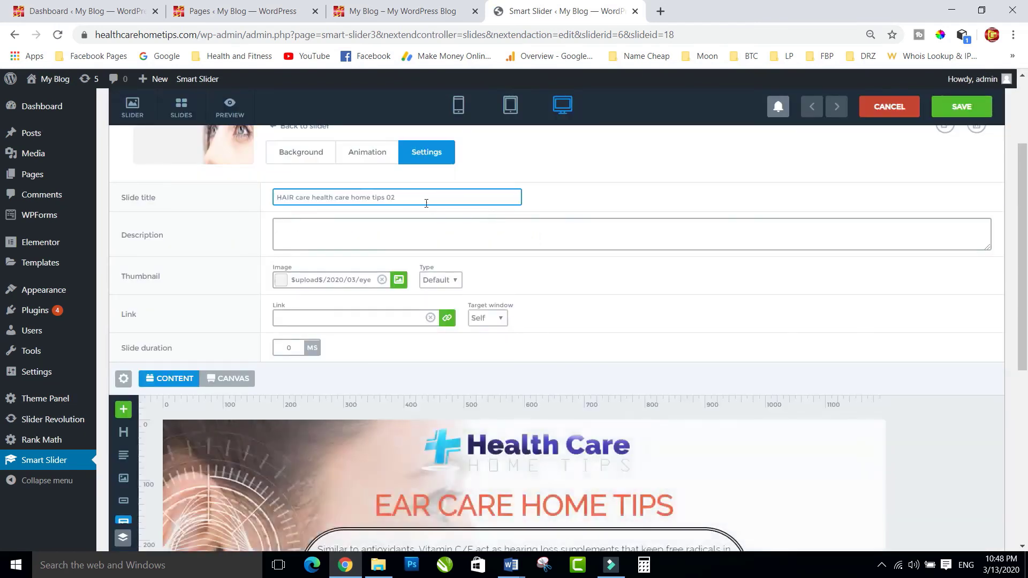
left_click_drag(385, 198, 468, 195)
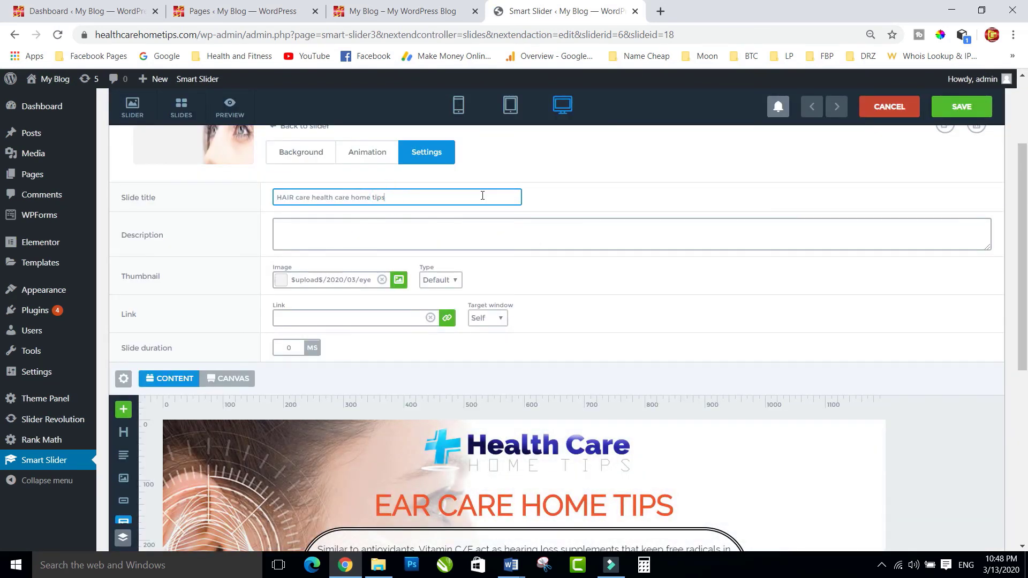
key("Delete")
key("Delete")
key("Delete")
key("Delete")
key("Delete")
type("EAR")
scroll(509, 318, "down", 3)
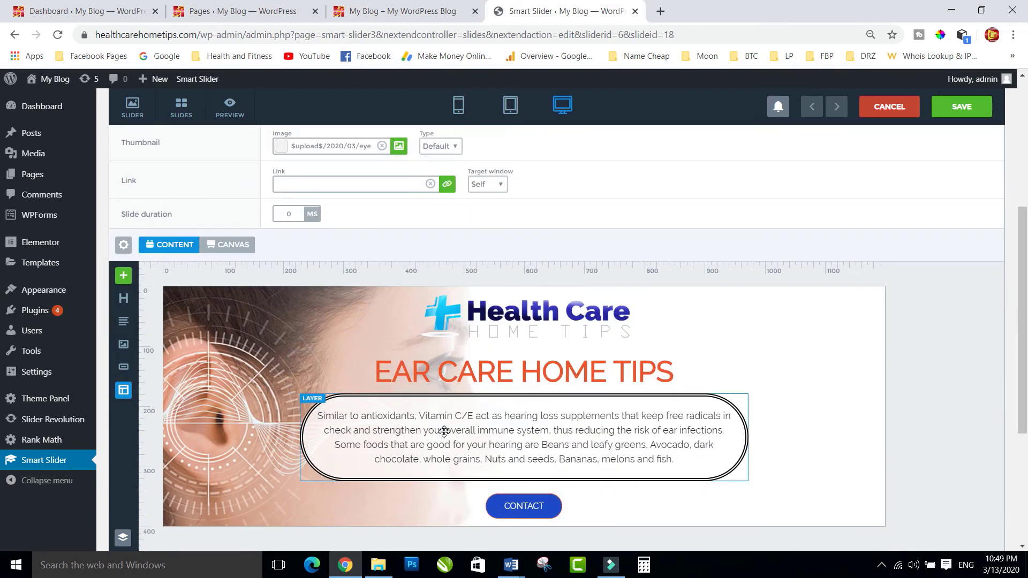
left_click(966, 109)
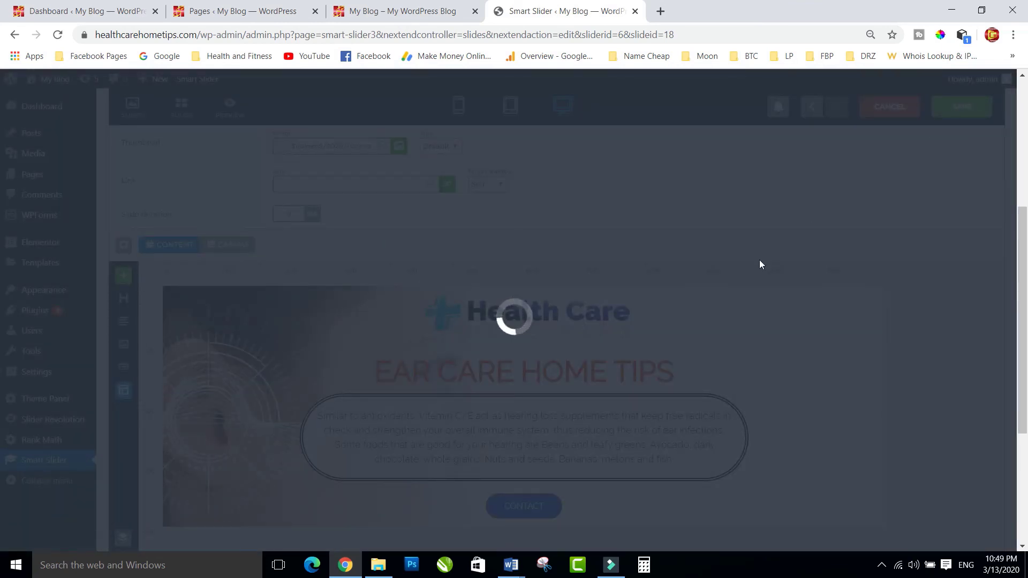
Return to the slider overview and copy its shortcode [smartslider3 slider=6].
scroll(731, 311, "up", 3)
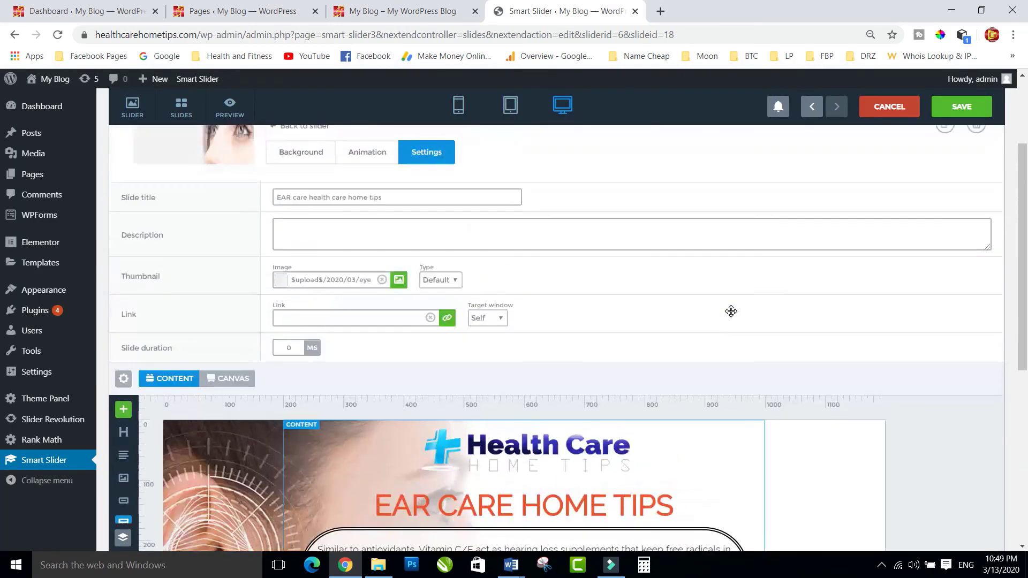
scroll(731, 311, "up", 3)
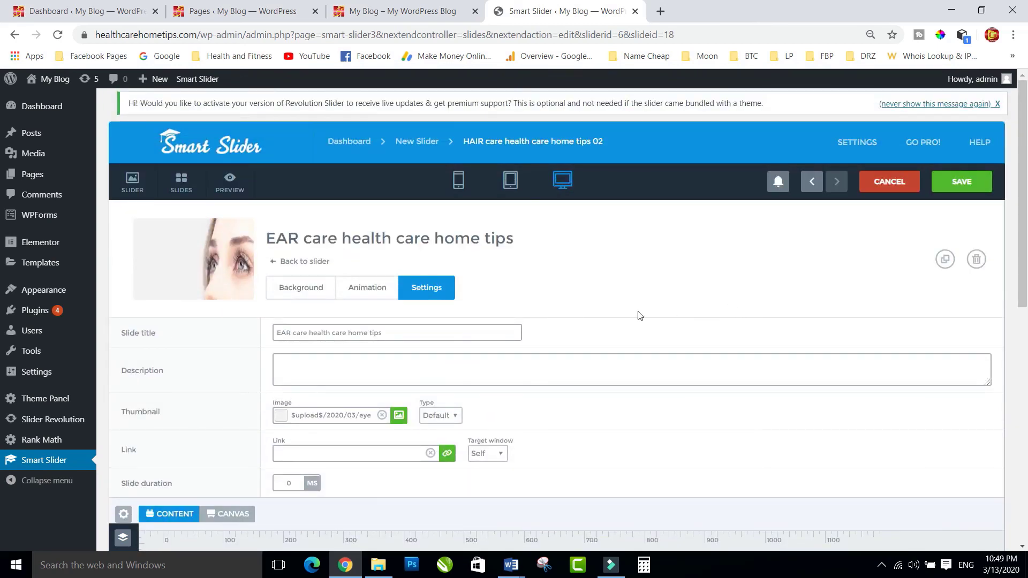
left_click(305, 265)
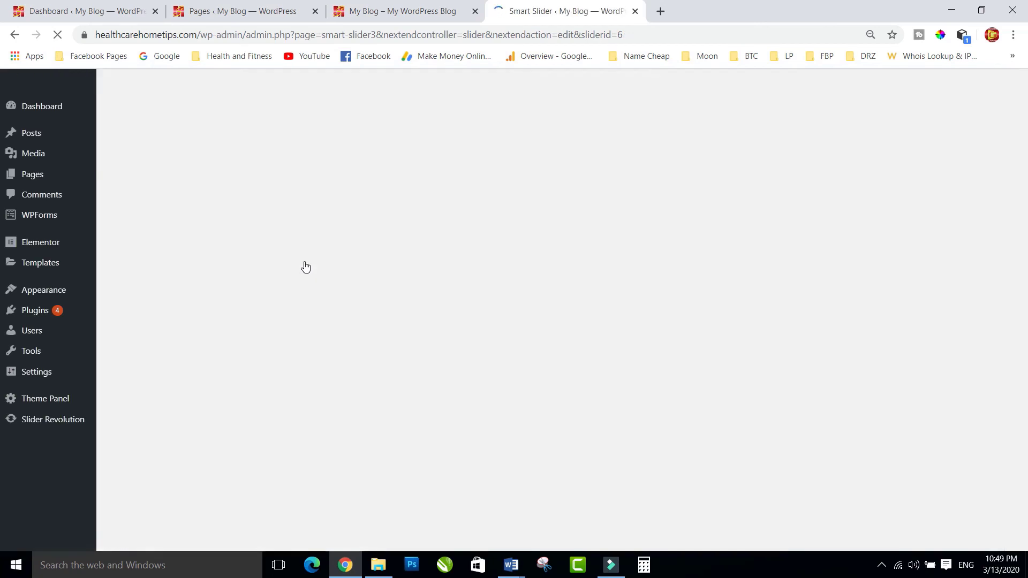
scroll(306, 266, "down", 5)
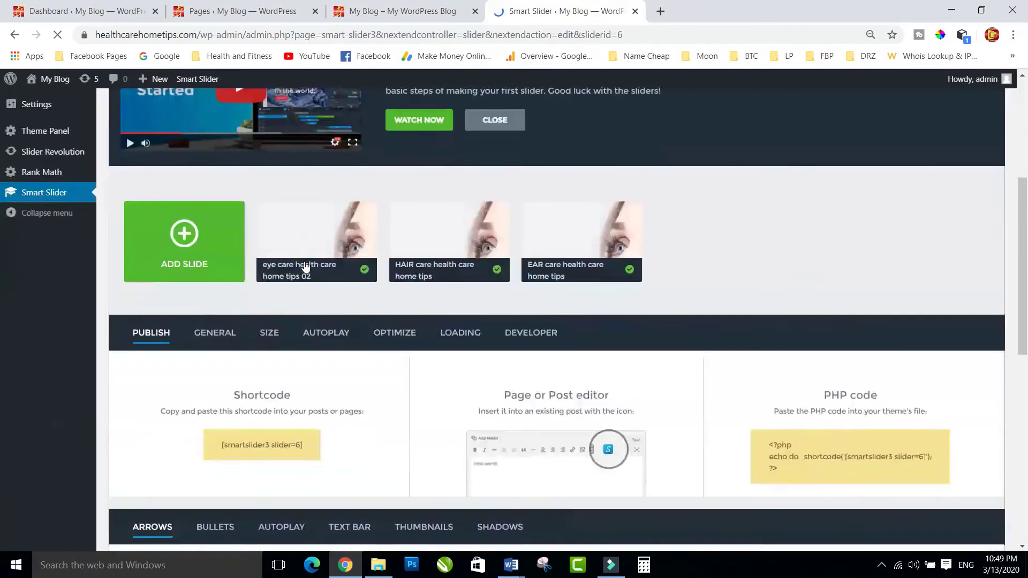
scroll(306, 266, "down", 3)
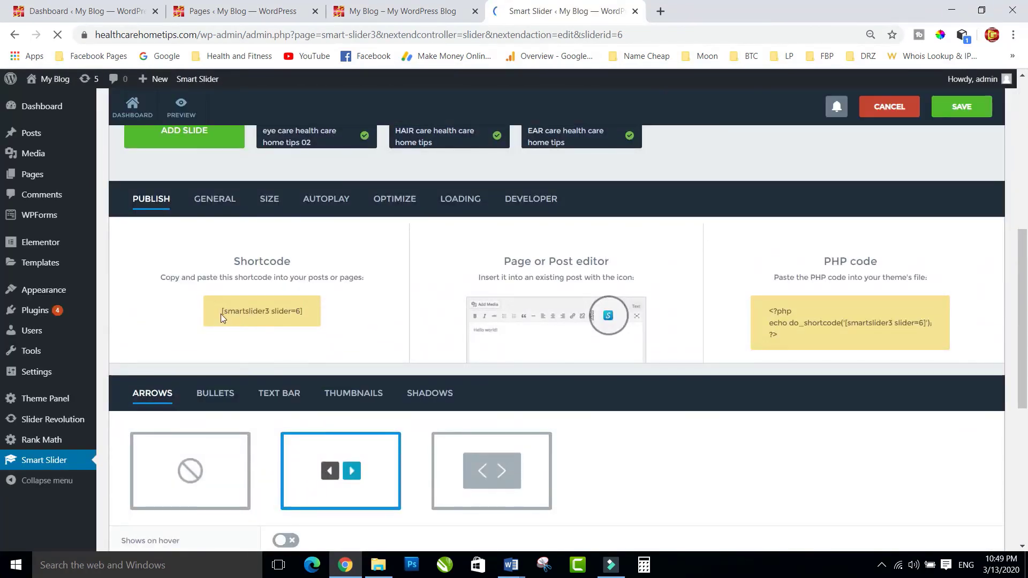
left_click_drag(221, 310, 312, 314)
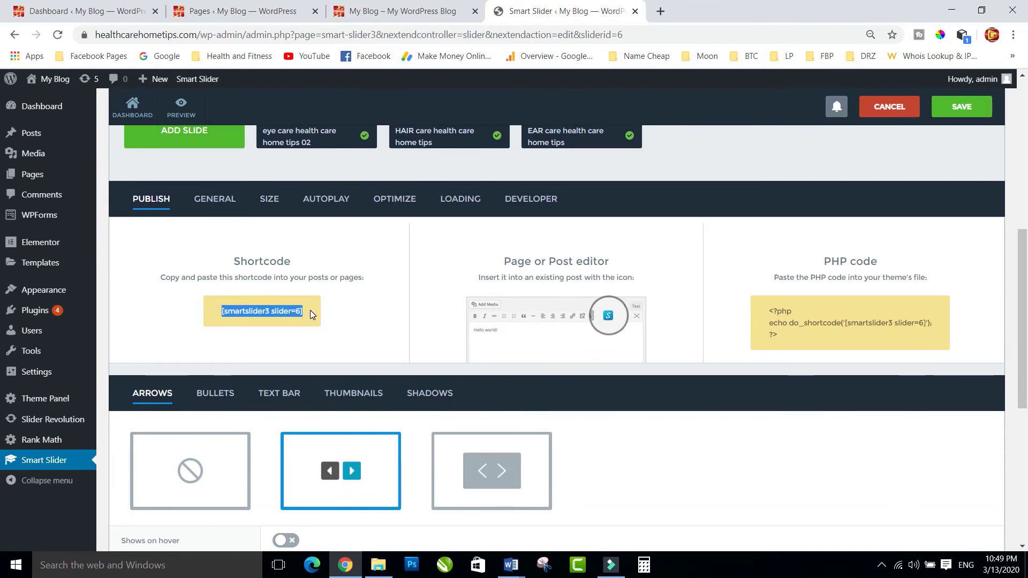
right_click(277, 311)
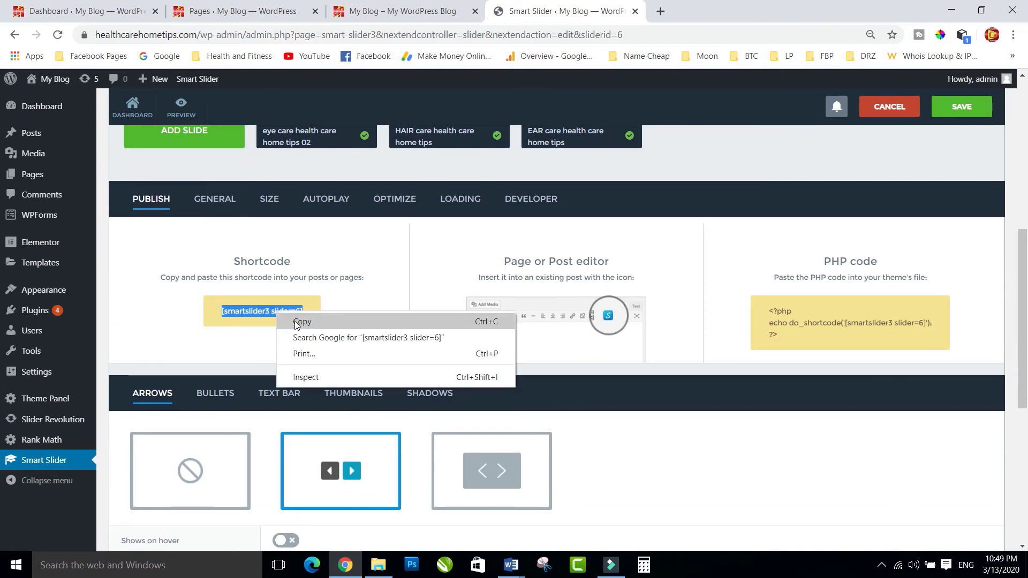
left_click(303, 324)
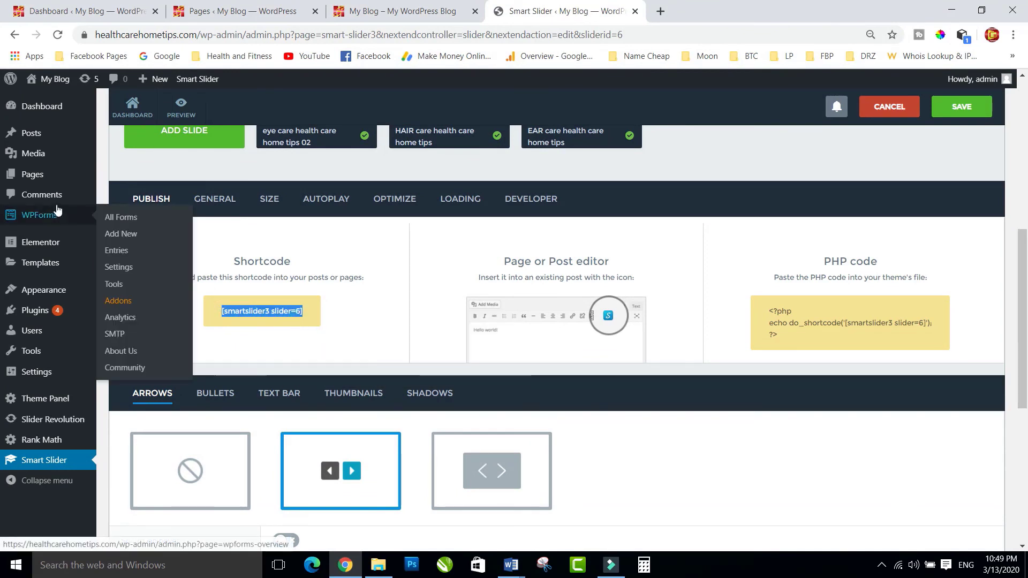
Open the HOME page for editing with Elementor and add a single-column section.
left_click(38, 177)
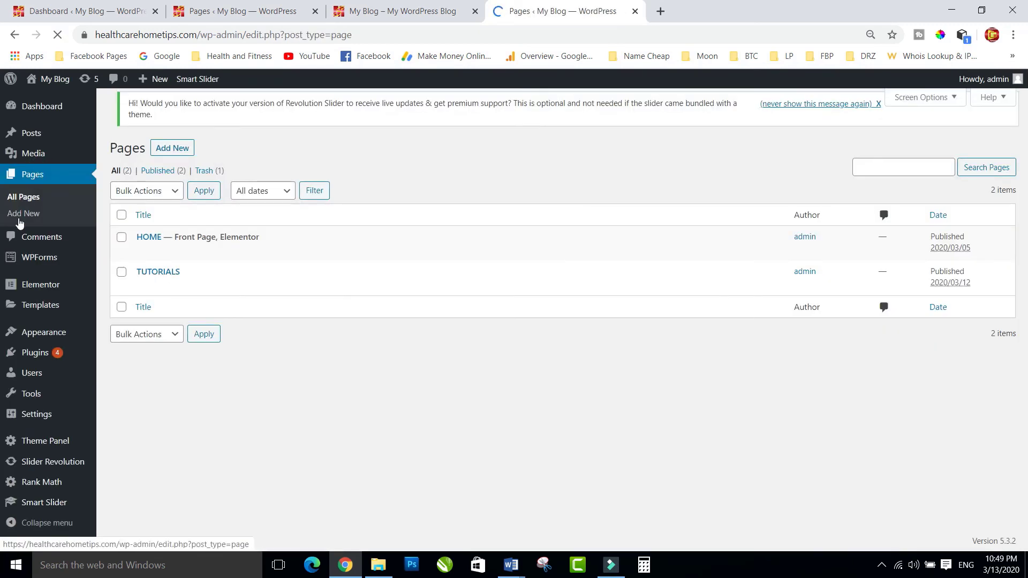
mouse_move(145, 245)
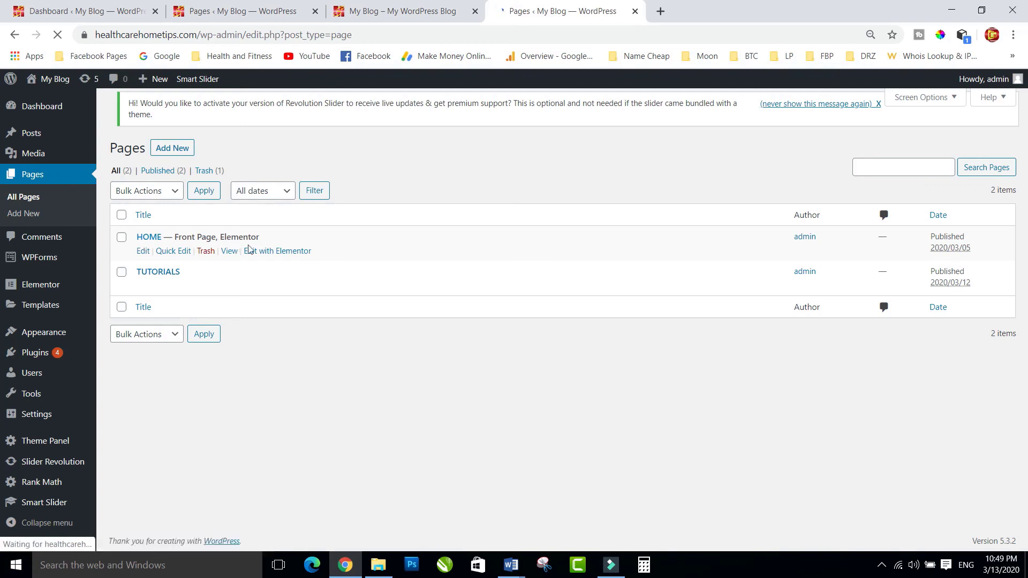
left_click(279, 252)
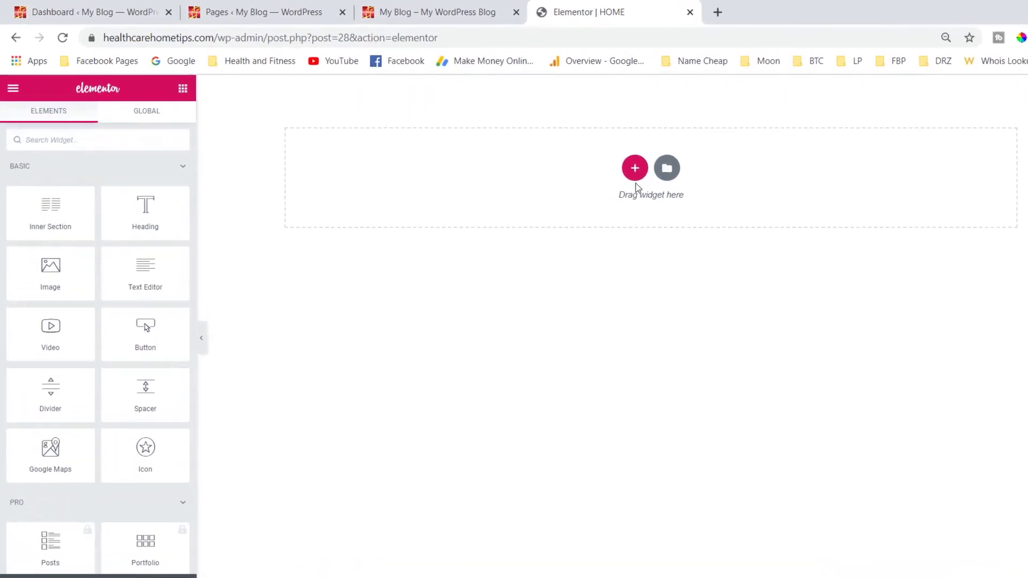
left_click(635, 170)
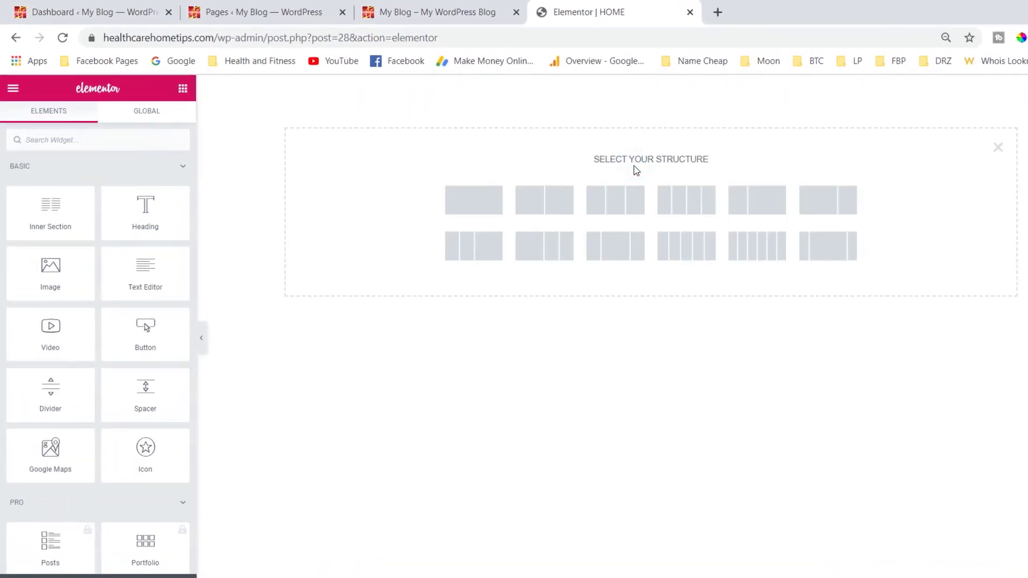
left_click(474, 203)
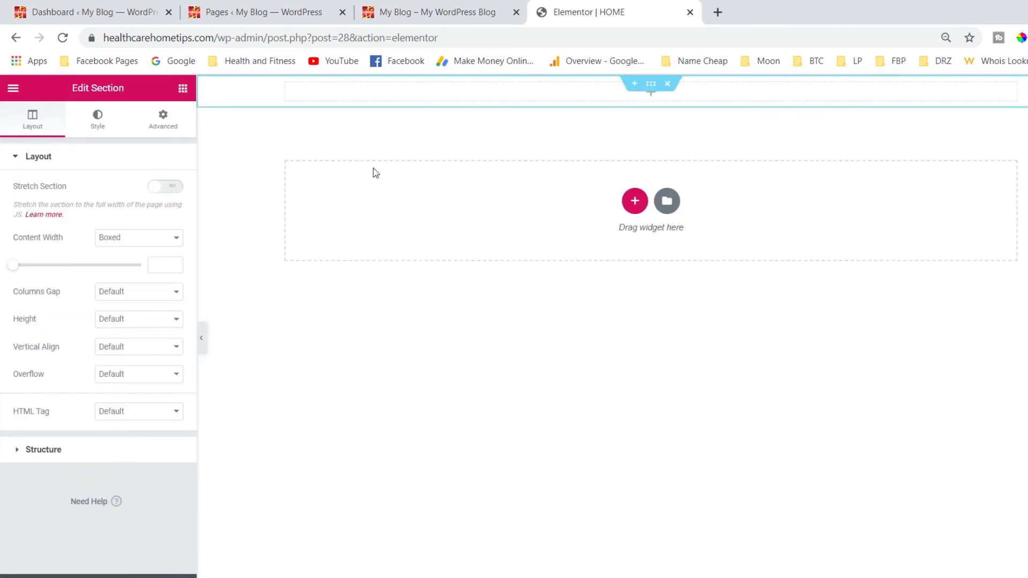
Insert a Smart Slider widget showing New Slider into the empty section and update the page.
left_click(576, 89)
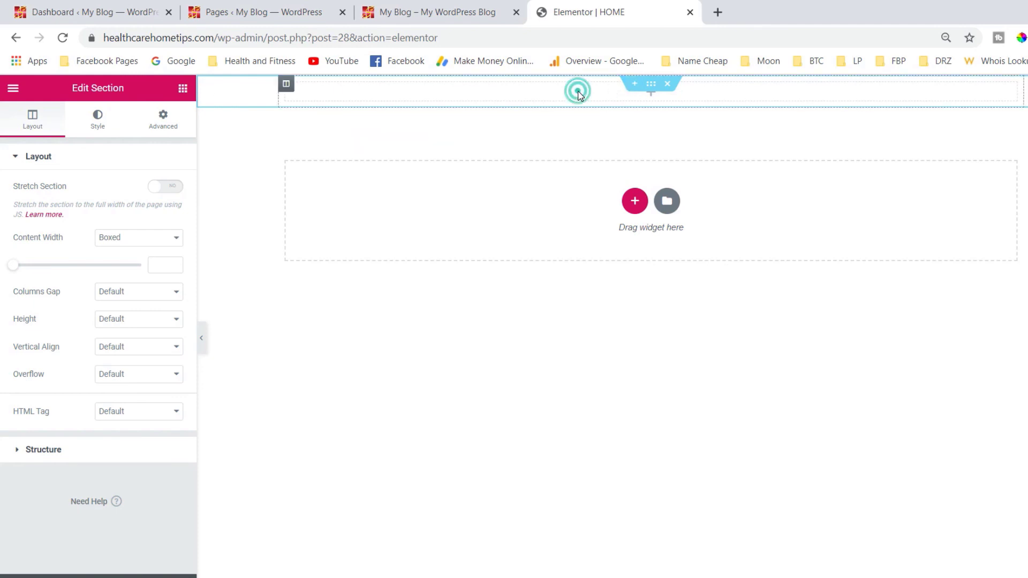
scroll(105, 298, "down", 6)
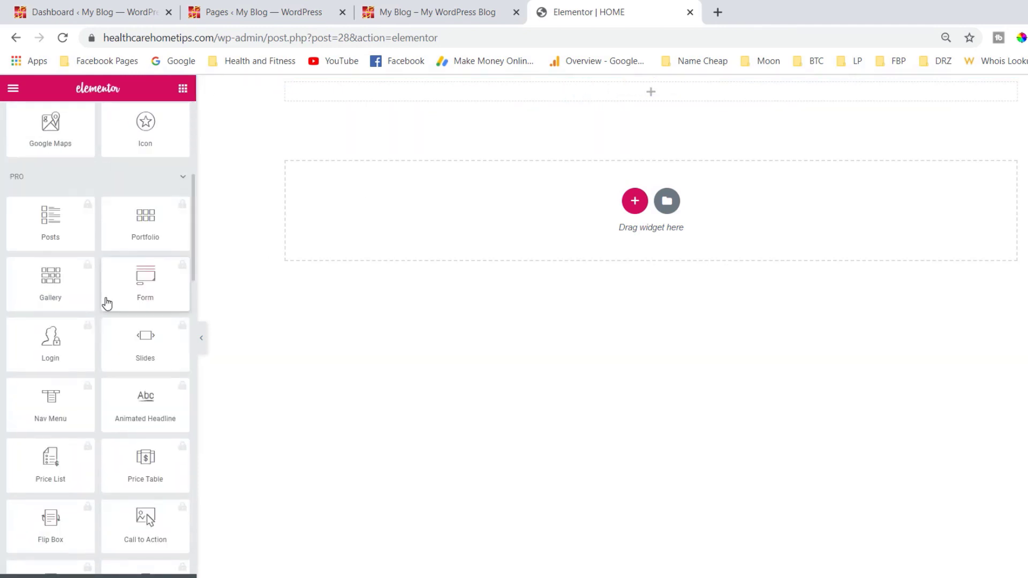
scroll(107, 304, "down", 16)
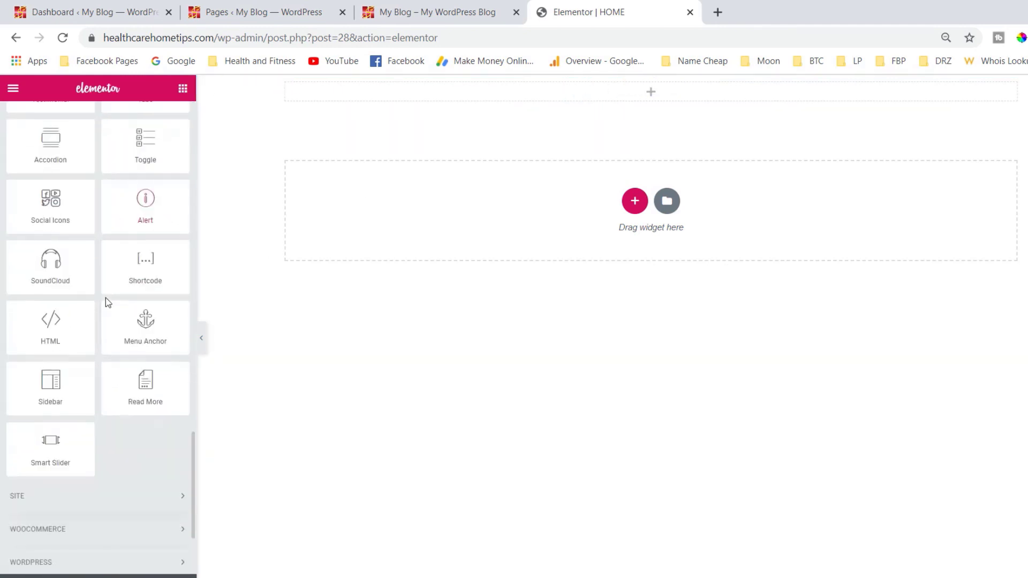
scroll(108, 302, "down", 3)
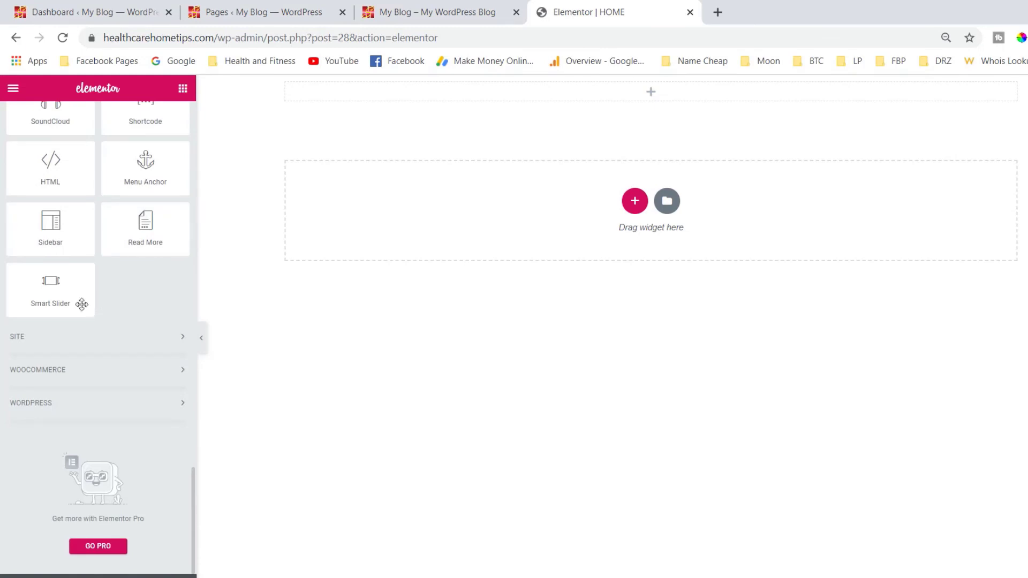
left_click_drag(53, 291, 646, 96)
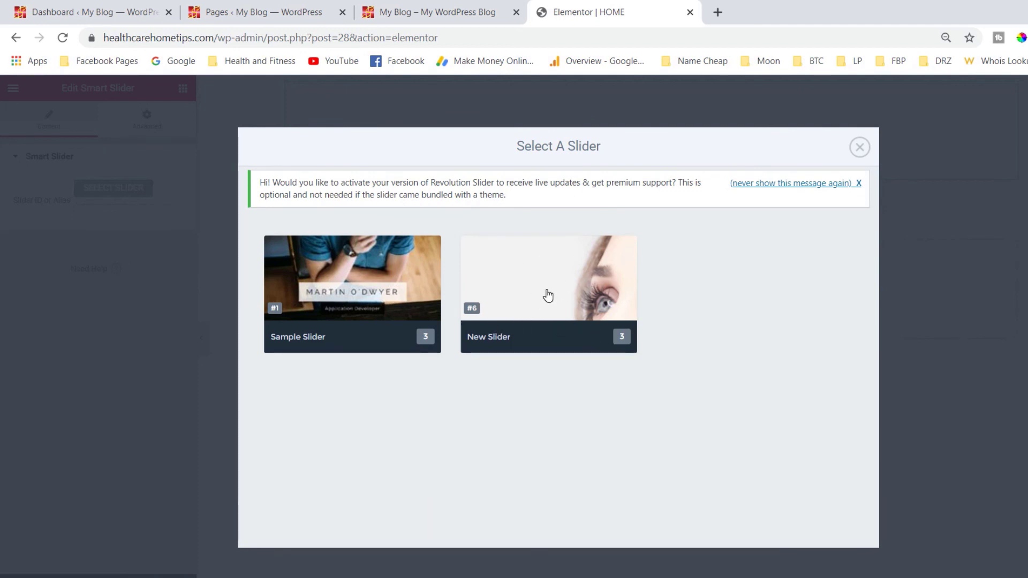
left_click(547, 295)
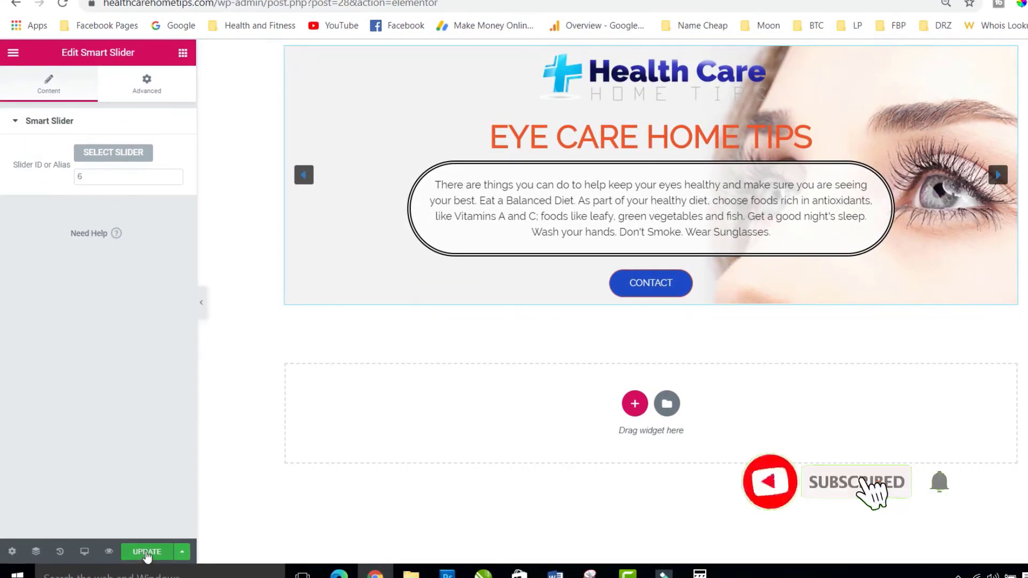
left_click(147, 552)
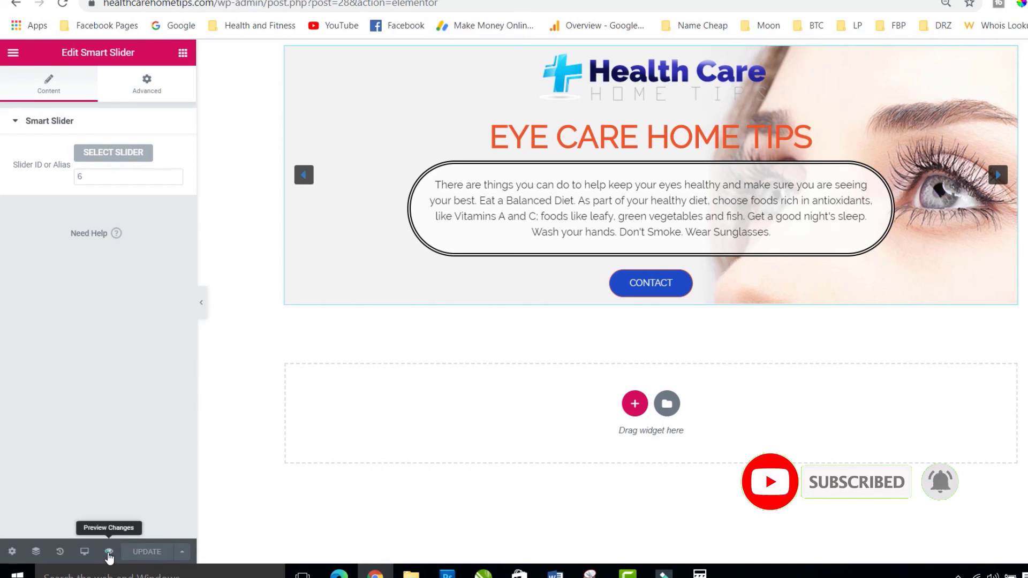
Preview the HOME page and step through the slider's slides backward and forward.
left_click(109, 552)
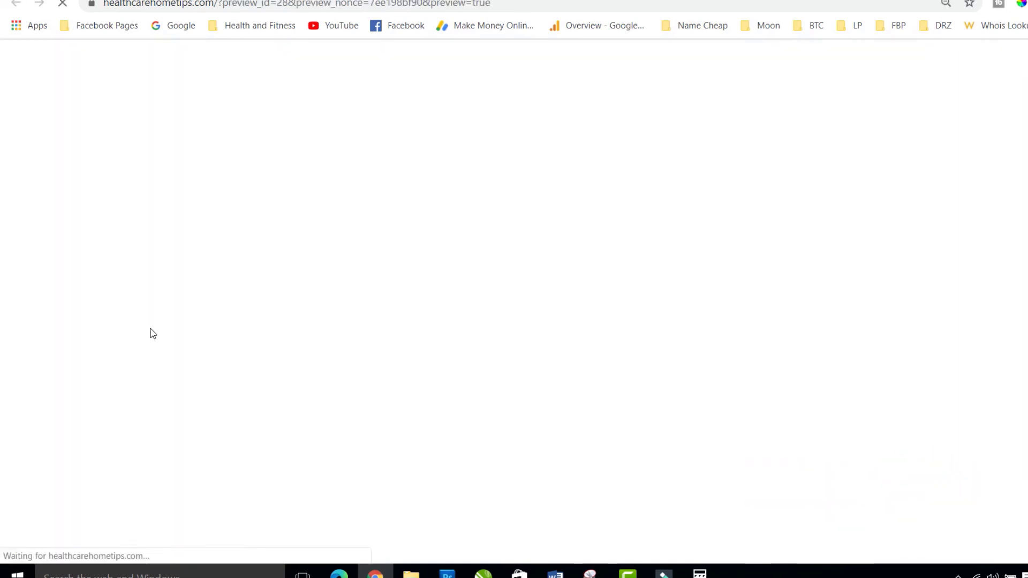
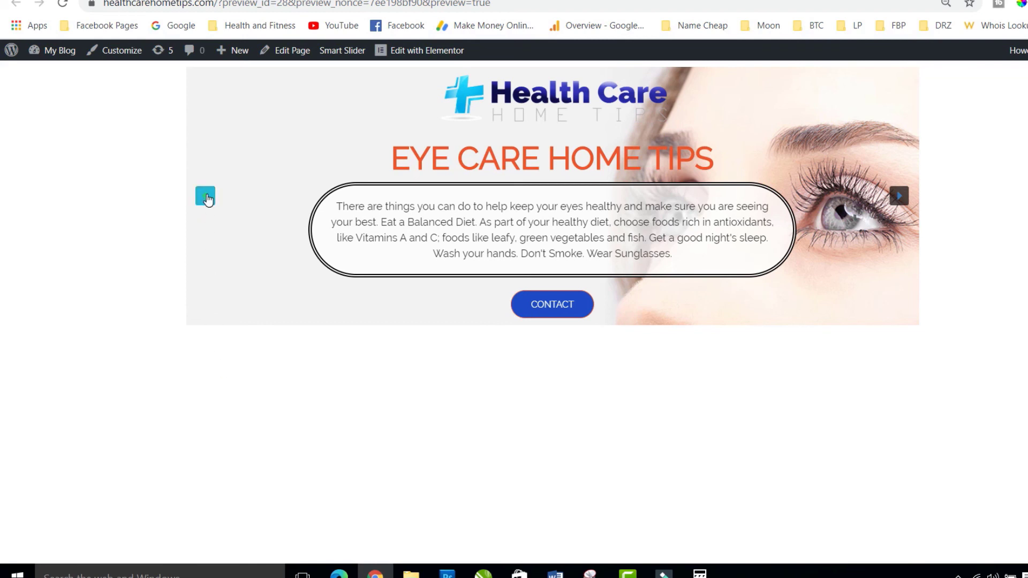
left_click(207, 197)
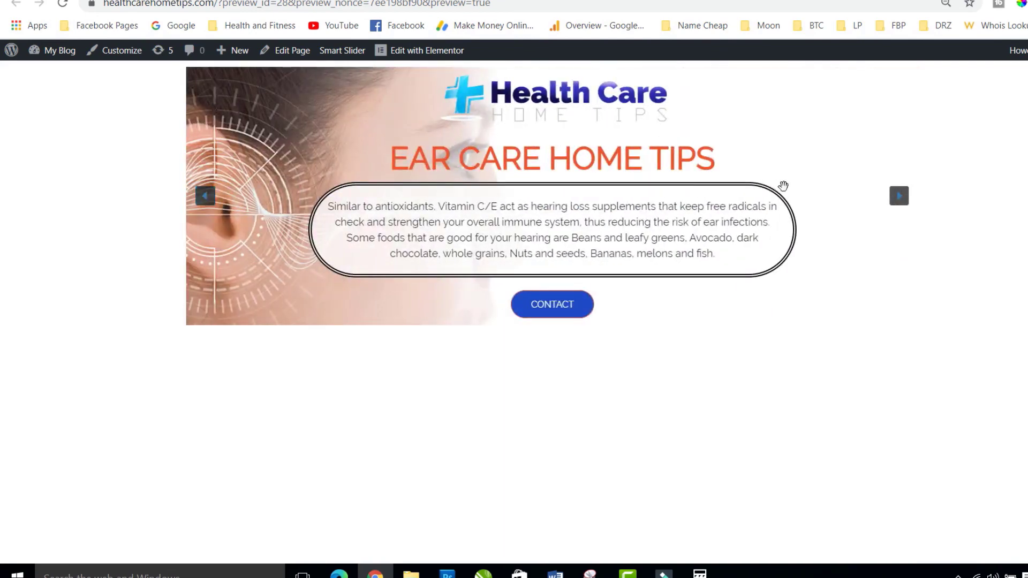
left_click(907, 199)
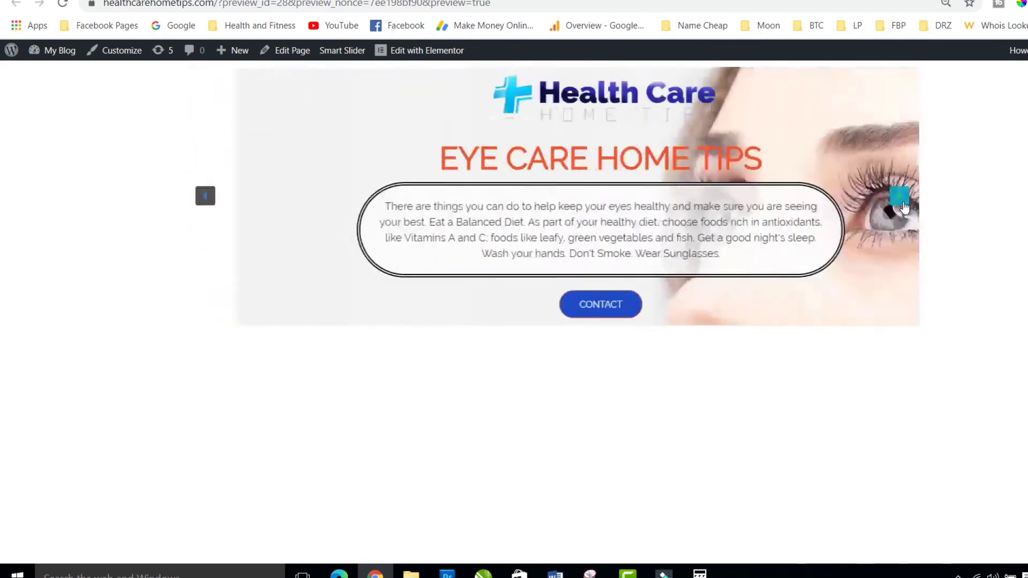
left_click(904, 205)
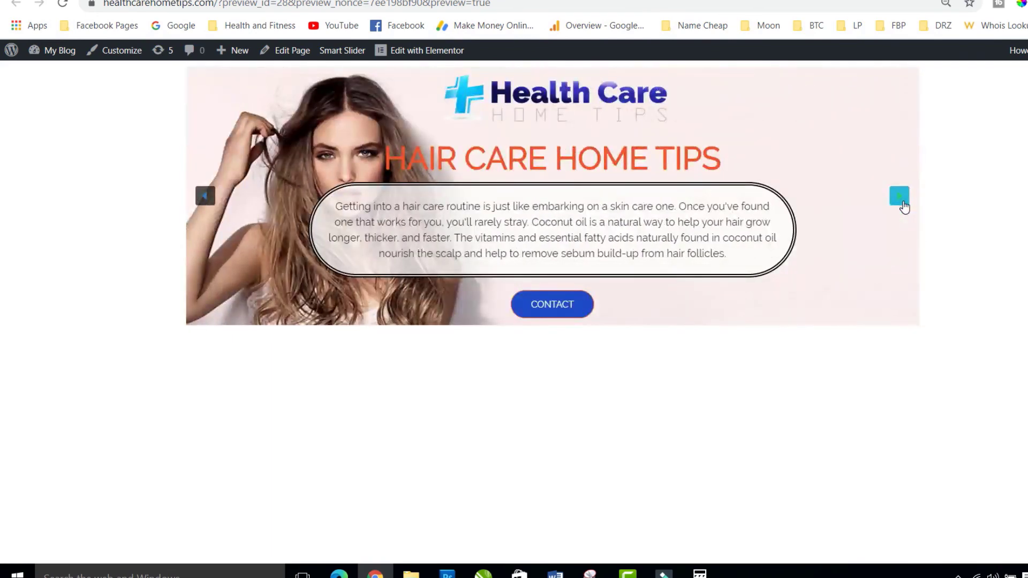
left_click(903, 205)
left_click(903, 205)
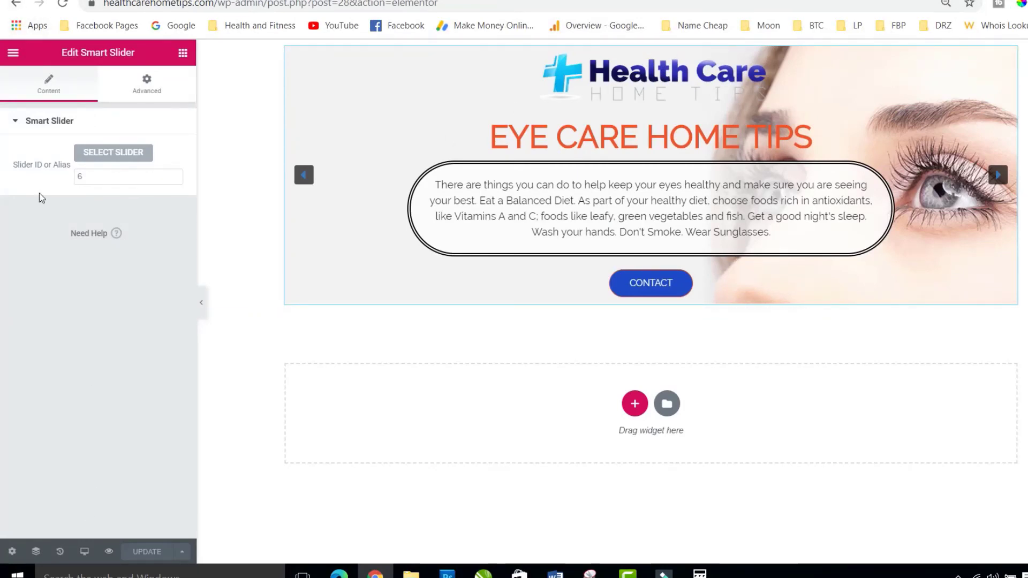
Exit the Elementor editor to the dashboard and open New Slider in Smart Slider for editing.
left_click(12, 56)
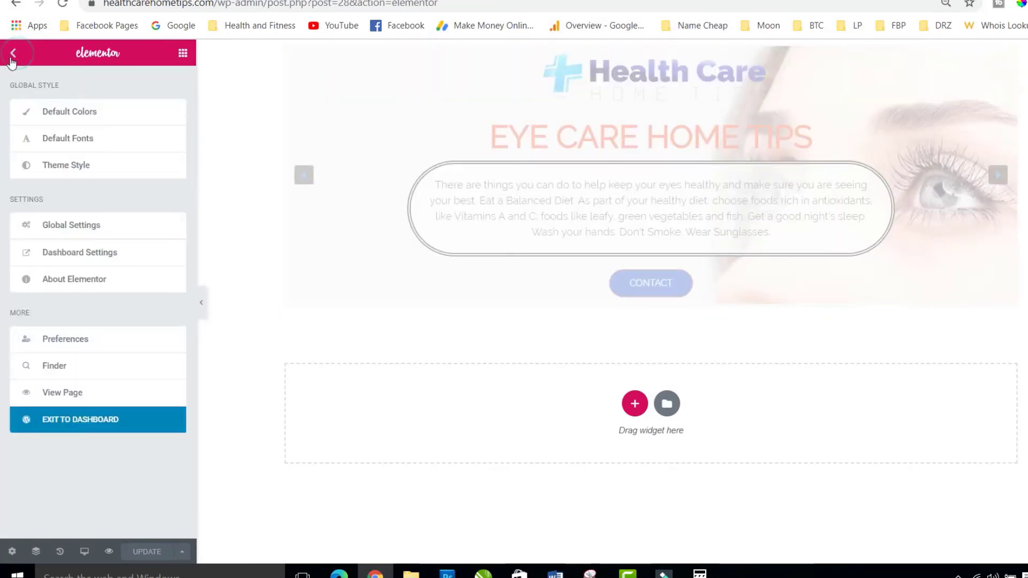
left_click(60, 423)
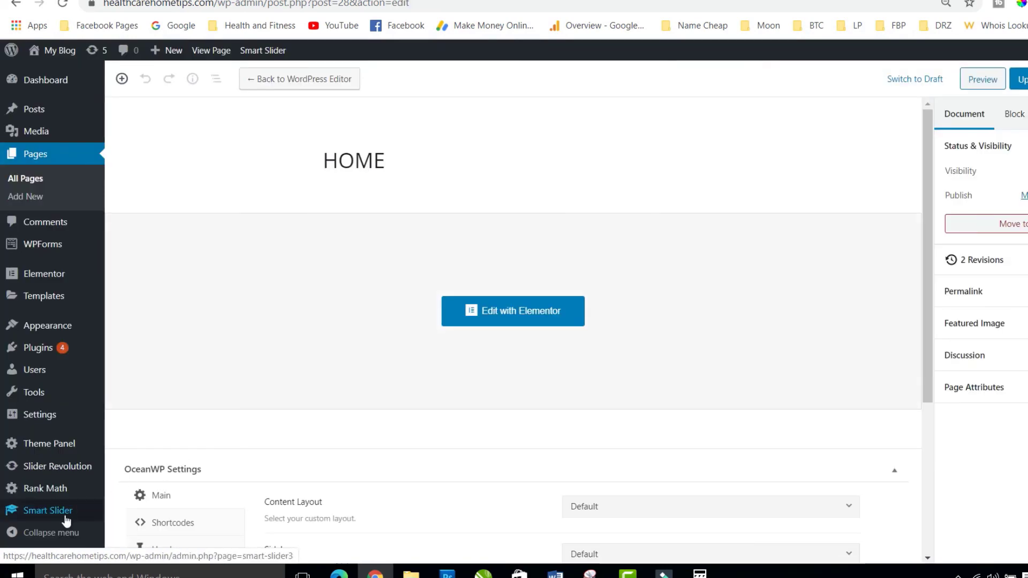
left_click(49, 512)
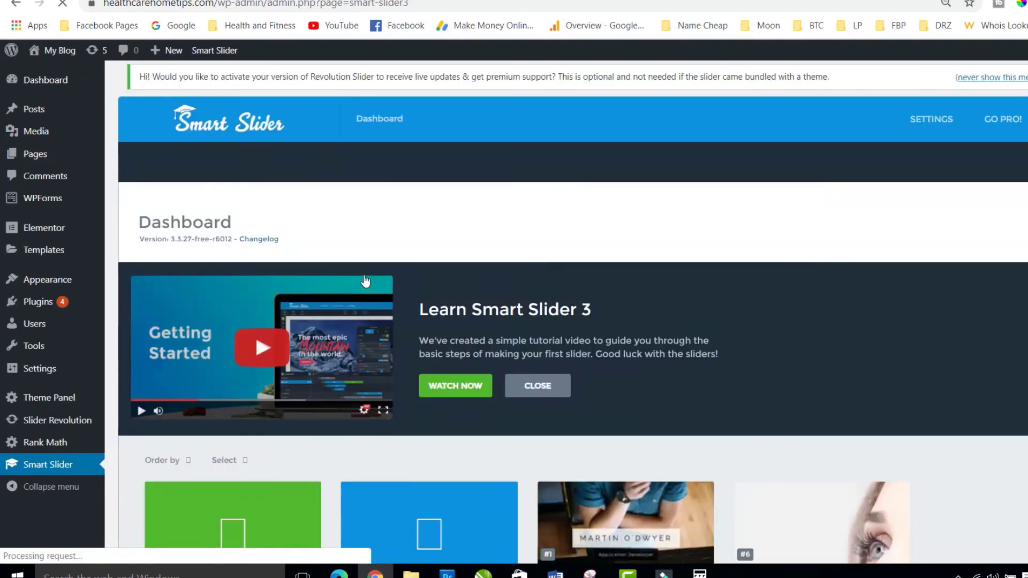
scroll(365, 281, "down", 3)
mouse_move(809, 343)
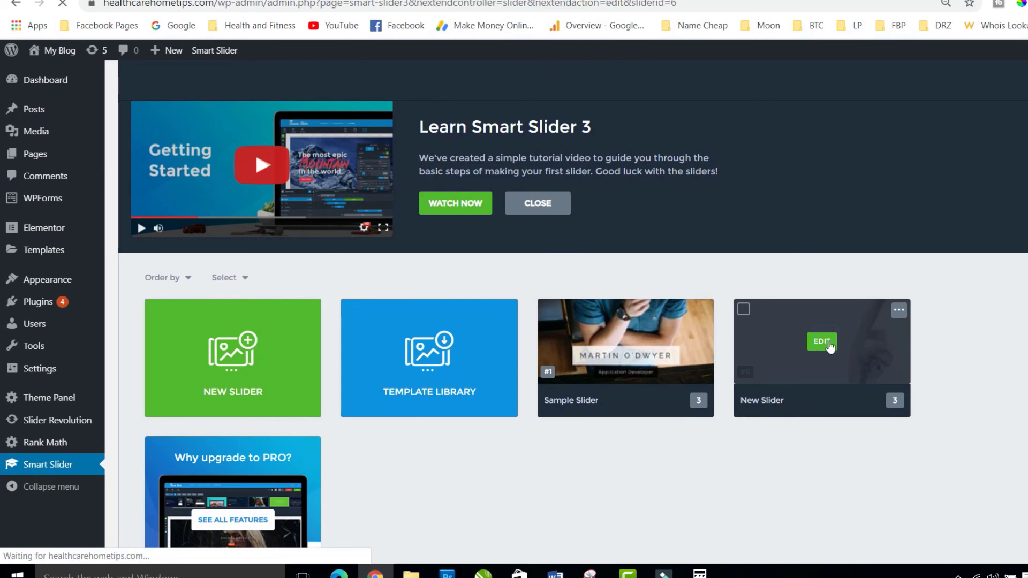
Enable autoplay in the slider's settings and save the slider.
scroll(503, 364, "down", 10)
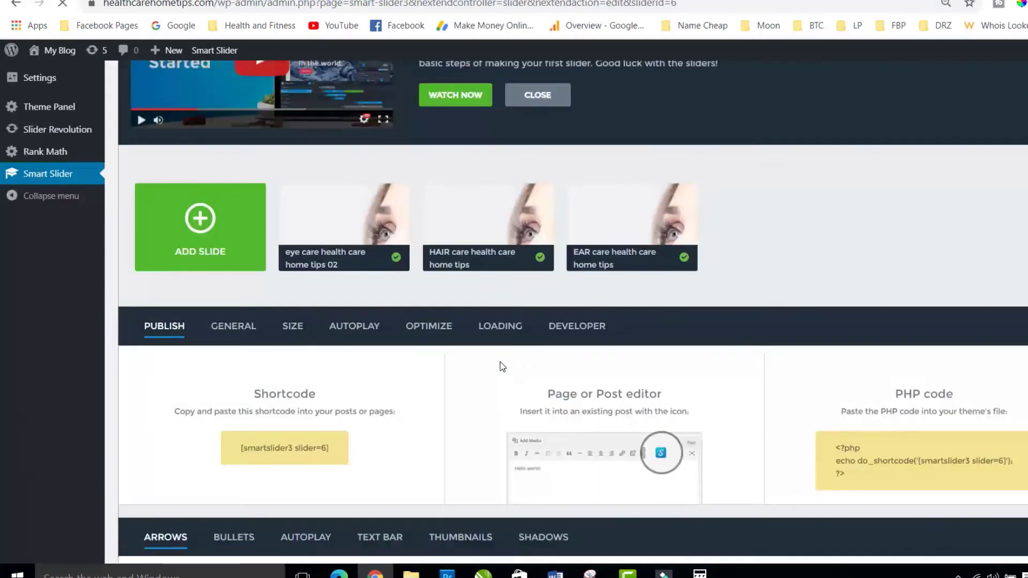
scroll(501, 367, "down", 4)
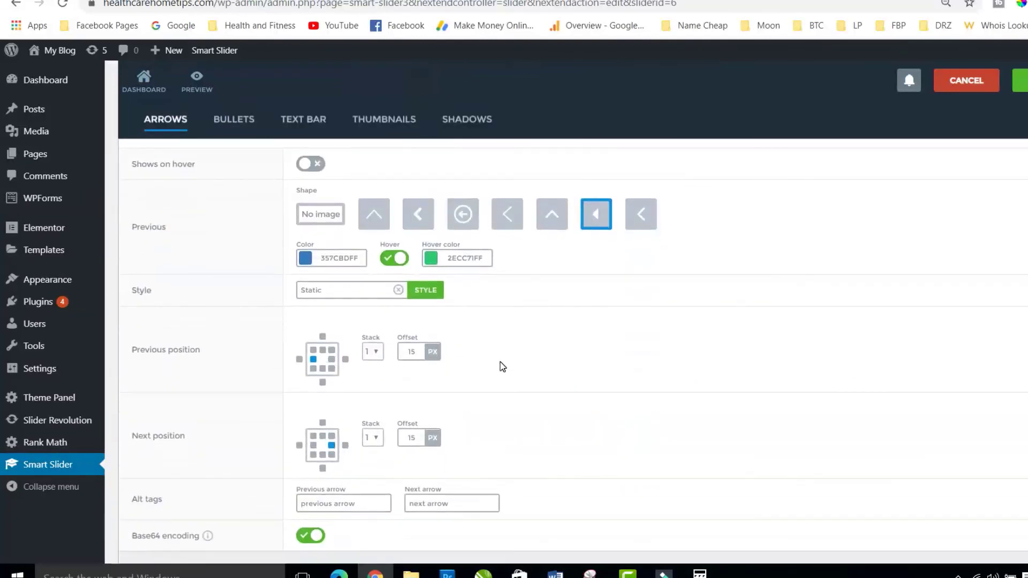
scroll(502, 367, "up", 5)
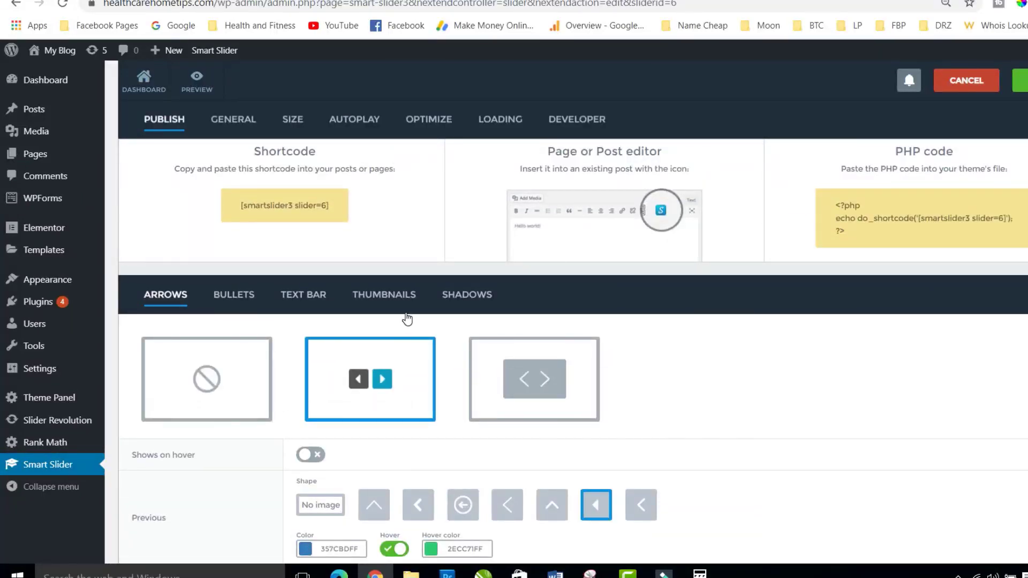
scroll(407, 319, "up", 1)
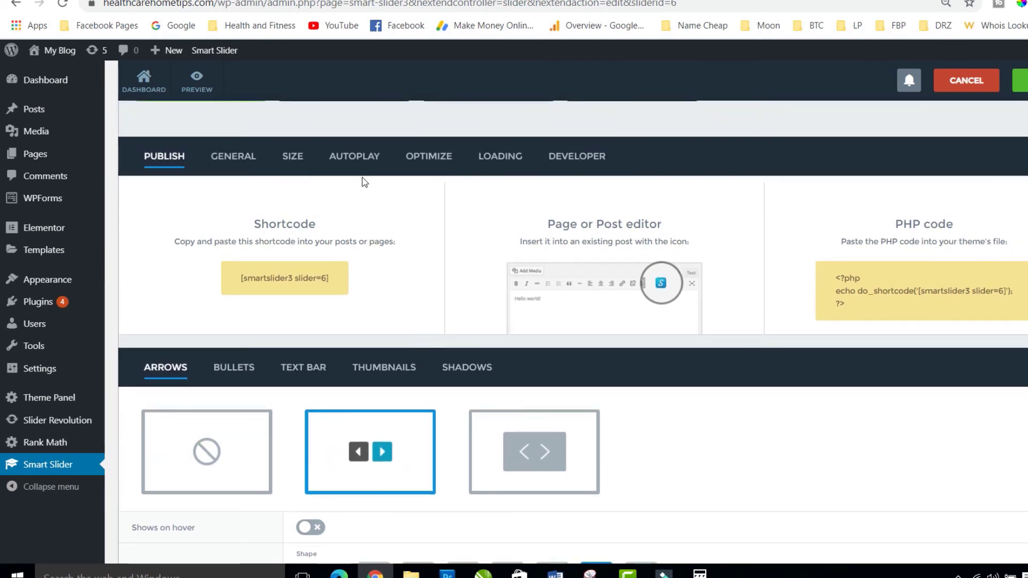
left_click(351, 160)
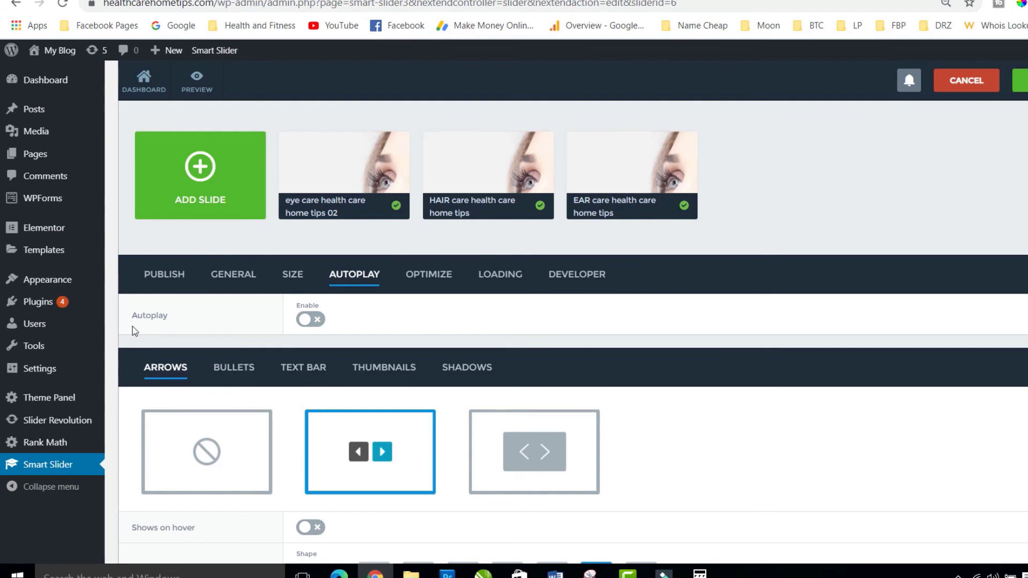
left_click(316, 320)
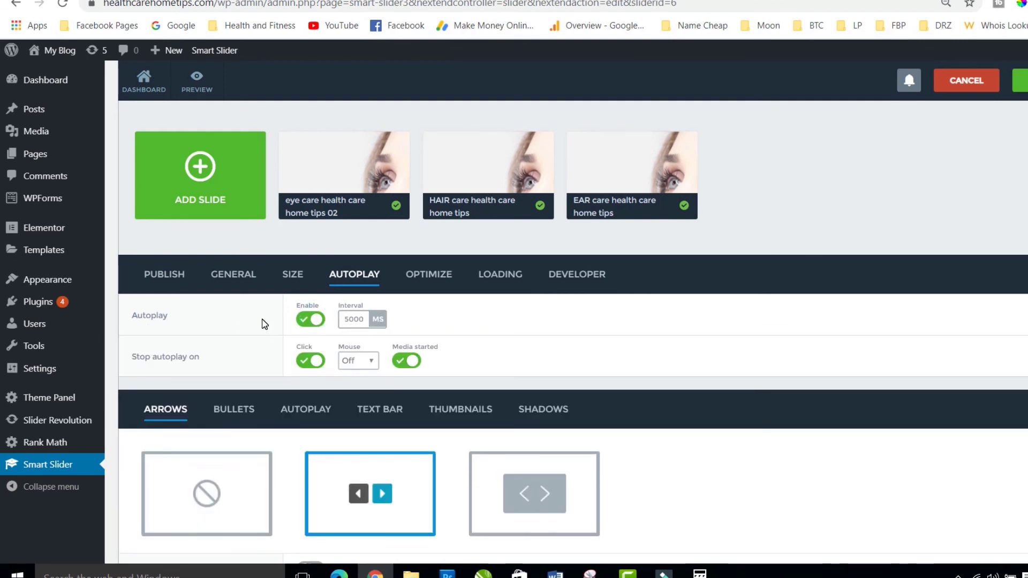
double_click(345, 322)
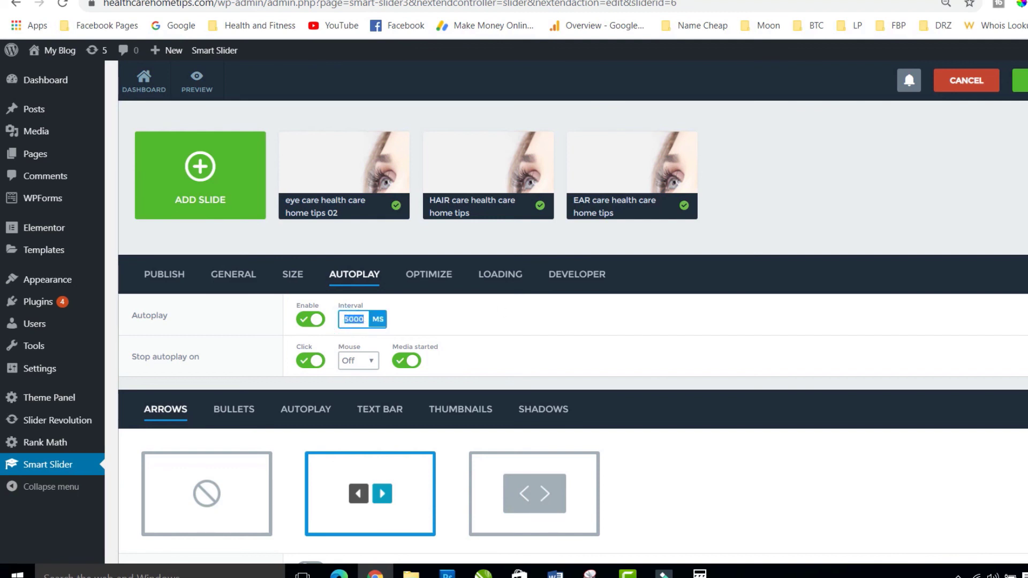
left_click(1022, 80)
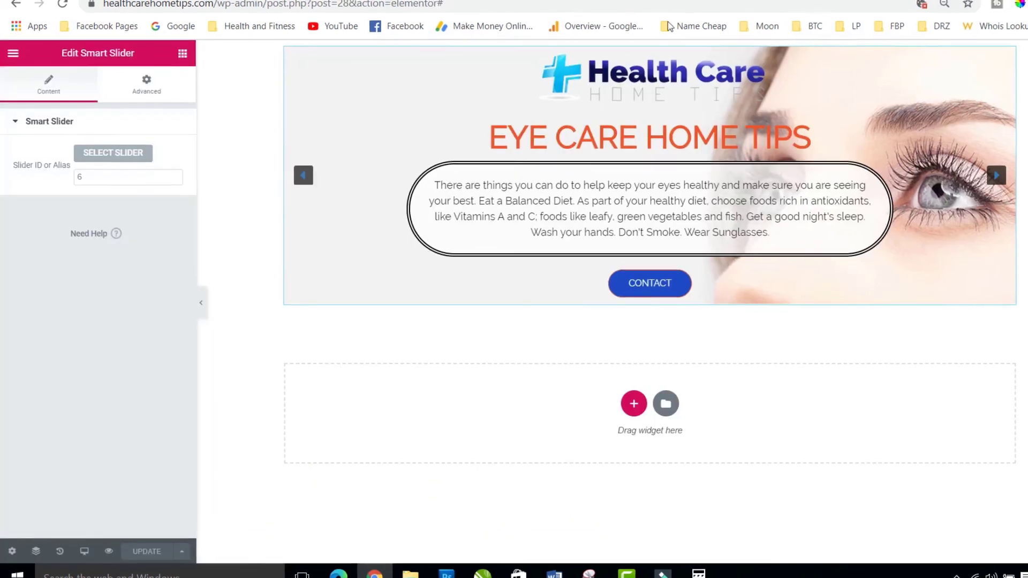
Reload the HOME page preview to check the slider's autoplay, and return to the Smart Slider settings.
left_click(782, 13)
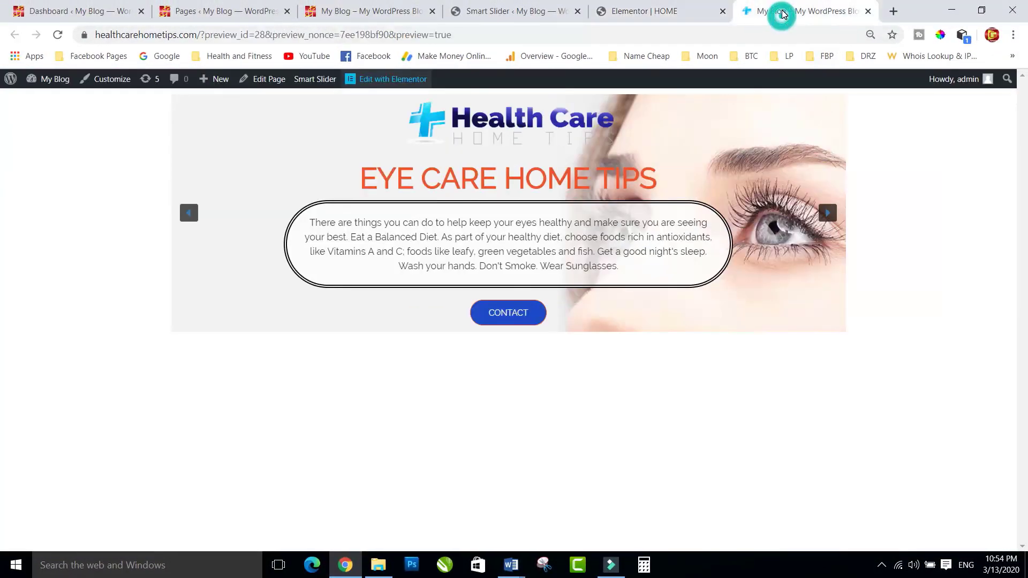
left_click(57, 34)
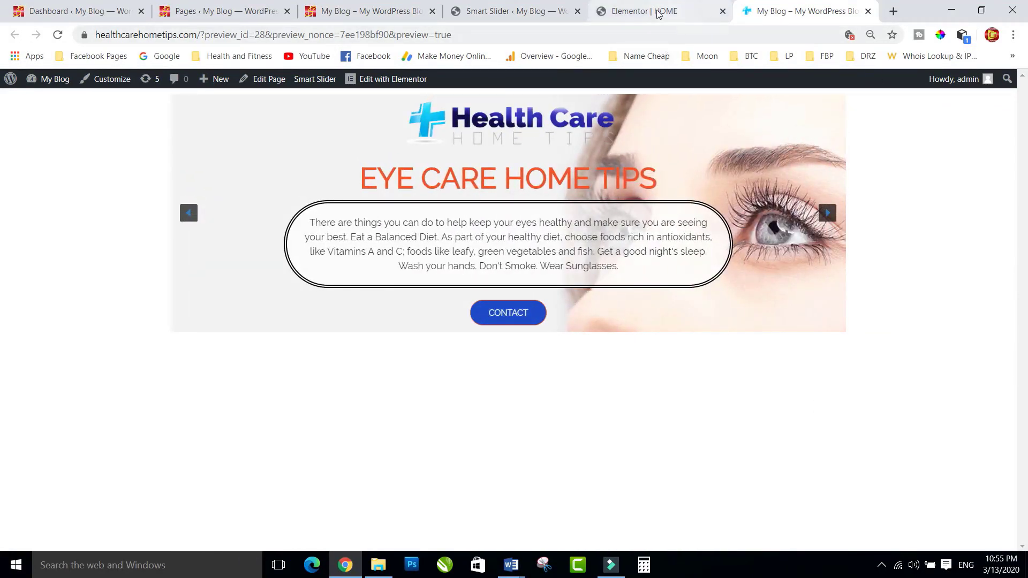
left_click(639, 12)
left_click(515, 11)
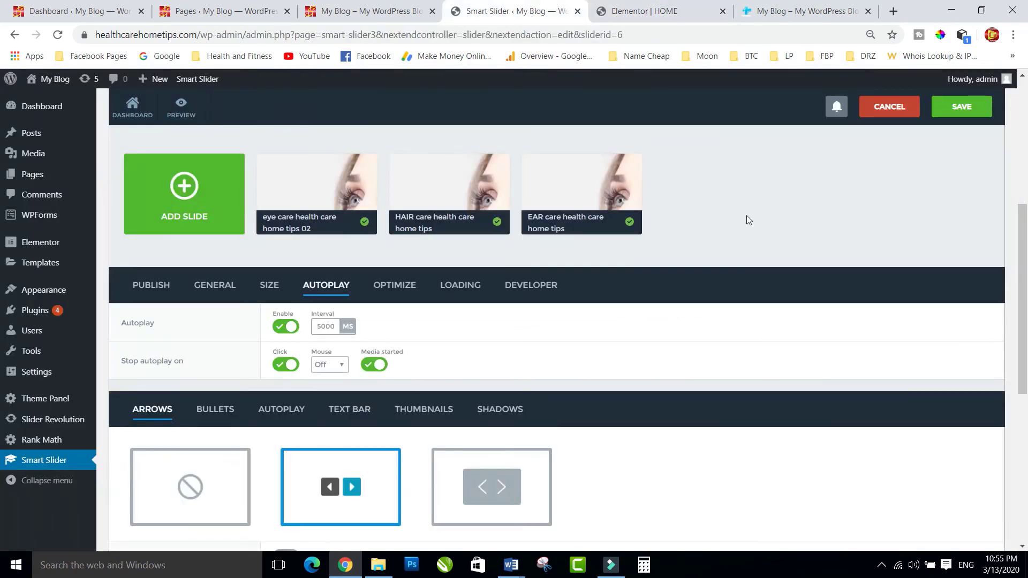